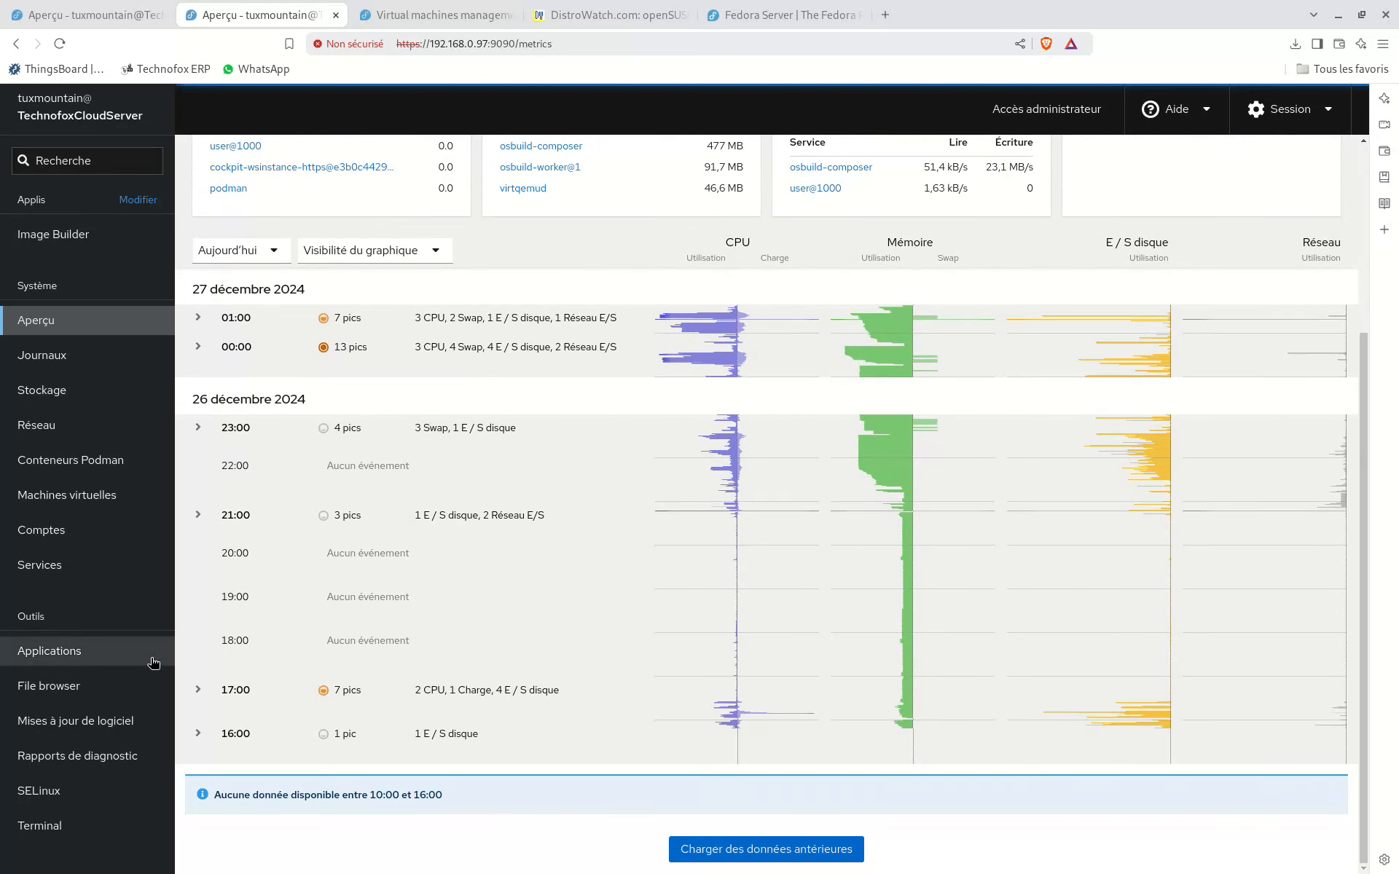
Step: Examine the server's Applications list, noting which Cockpit modules can be installed or removed, including the Machines module
click(109, 656)
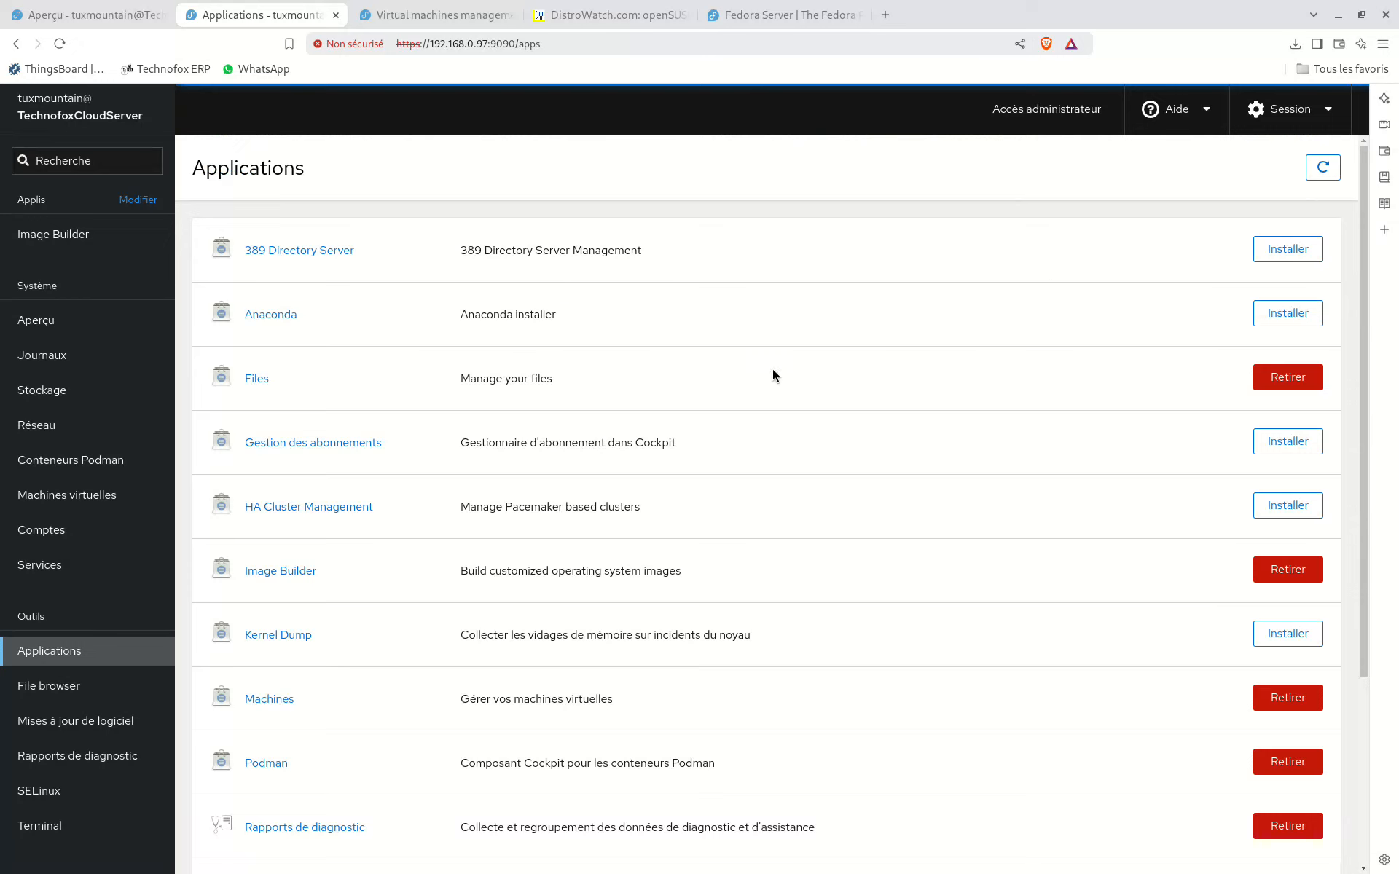
scroll(801, 738, down, 4)
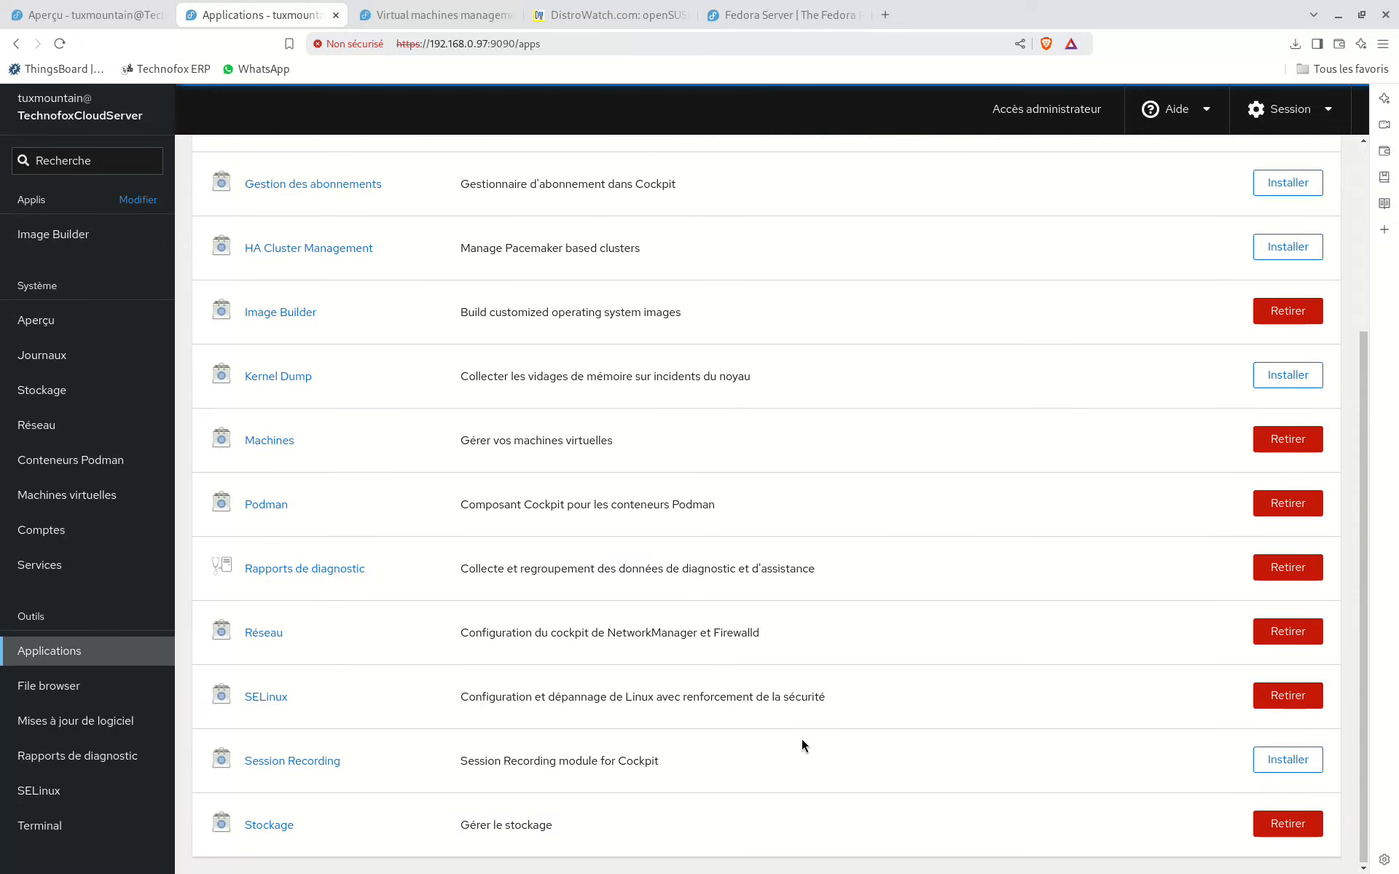
scroll(801, 739, up, 2)
scroll(800, 740, down, 2)
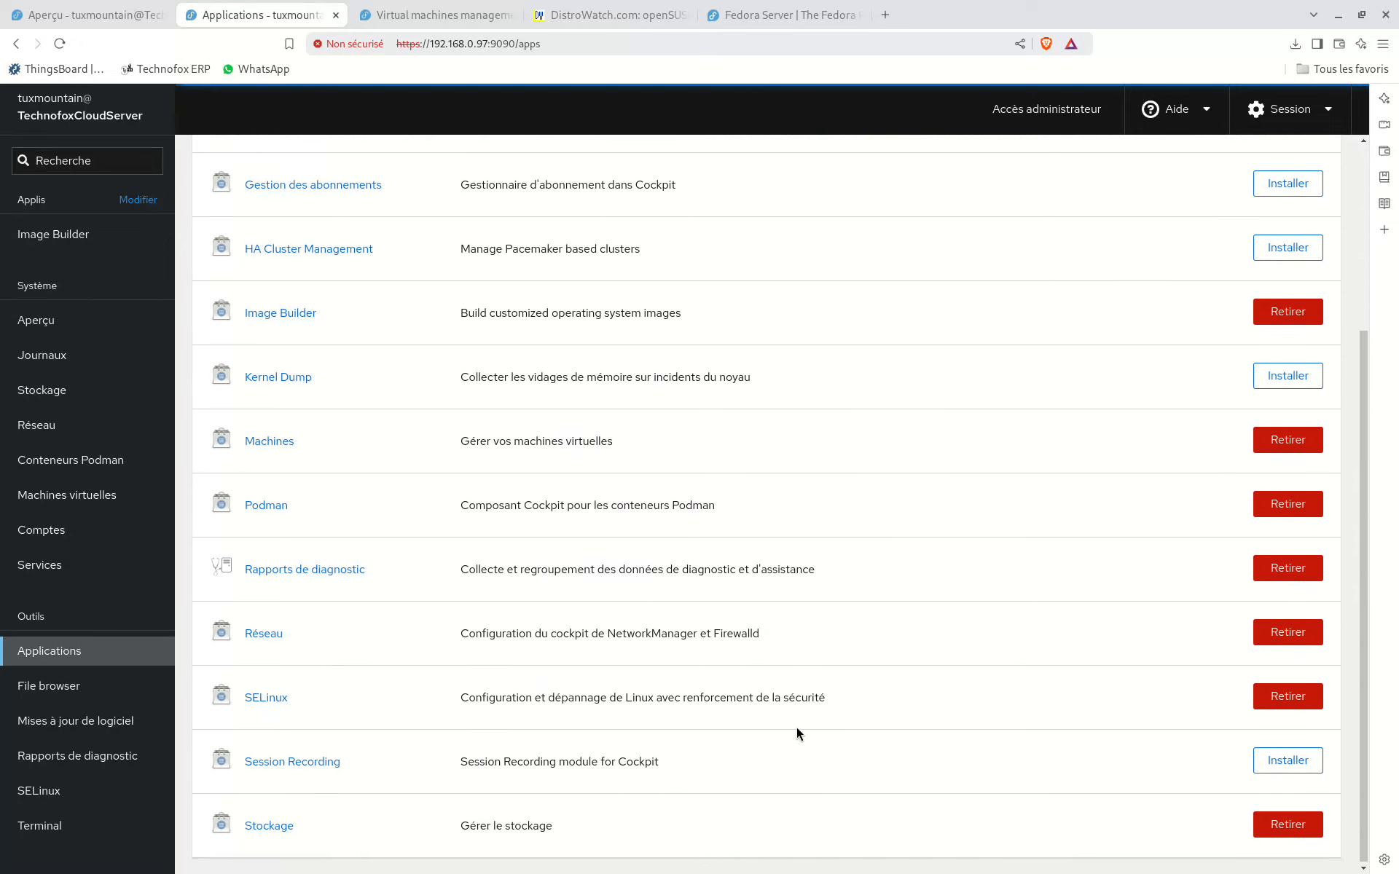
scroll(797, 732, up, 2)
scroll(798, 729, up, 2)
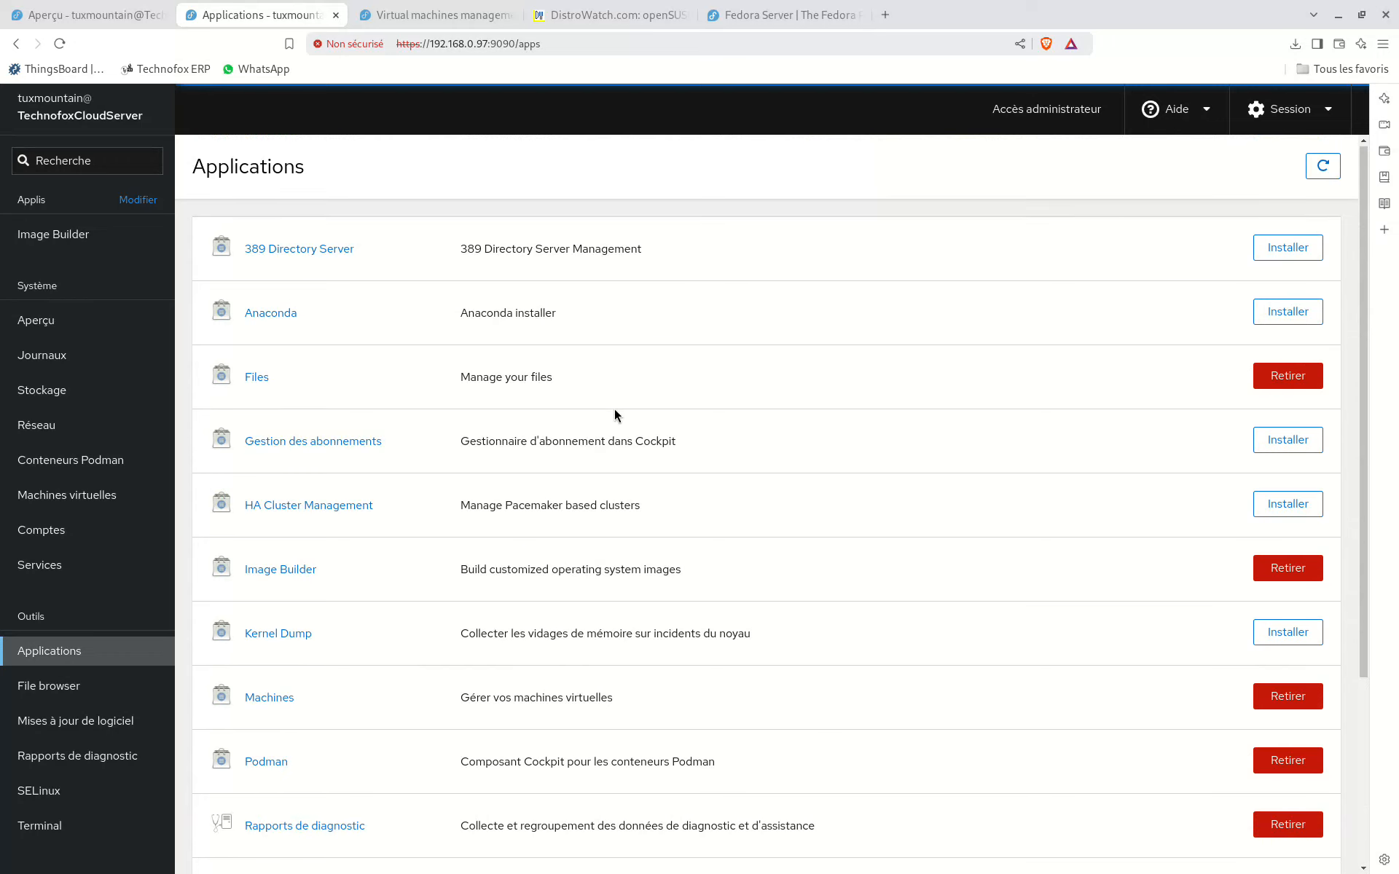
scroll(614, 409, down, 3)
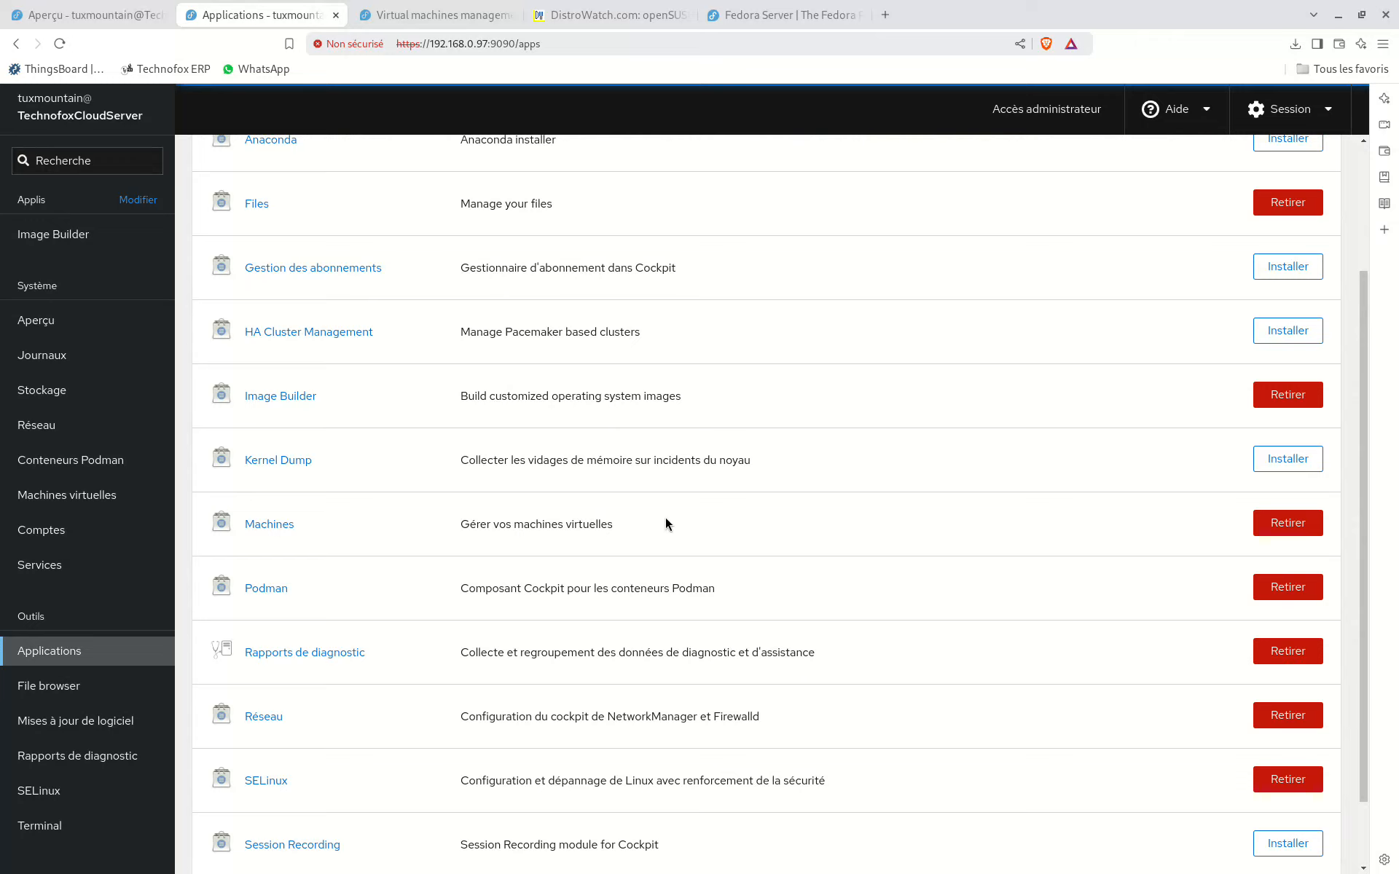
drag(480, 524, 681, 519)
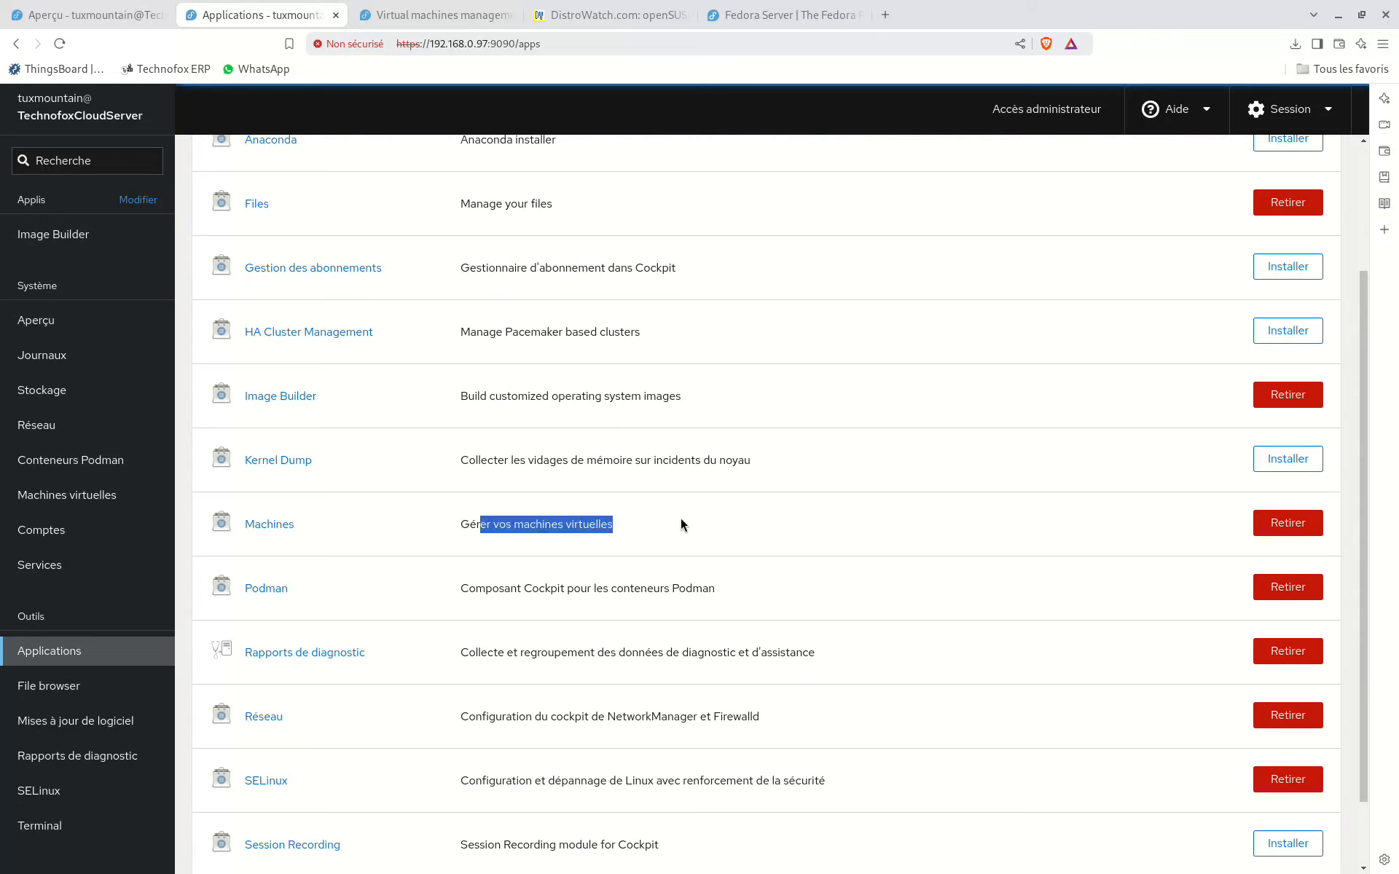
click(681, 518)
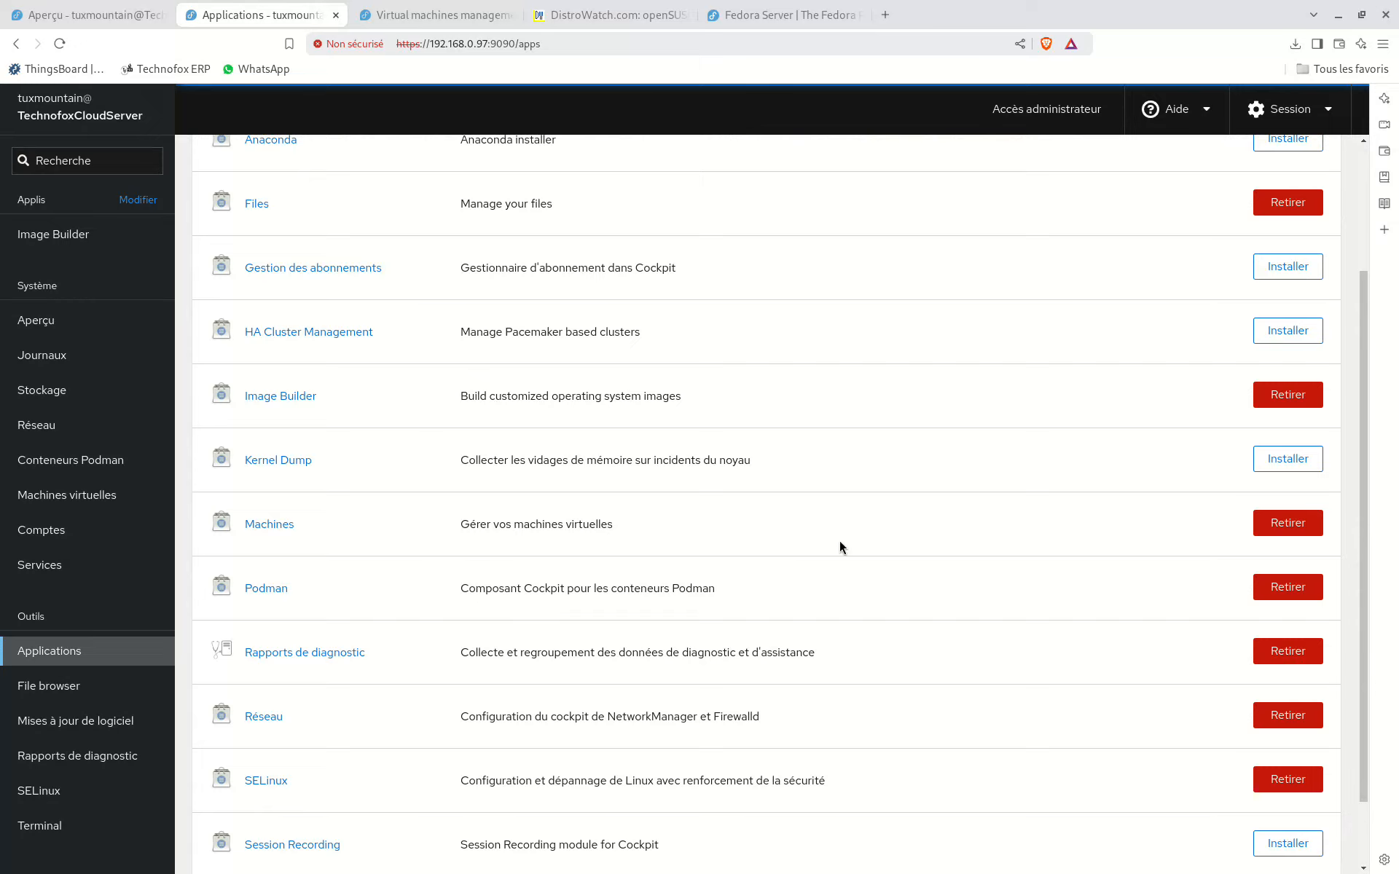
scroll(841, 544, down, 1)
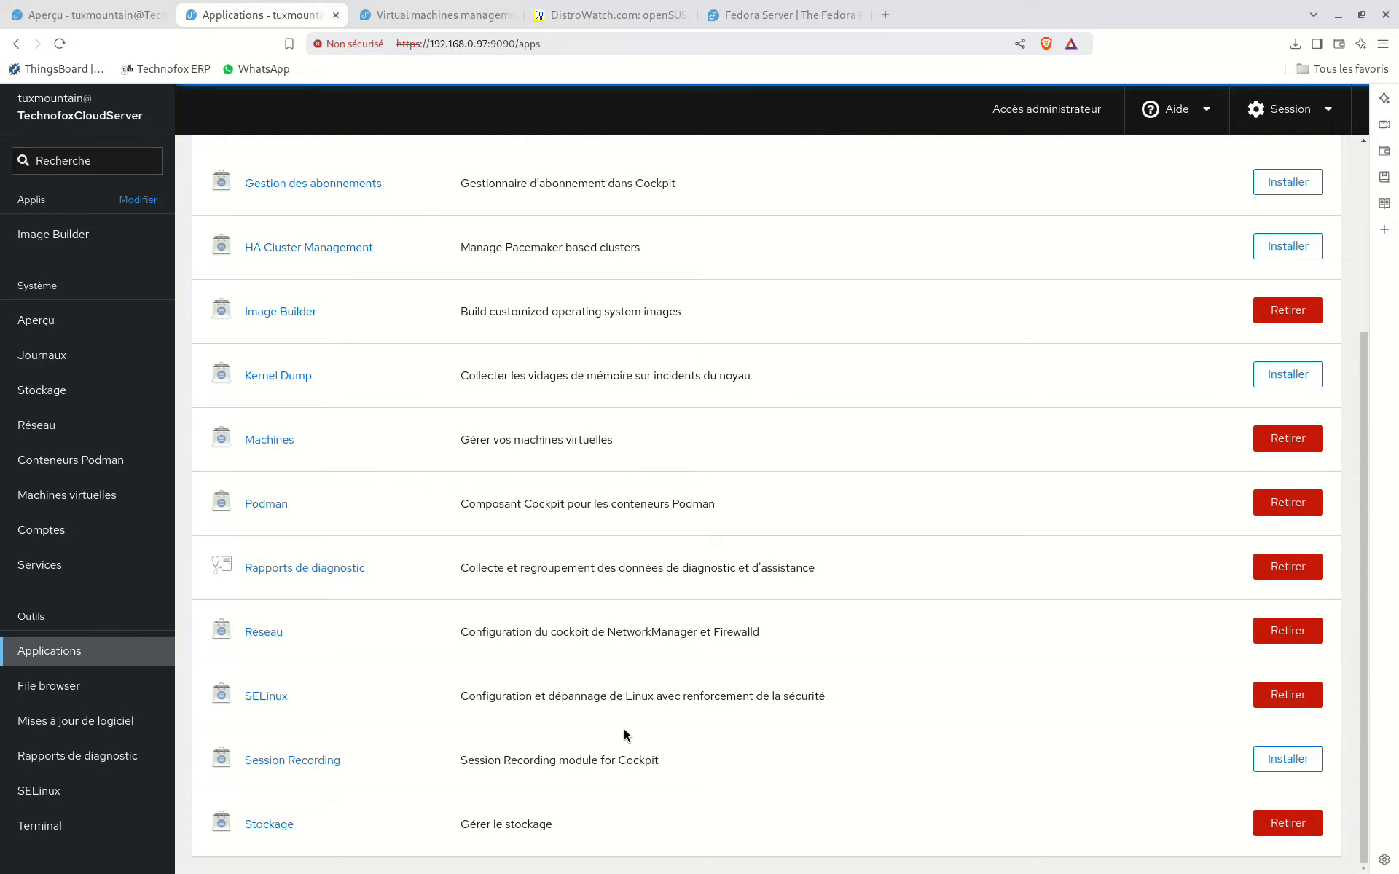
scroll(623, 729, up, 3)
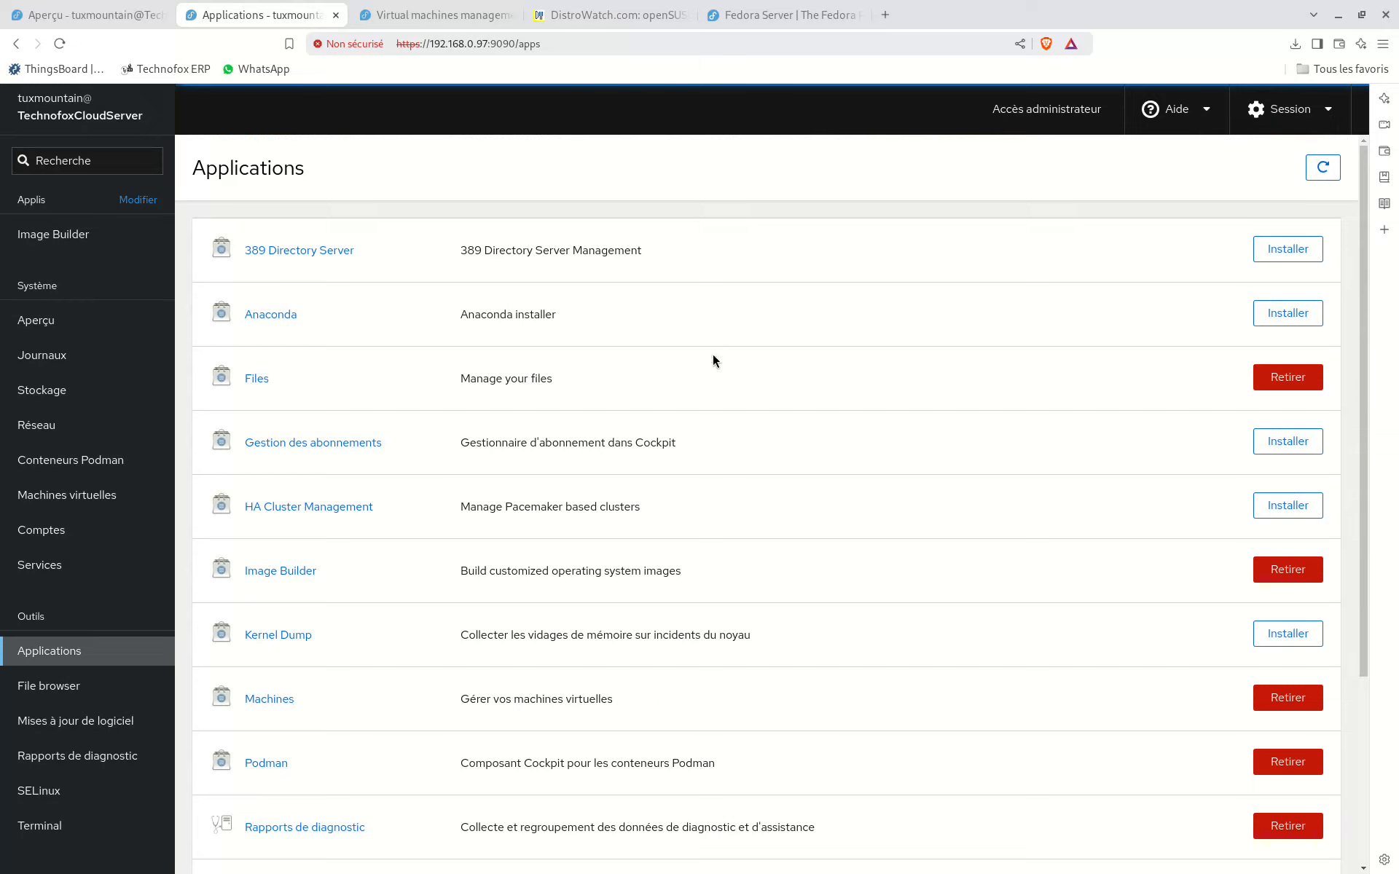
scroll(751, 440, down, 3)
scroll(752, 439, up, 3)
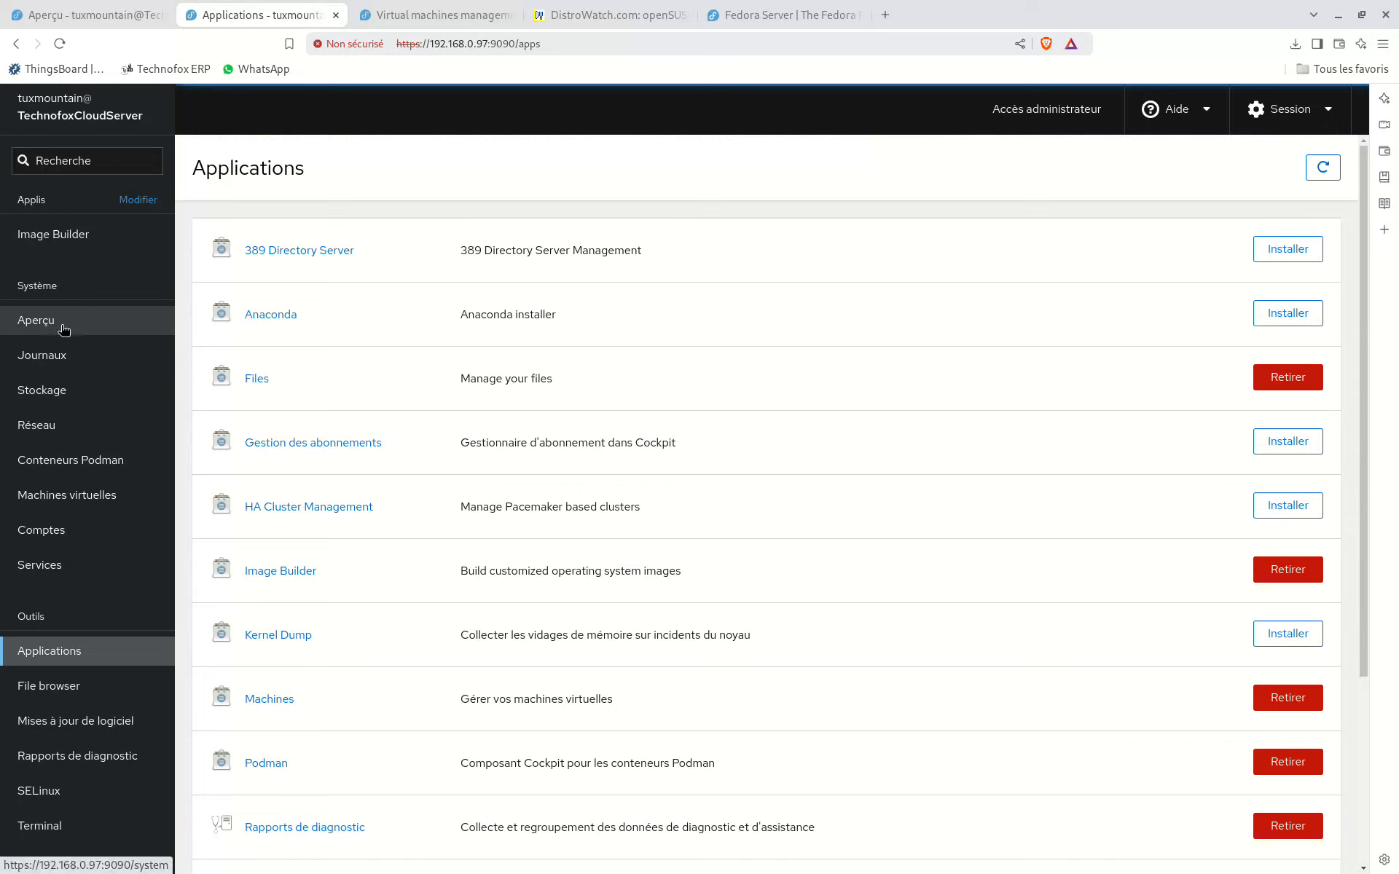
Step: Inspect the customizations and packages of the TechnofoxCloudServer blueprint in Image Builder, and view the Podman containers page
click(64, 248)
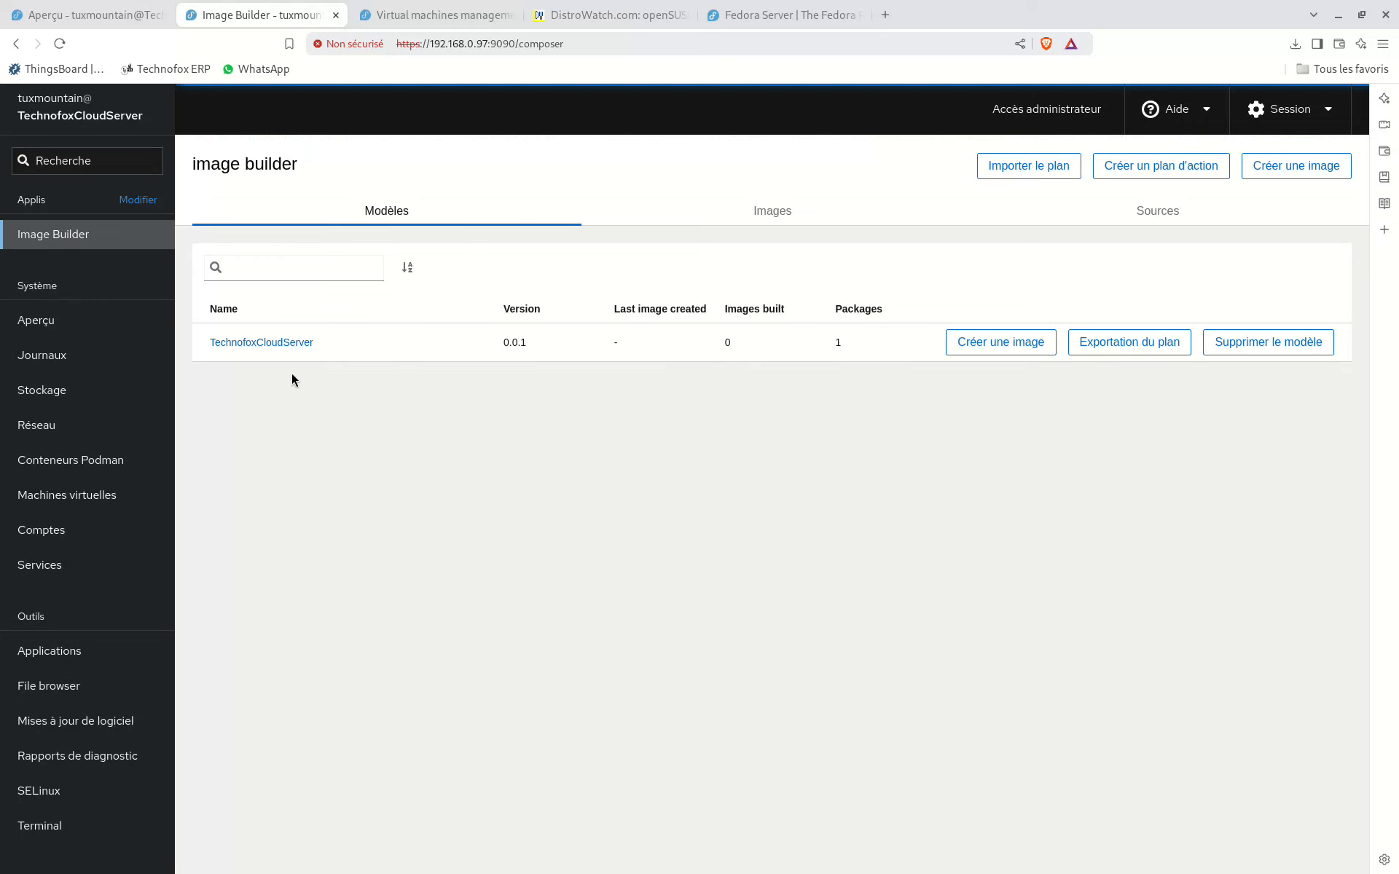
click(245, 343)
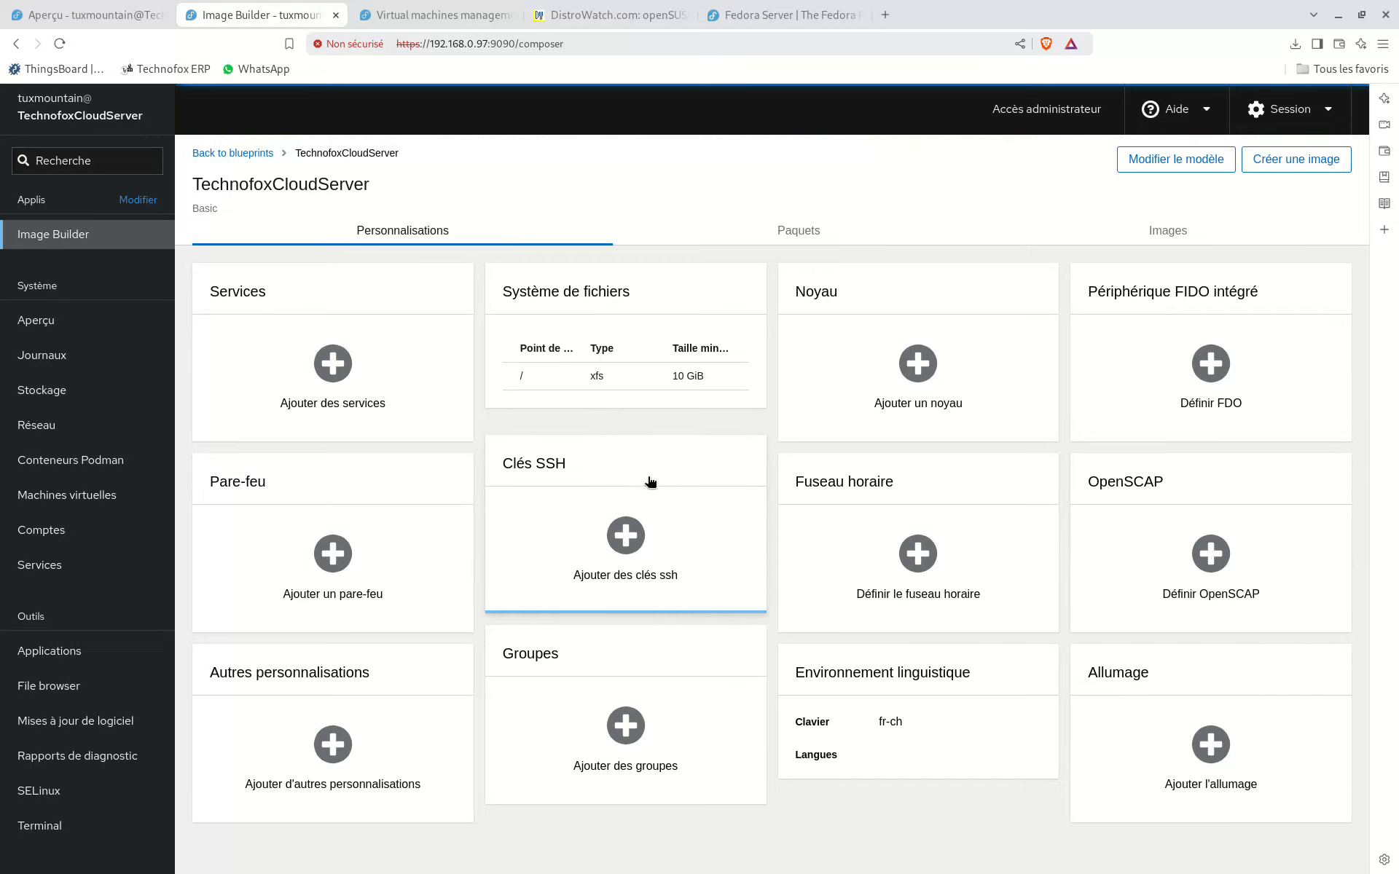
click(761, 230)
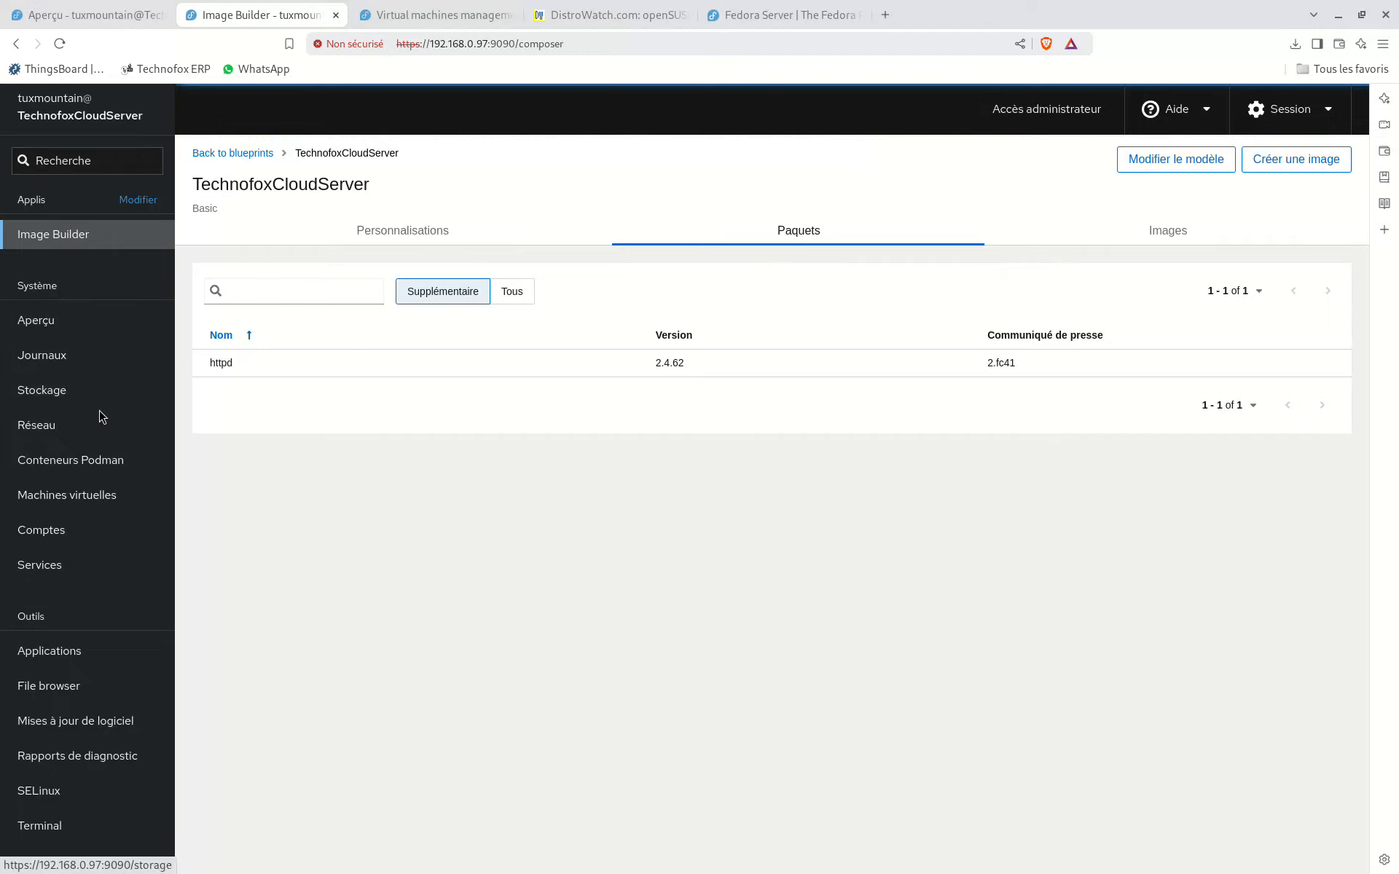
click(117, 470)
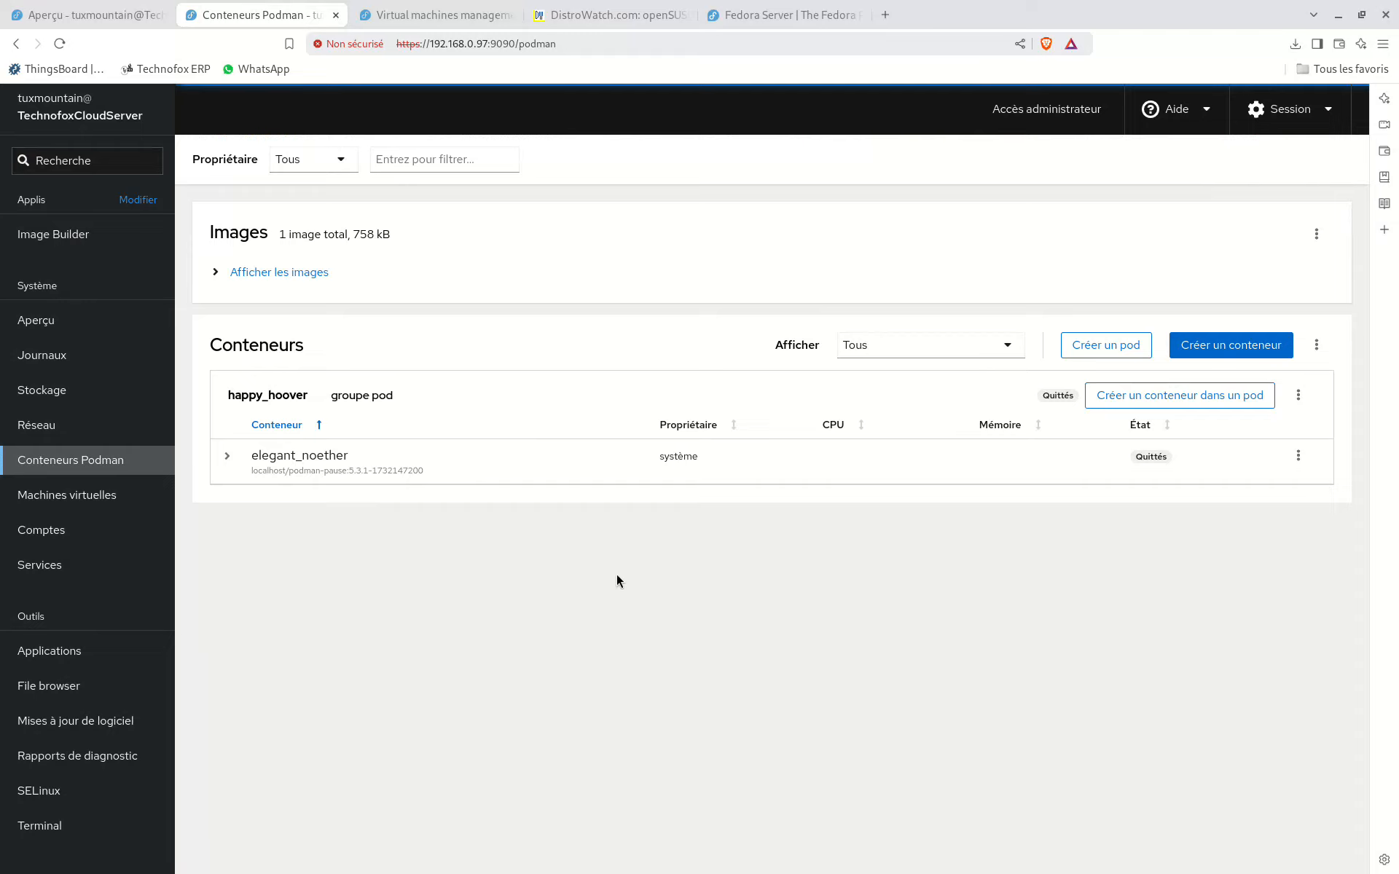
Step: Start the OpenSuse virtual machine and expand its VNC console to follow the boot
click(103, 501)
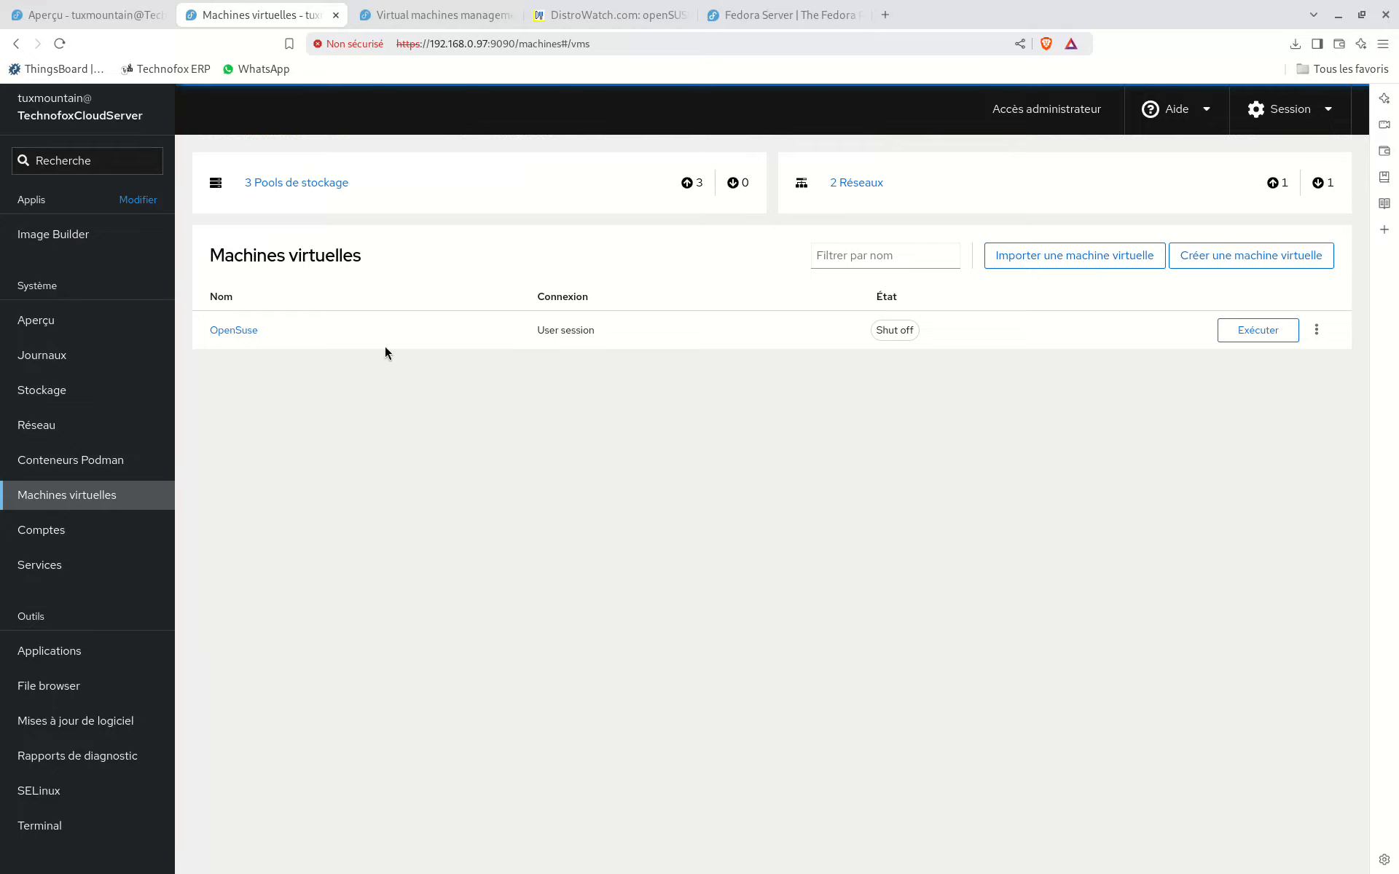
click(1226, 331)
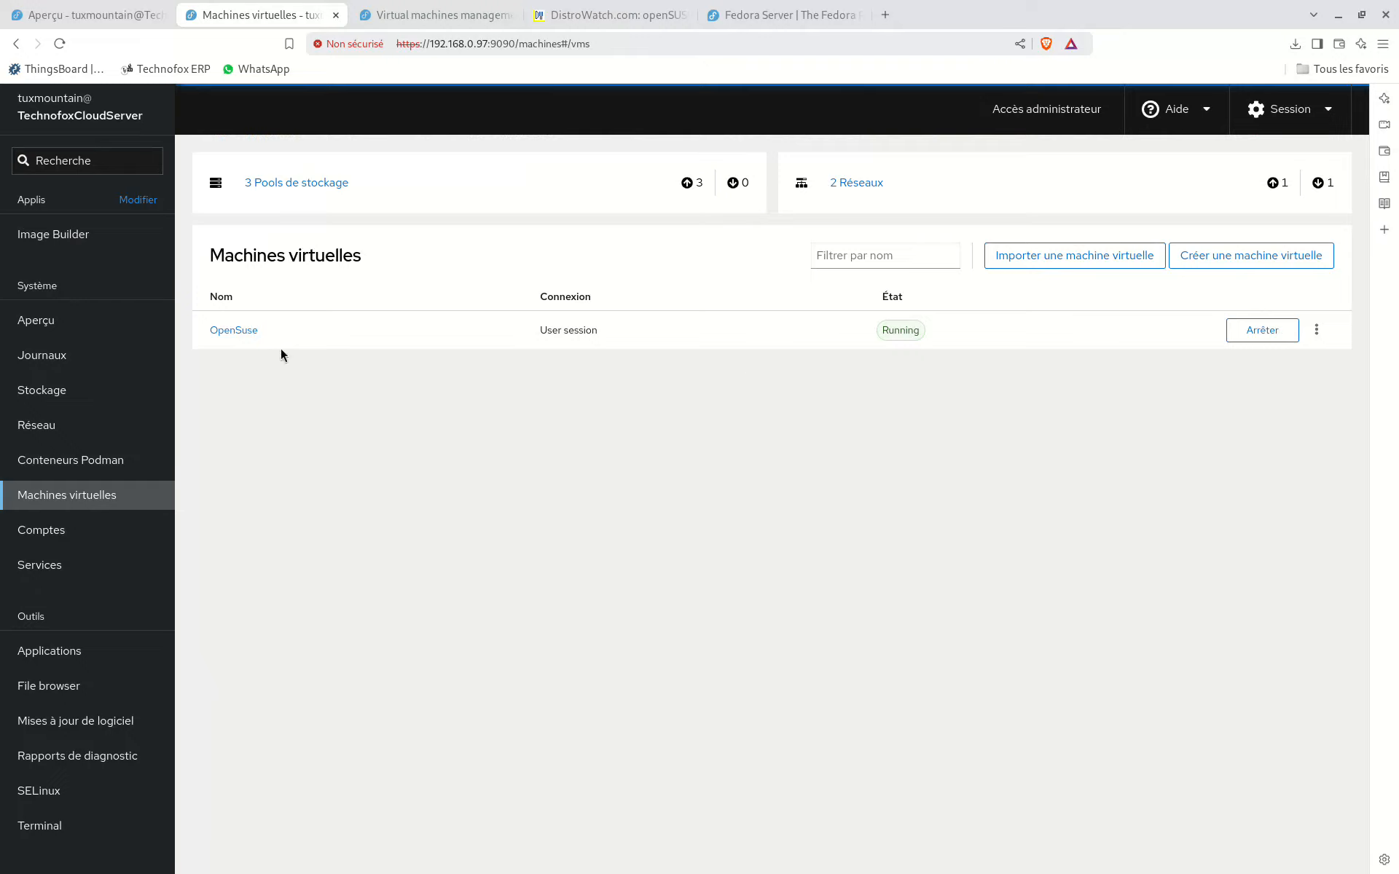
click(245, 332)
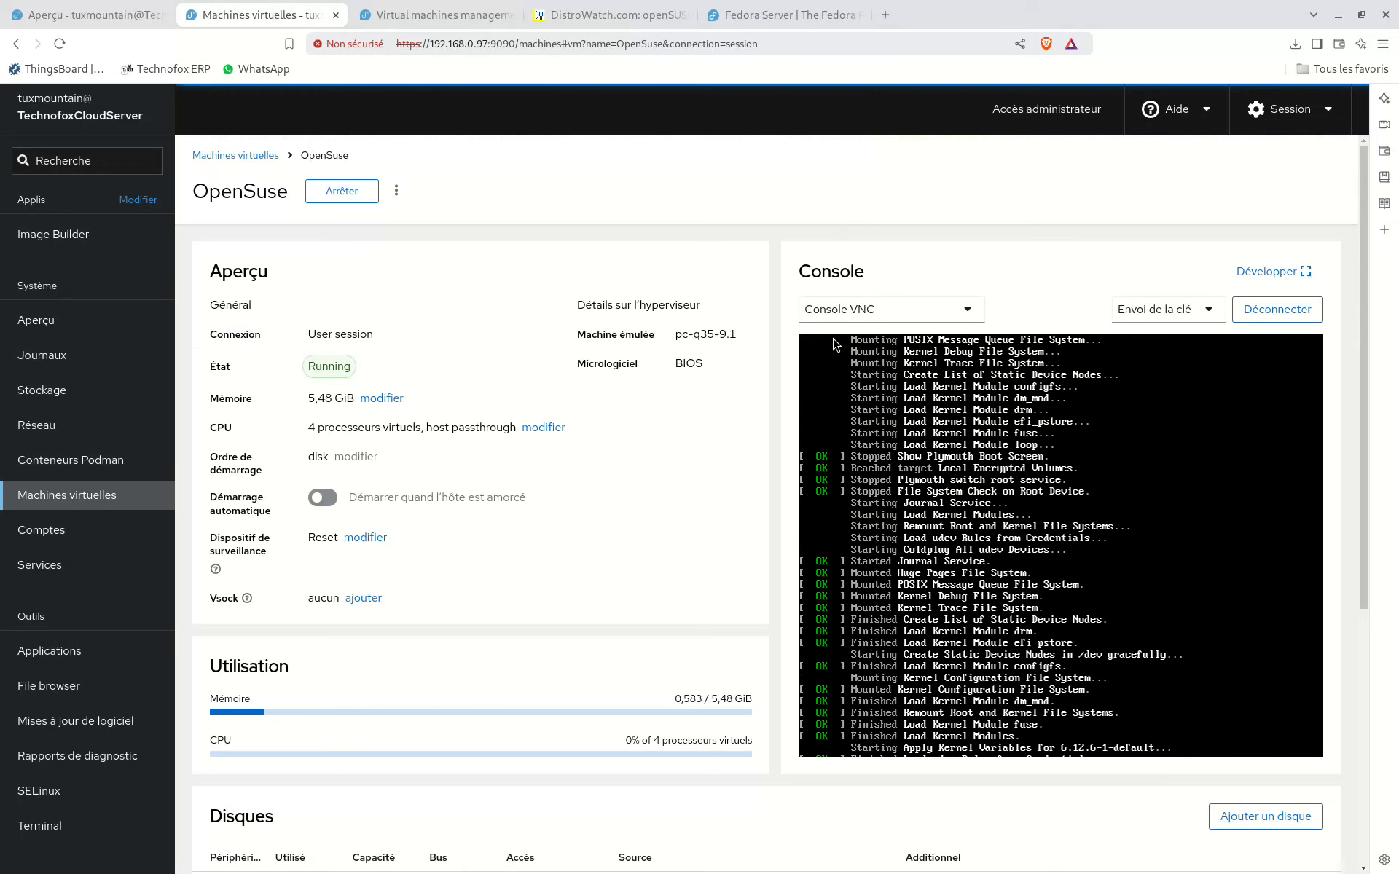
click(1268, 272)
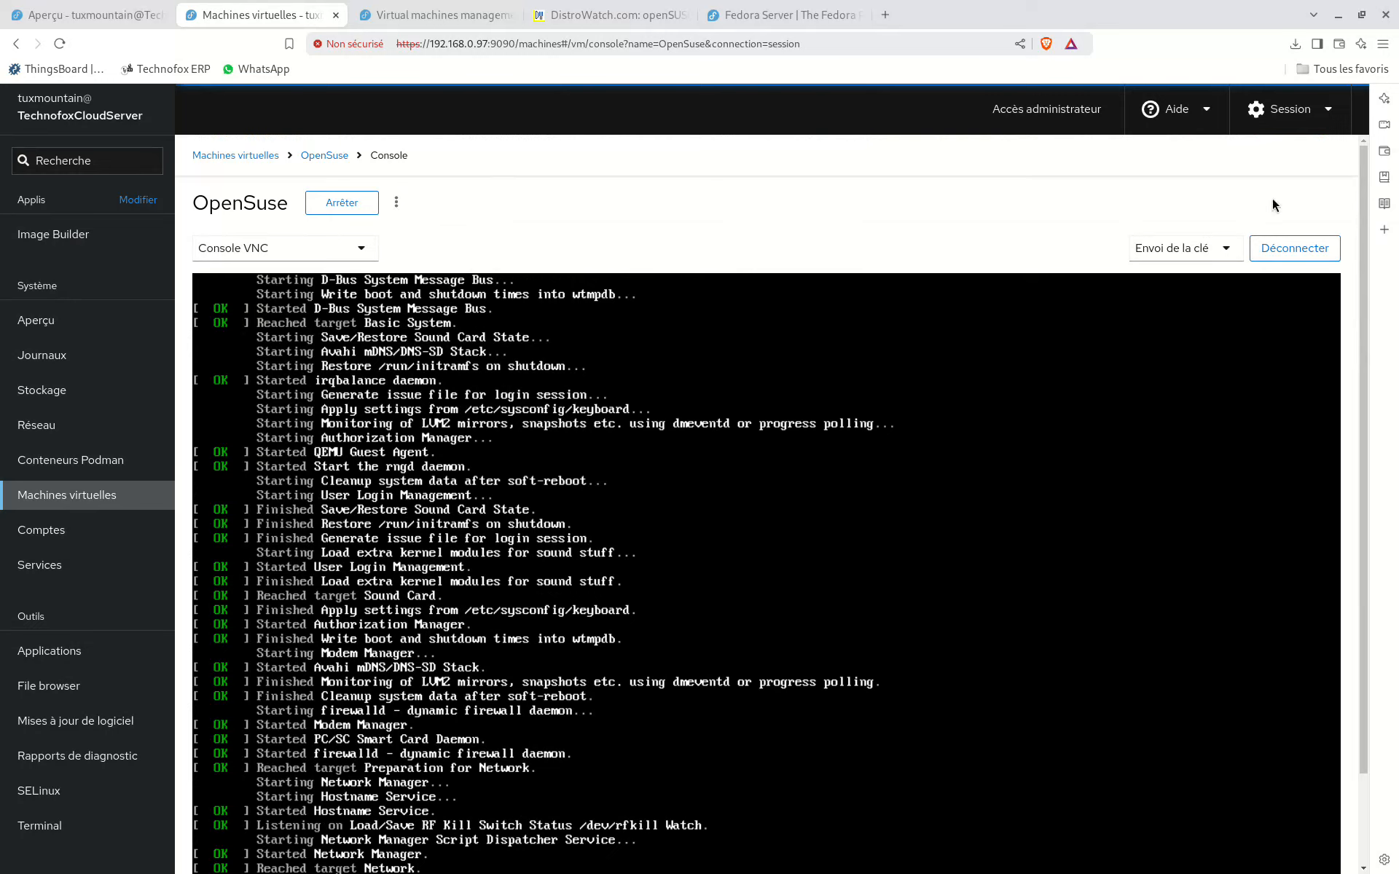
Step: Return to the OpenSuse machine's overview and examine its memory, virtual CPU allocation and current utilisation
click(317, 159)
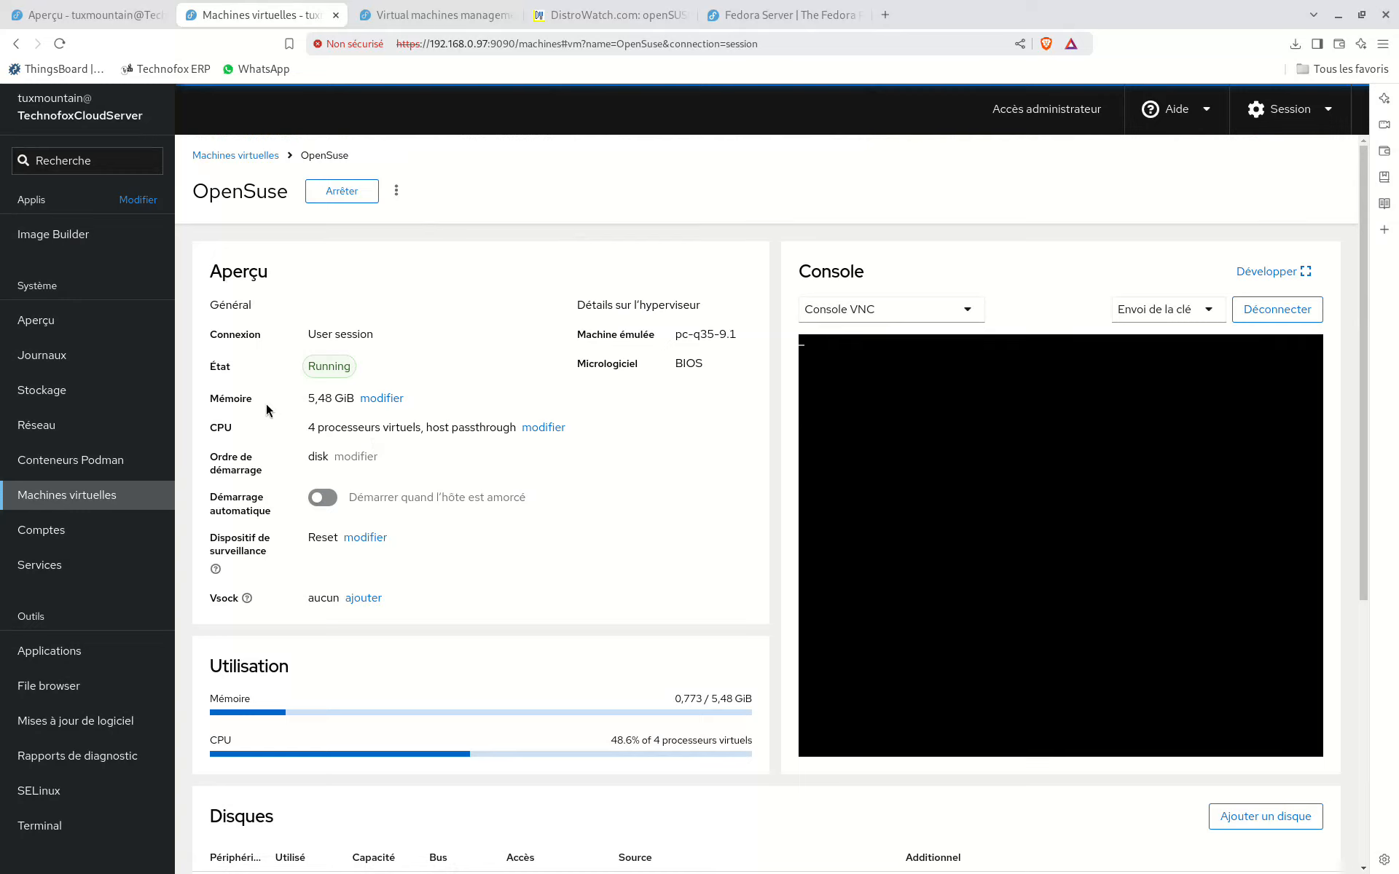
drag(234, 395, 450, 412)
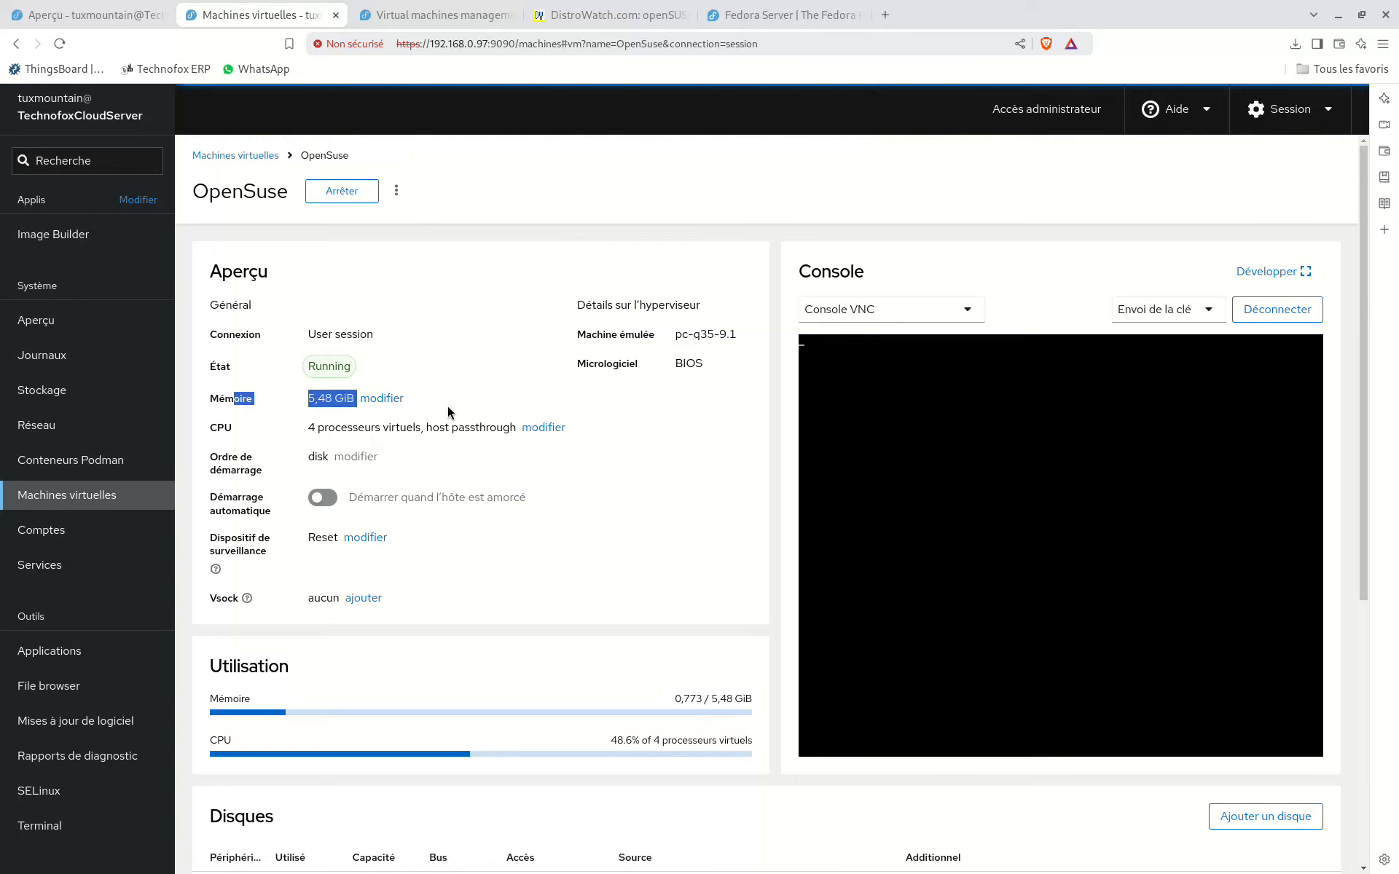
click(450, 413)
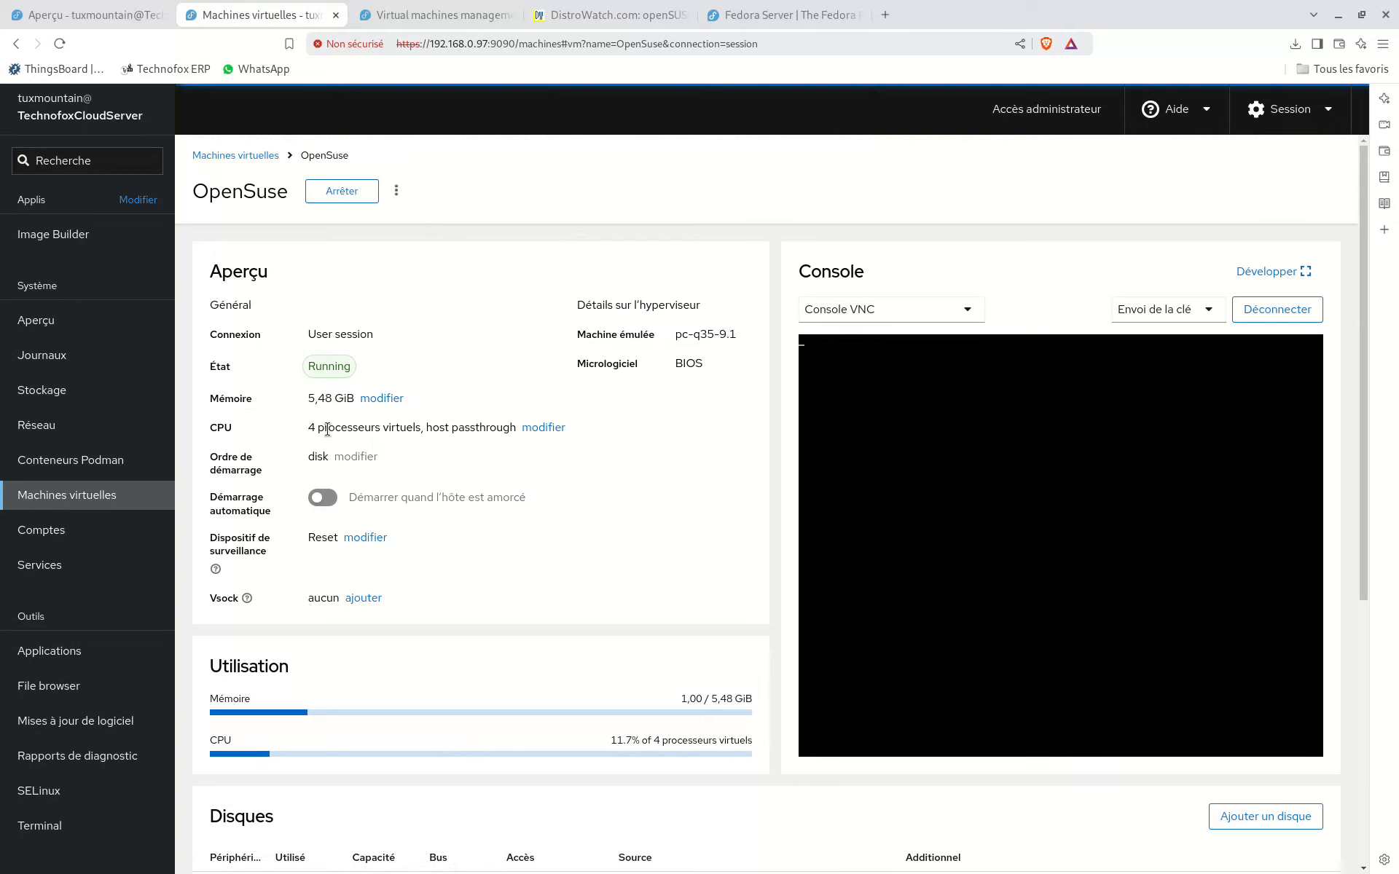
drag(325, 427, 470, 428)
click(472, 428)
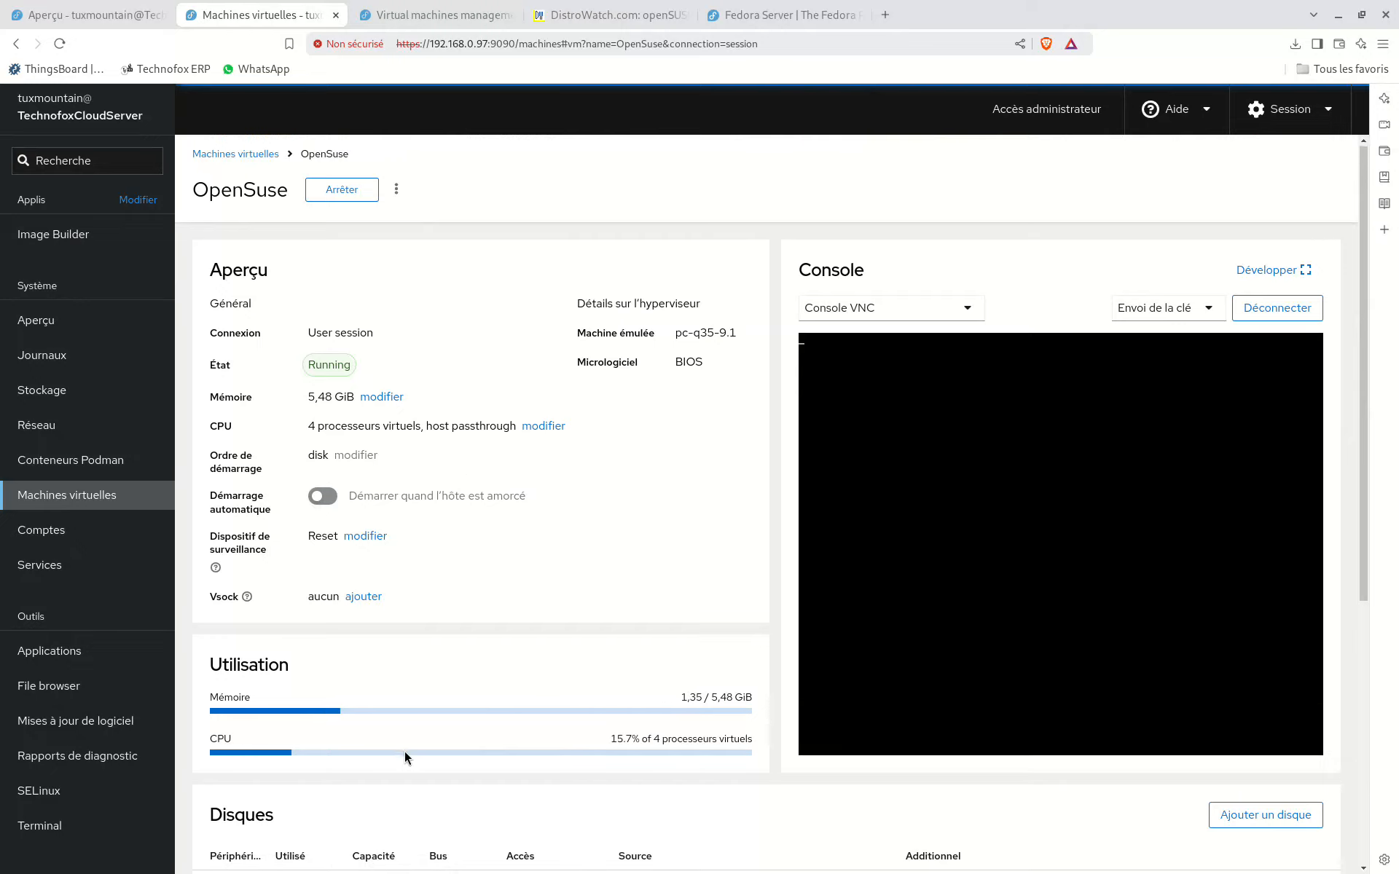
scroll(405, 751, down, 5)
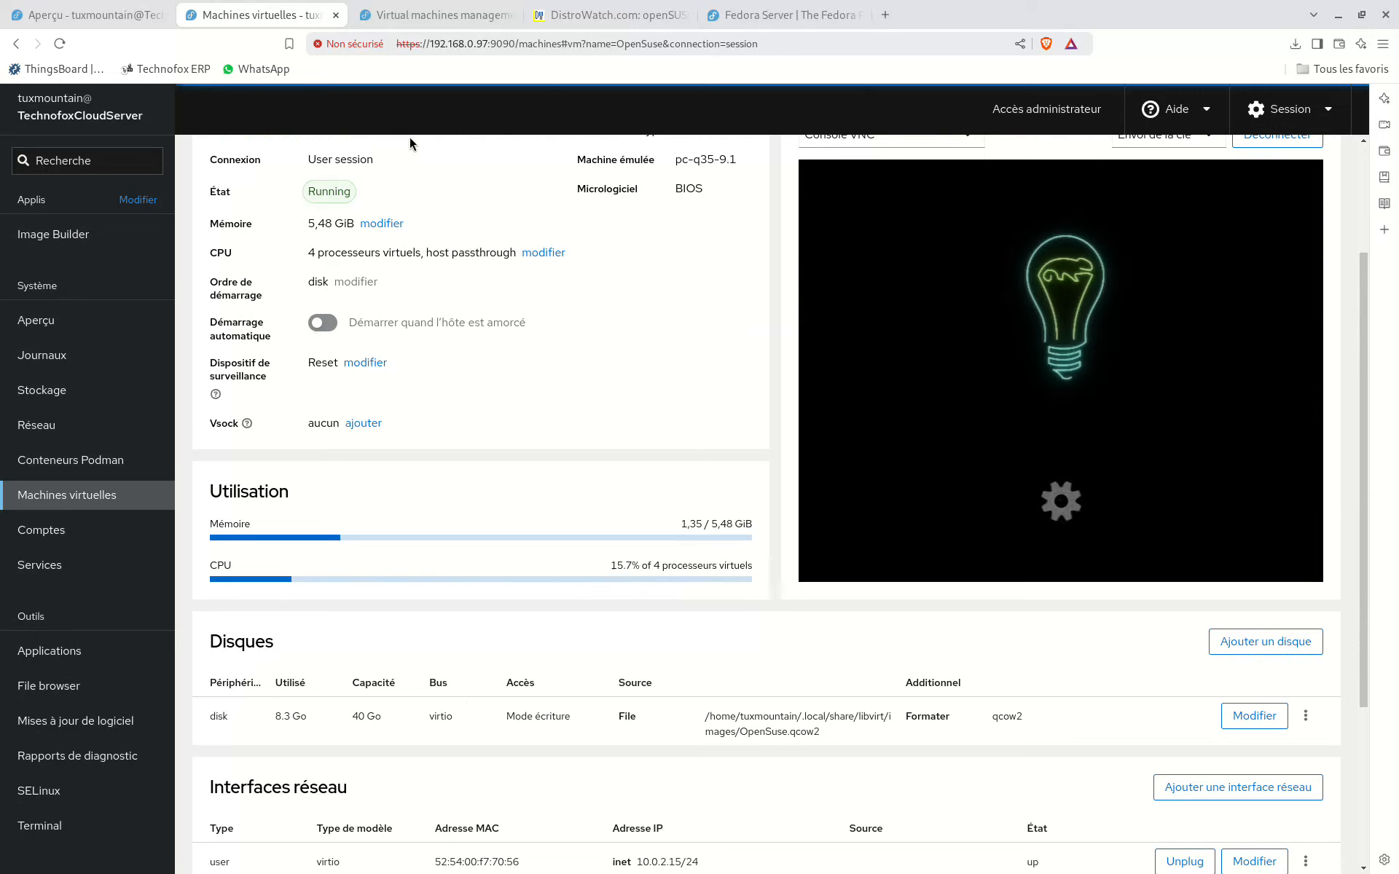
Step: Compare the host server's CPU and memory metrics with the OpenSuse machine's own utilisation
click(87, 14)
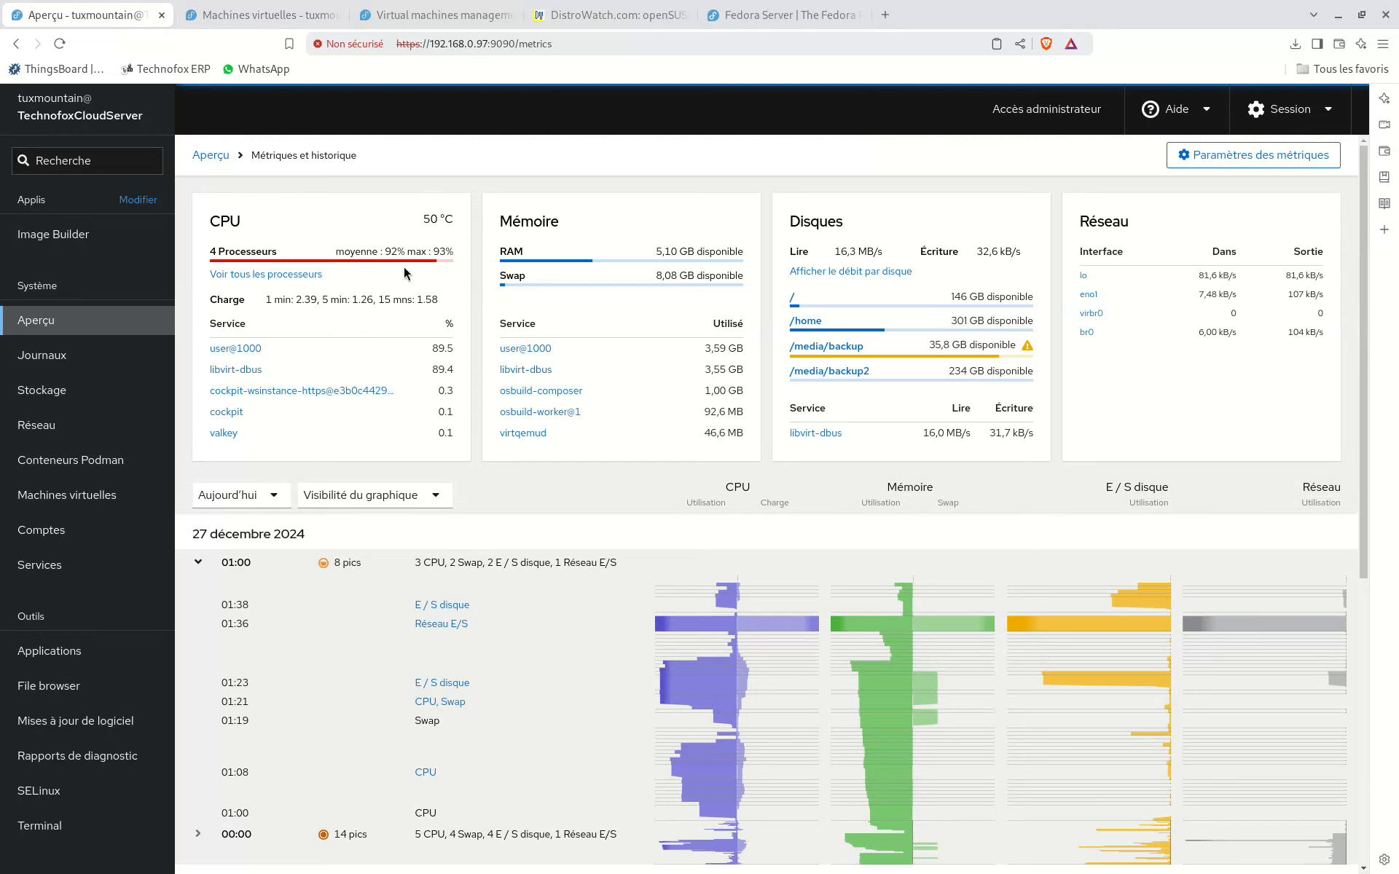
click(267, 22)
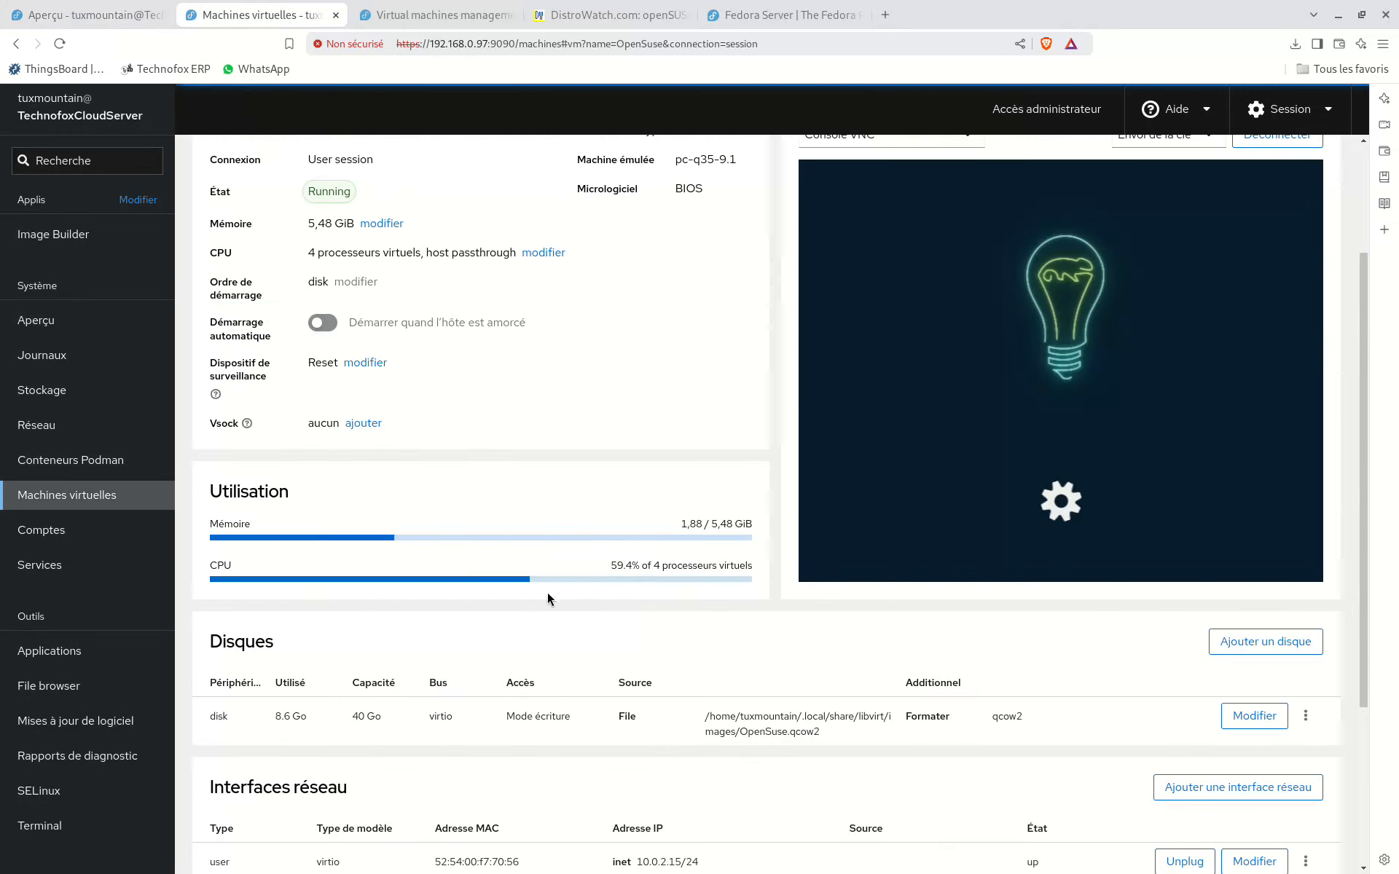
click(111, 28)
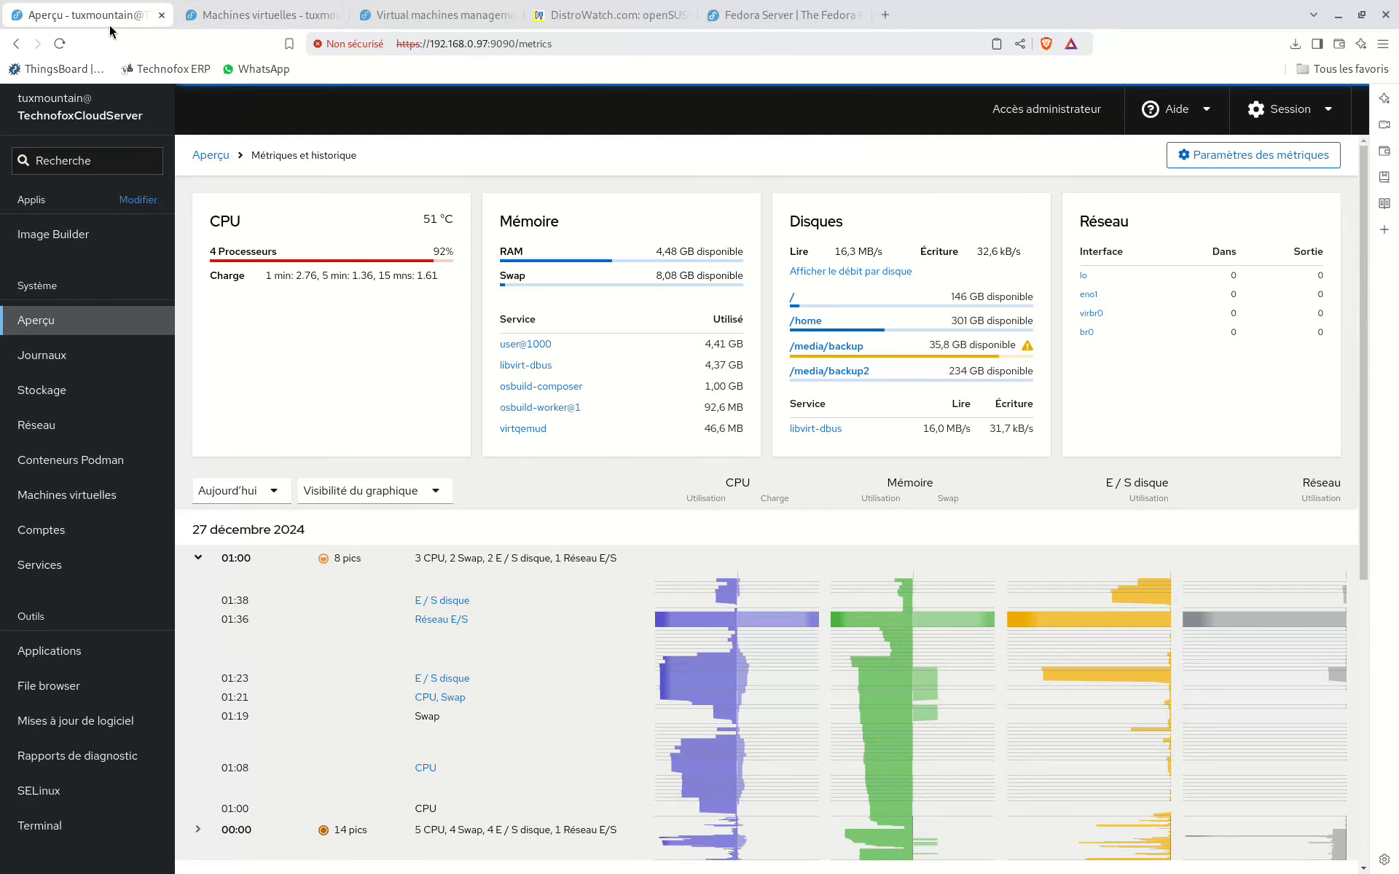
click(235, 10)
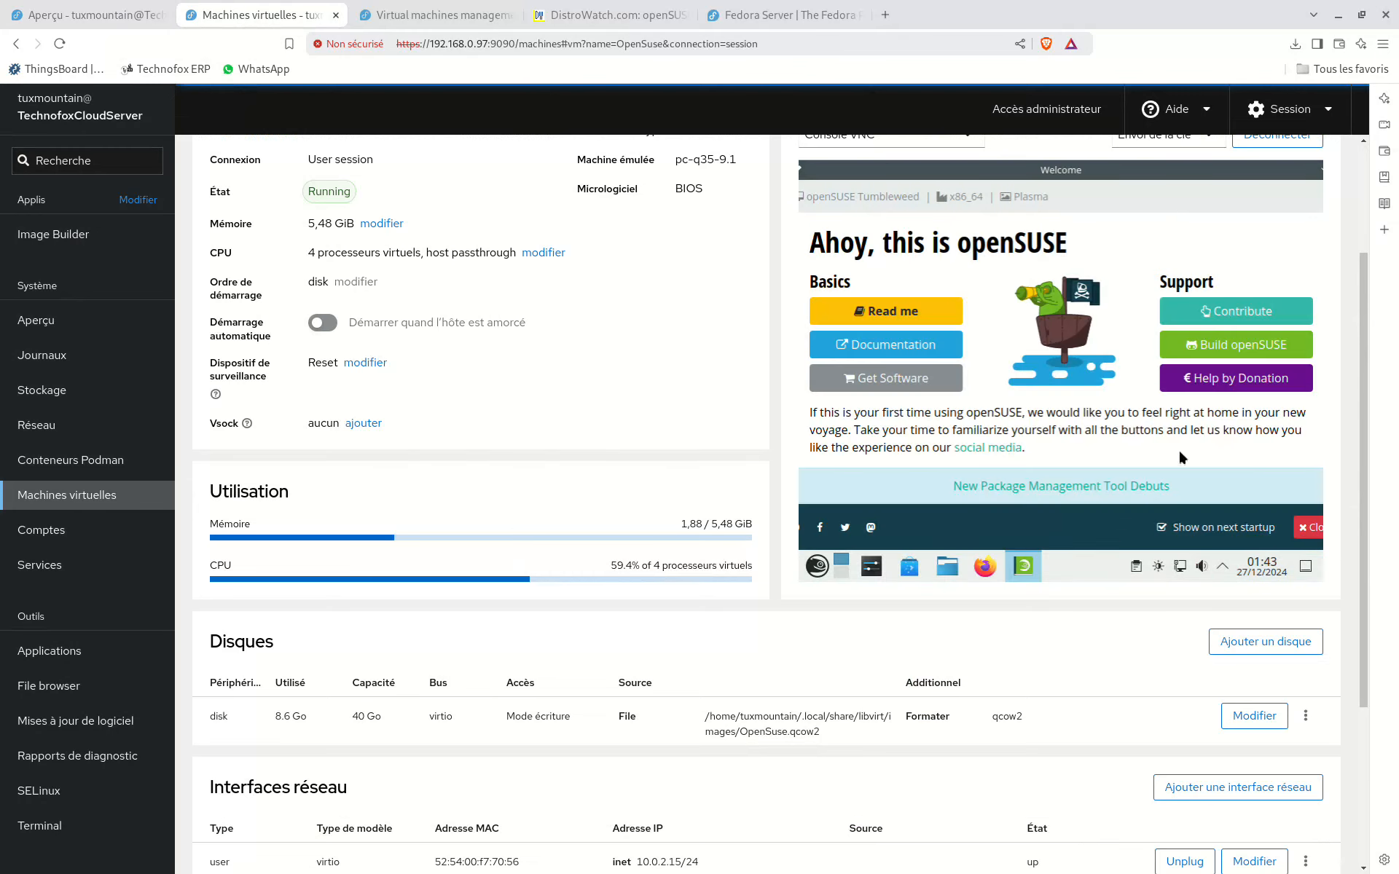
Step: Examine the OpenSuse machine's disk size and qcow2 image path, network interfaces, host devices and snapshots
scroll(462, 658, down, 2)
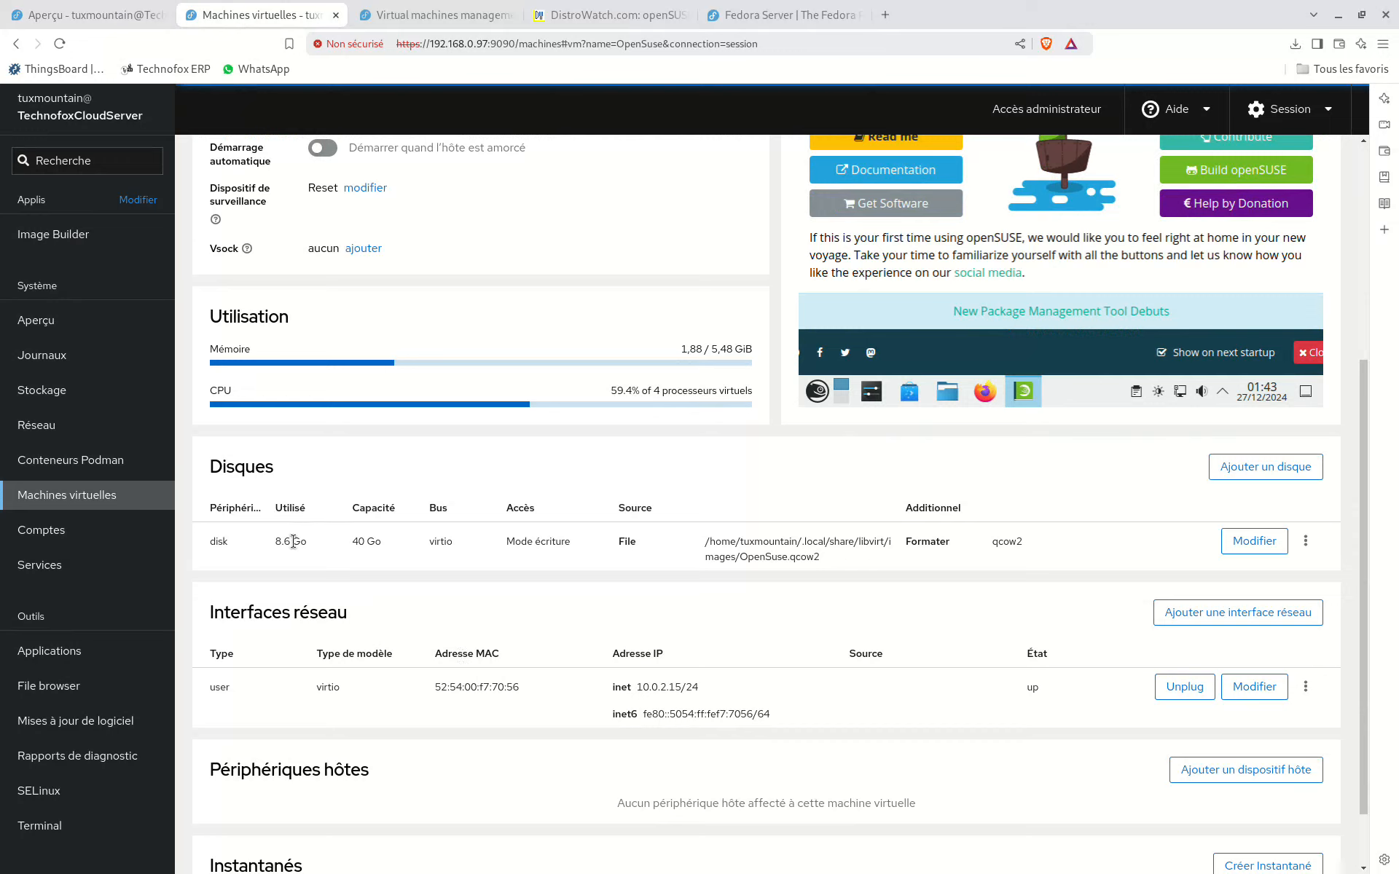
drag(275, 541, 1078, 561)
click(1078, 563)
drag(698, 539, 813, 563)
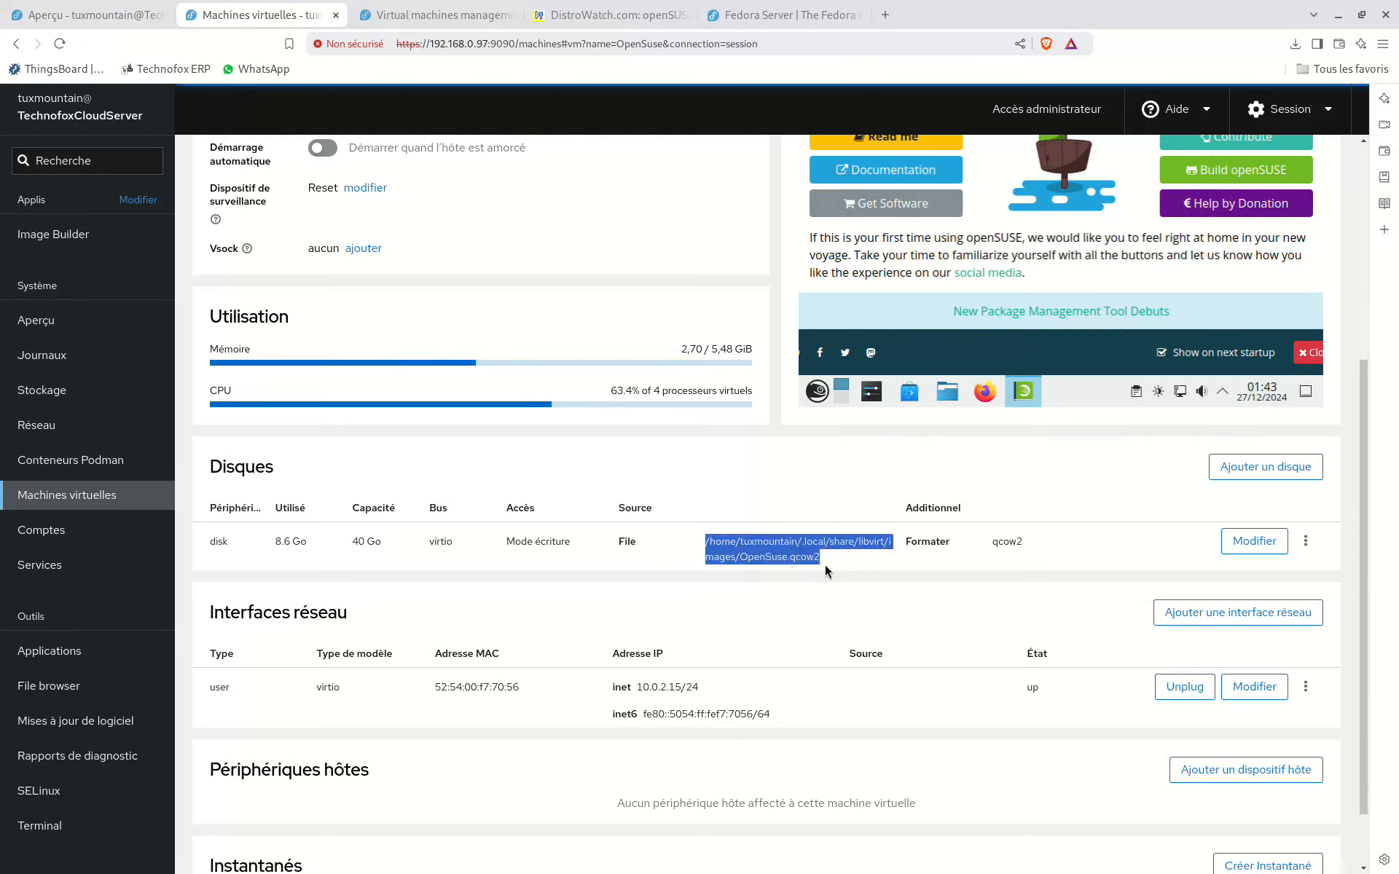
click(794, 562)
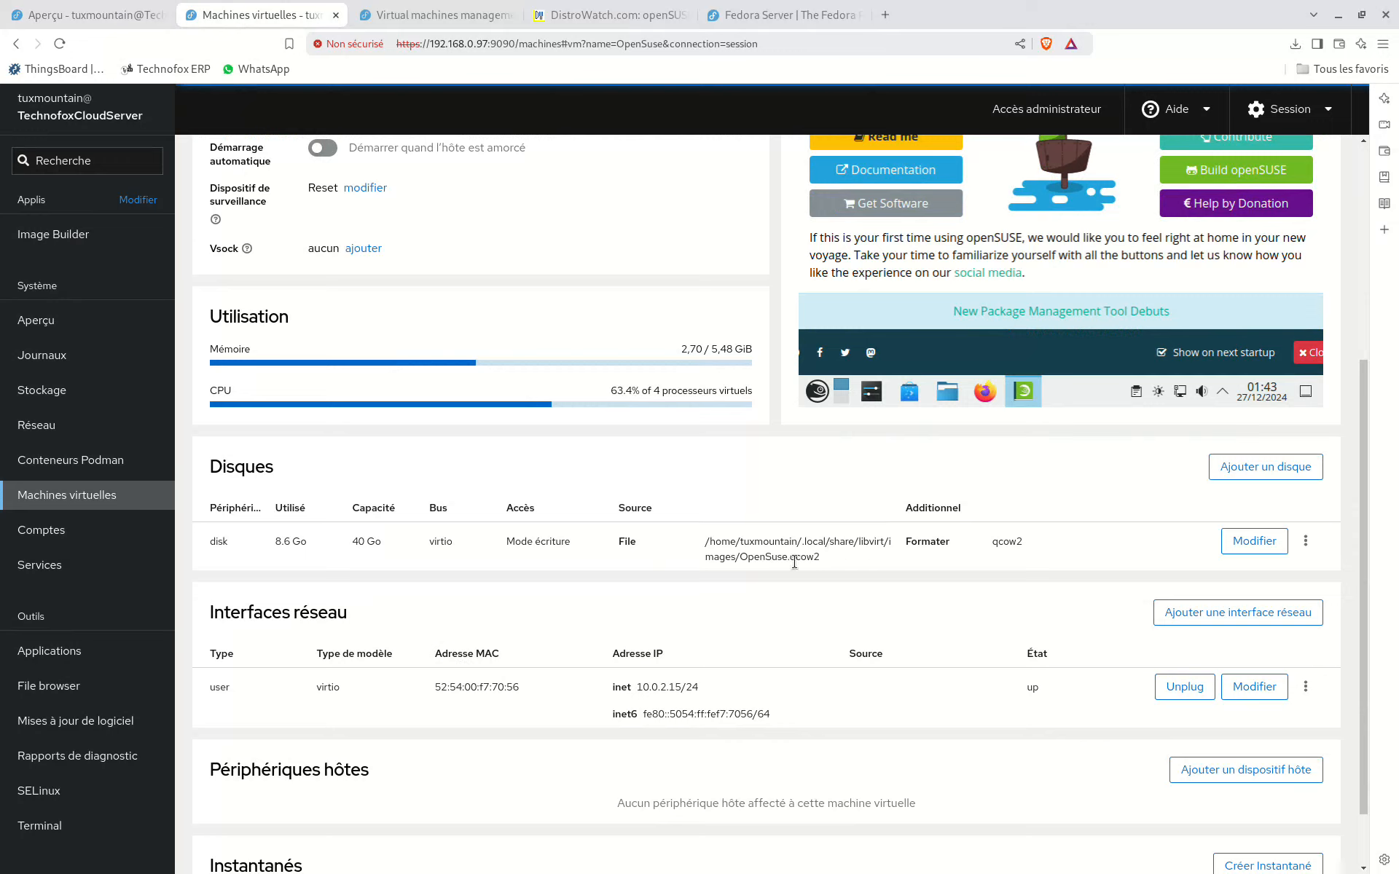
drag(827, 562, 742, 558)
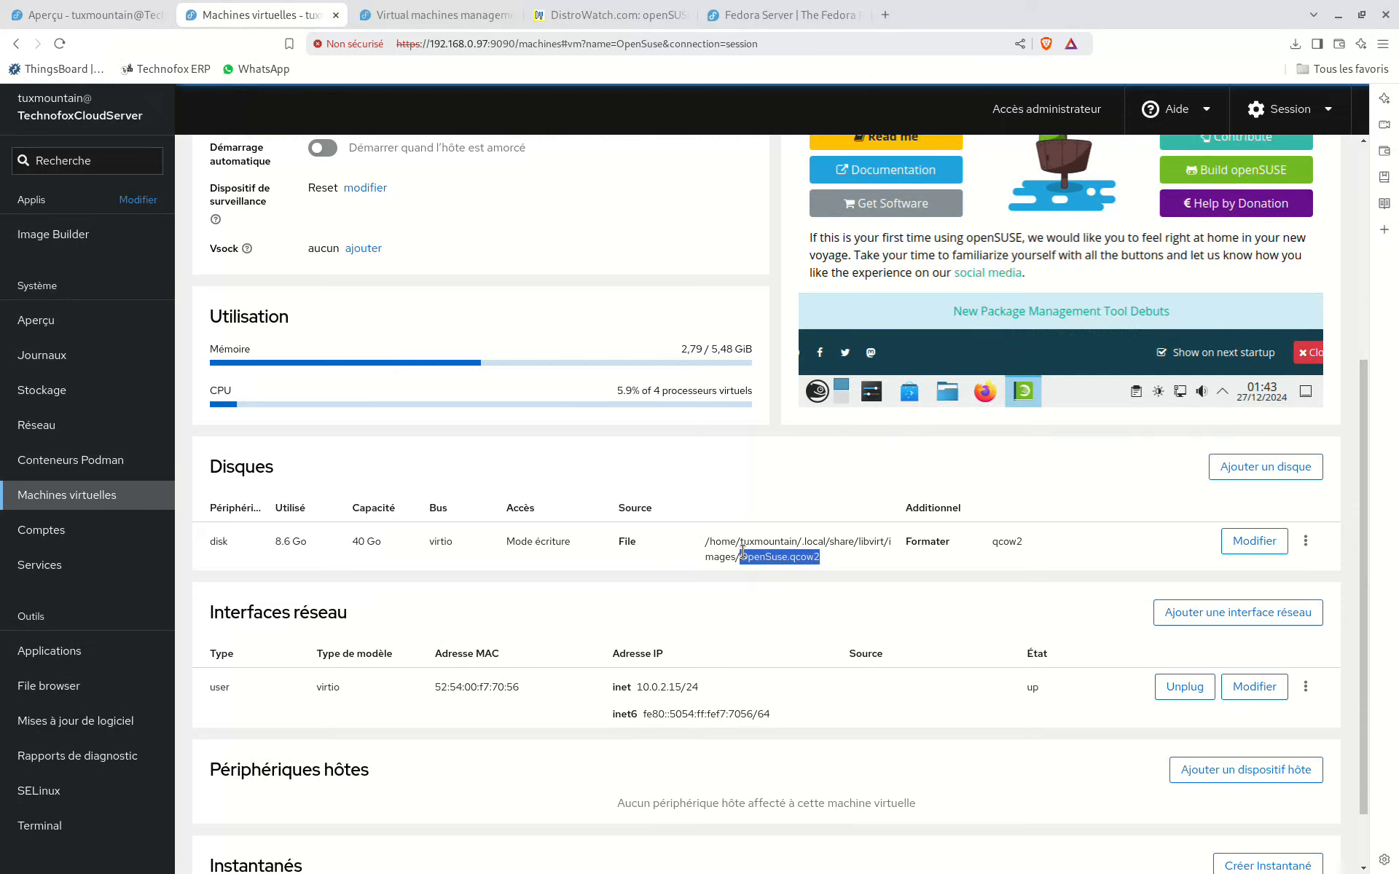
scroll(514, 678, down, 1)
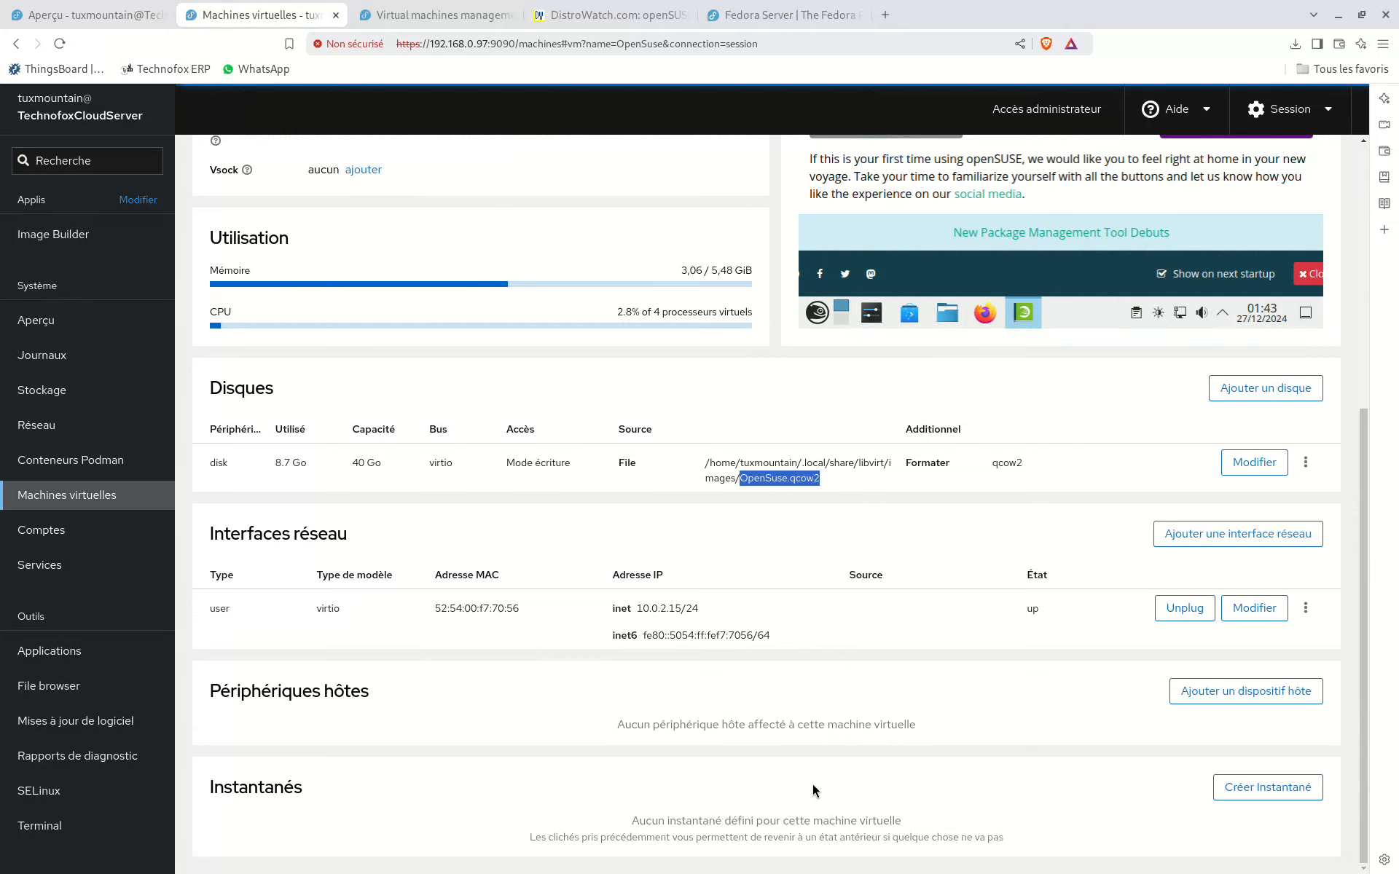
scroll(741, 697, up, 6)
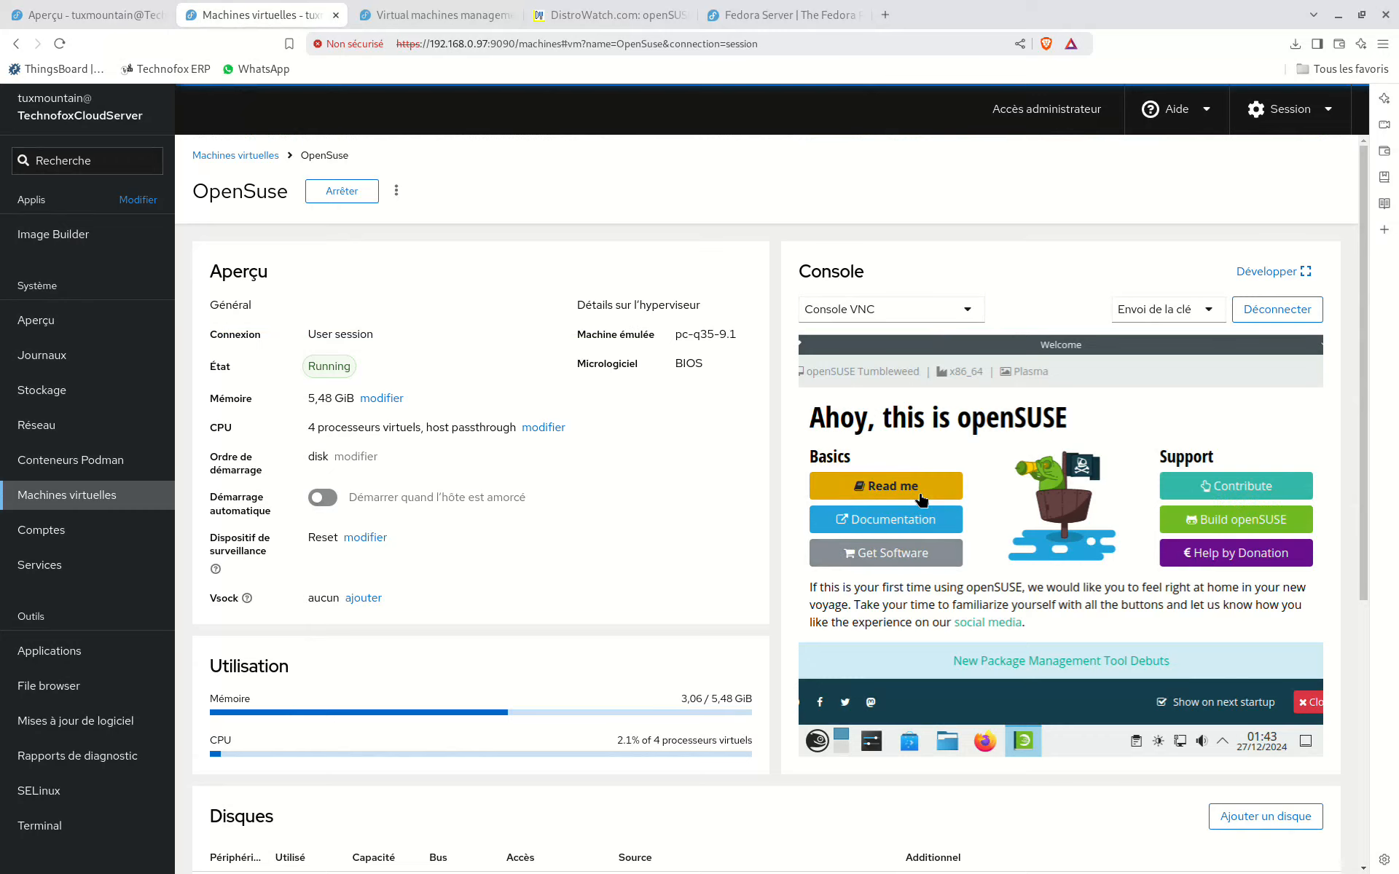
Step: Expand the OpenSuse machine's VNC console and close the openSUSE Welcome window on its desktop
click(1288, 284)
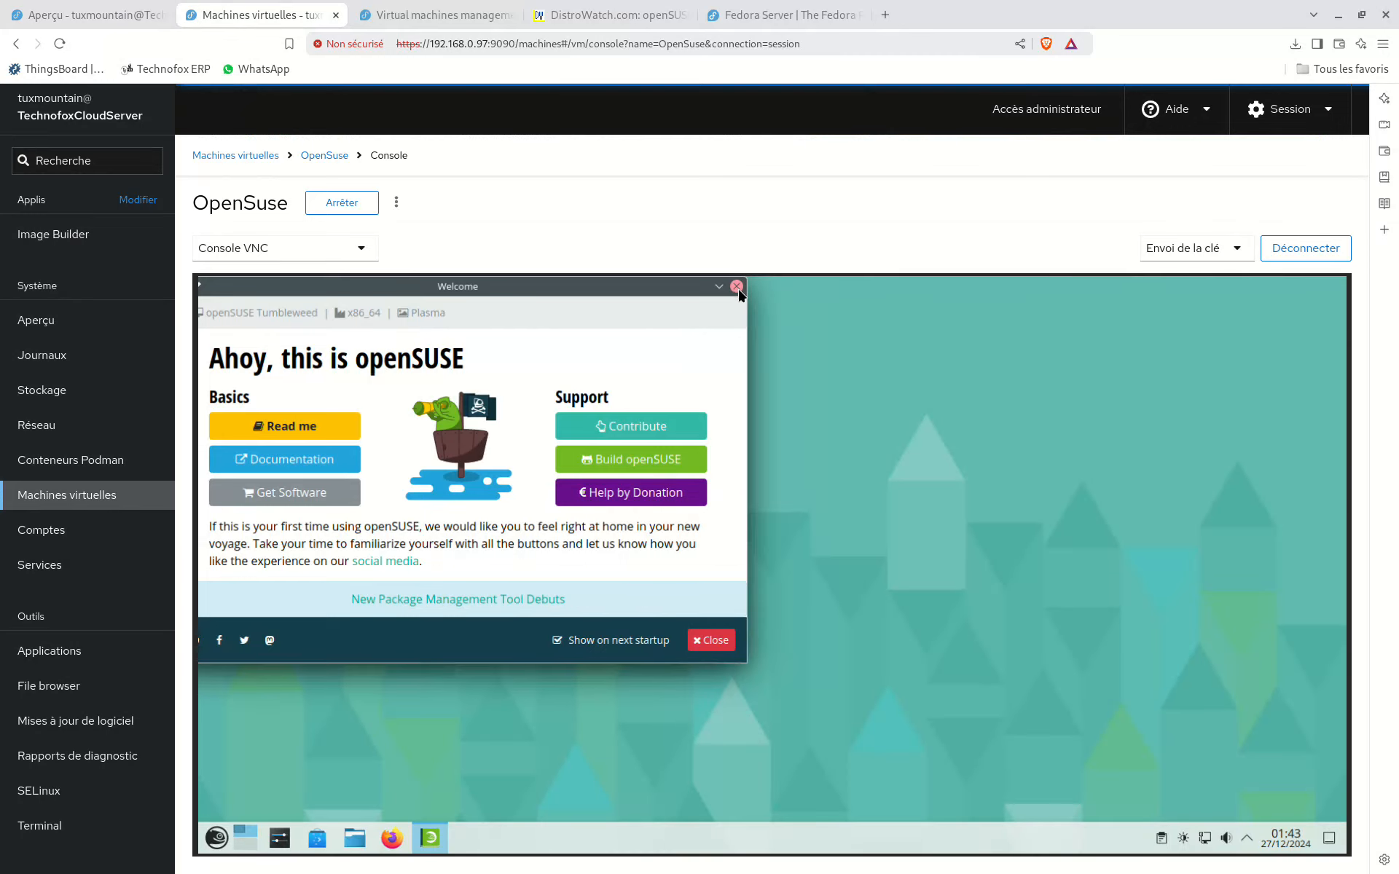
click(737, 286)
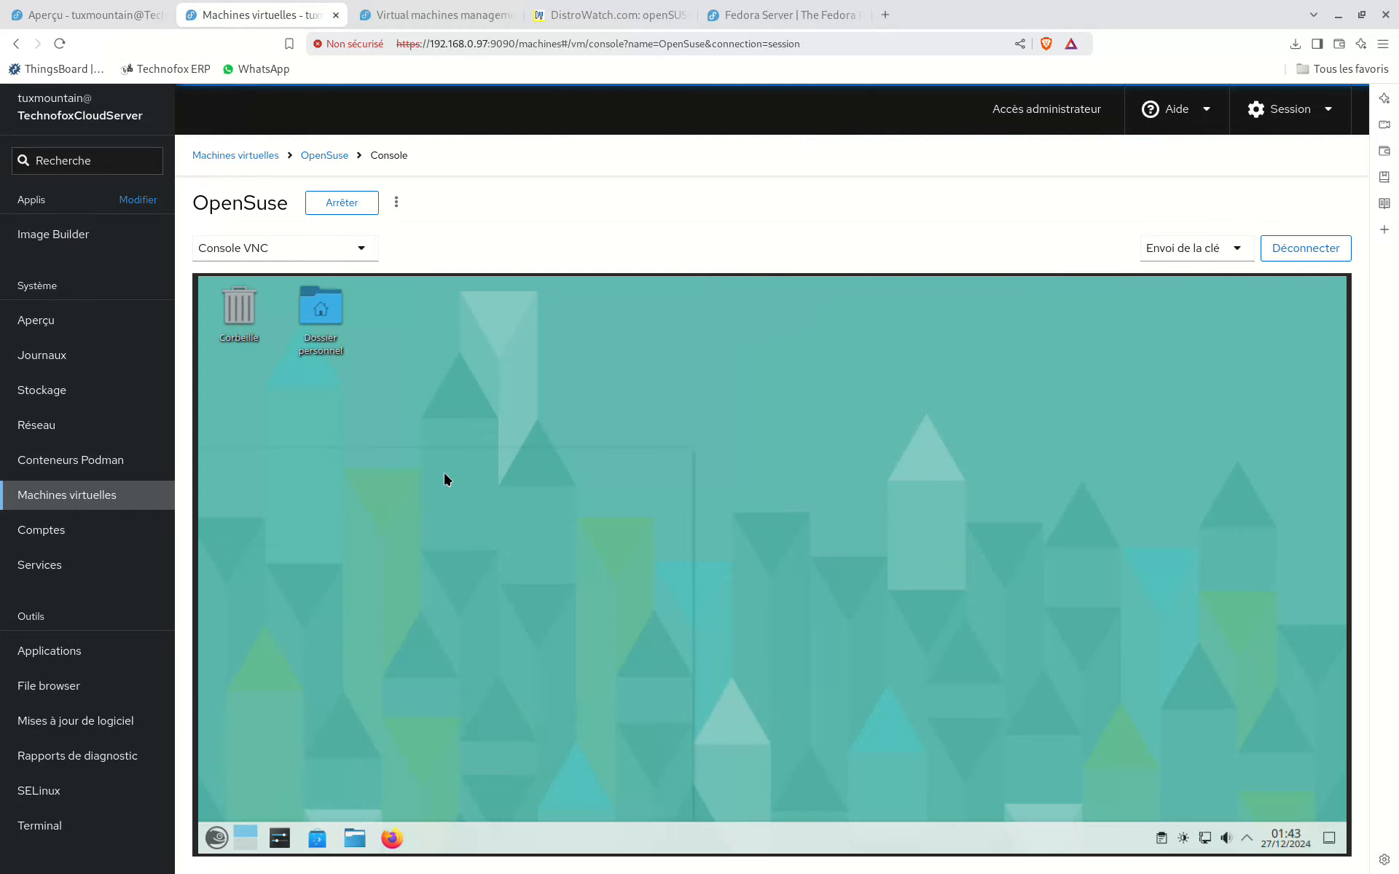
Step: Open the application menu on the openSUSE desktop and switch the console type to Bureau à distance
key(super)
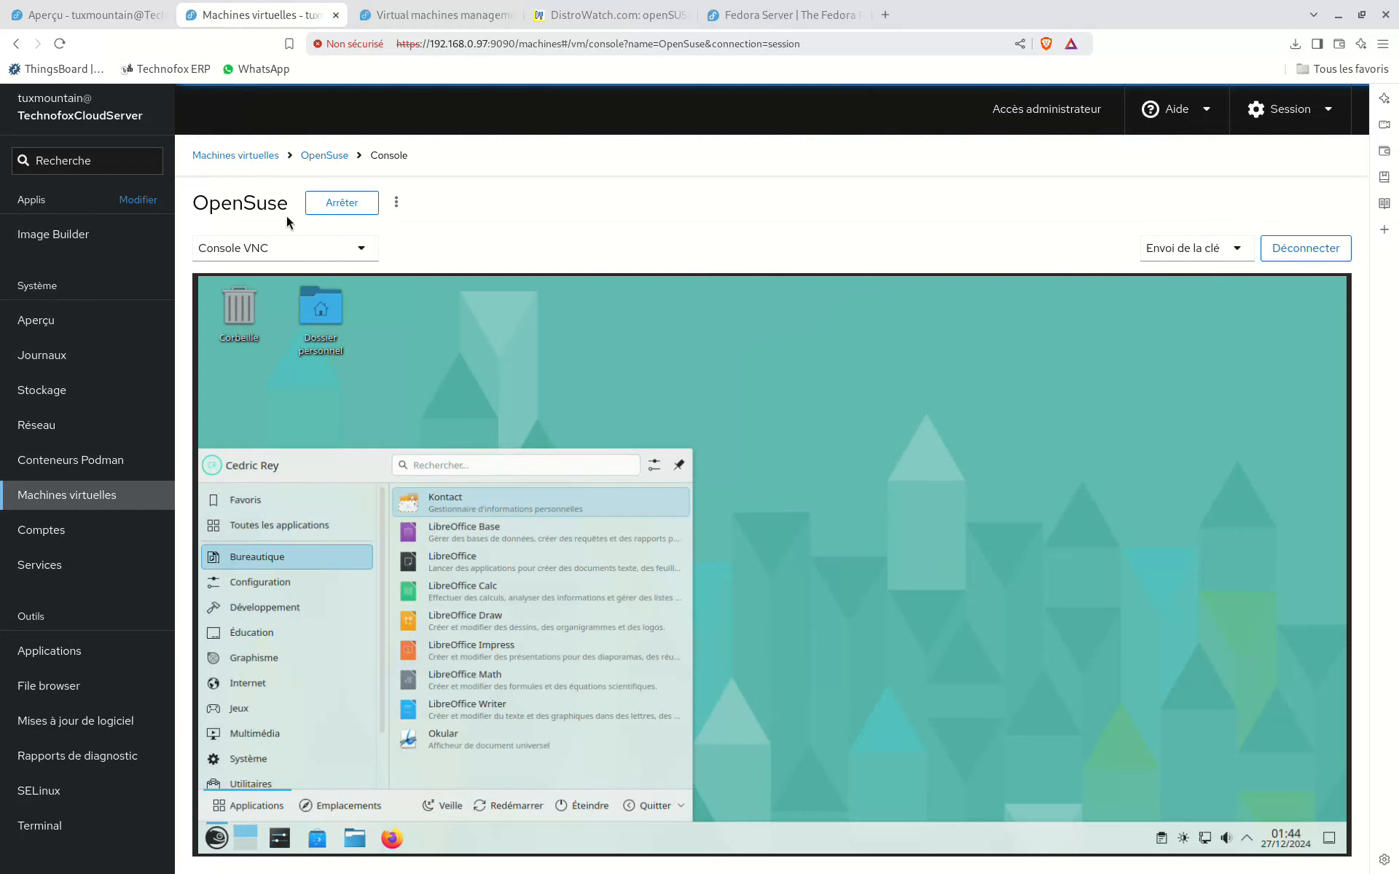
click(281, 248)
click(275, 344)
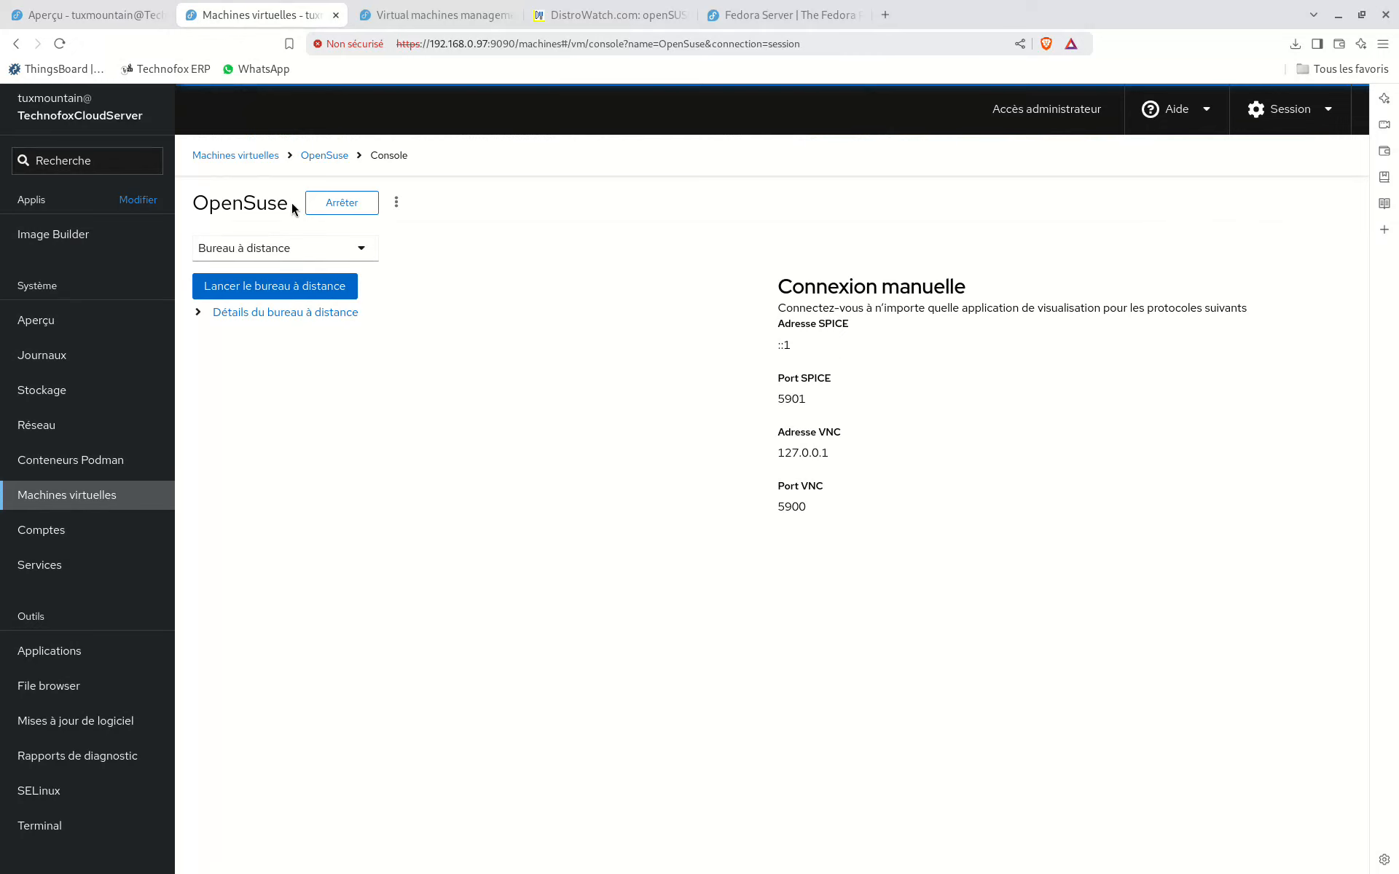
Step: Return to the OpenSuse machine's overview and review its embedded console, disks, network interfaces, host devices and snapshots
click(324, 155)
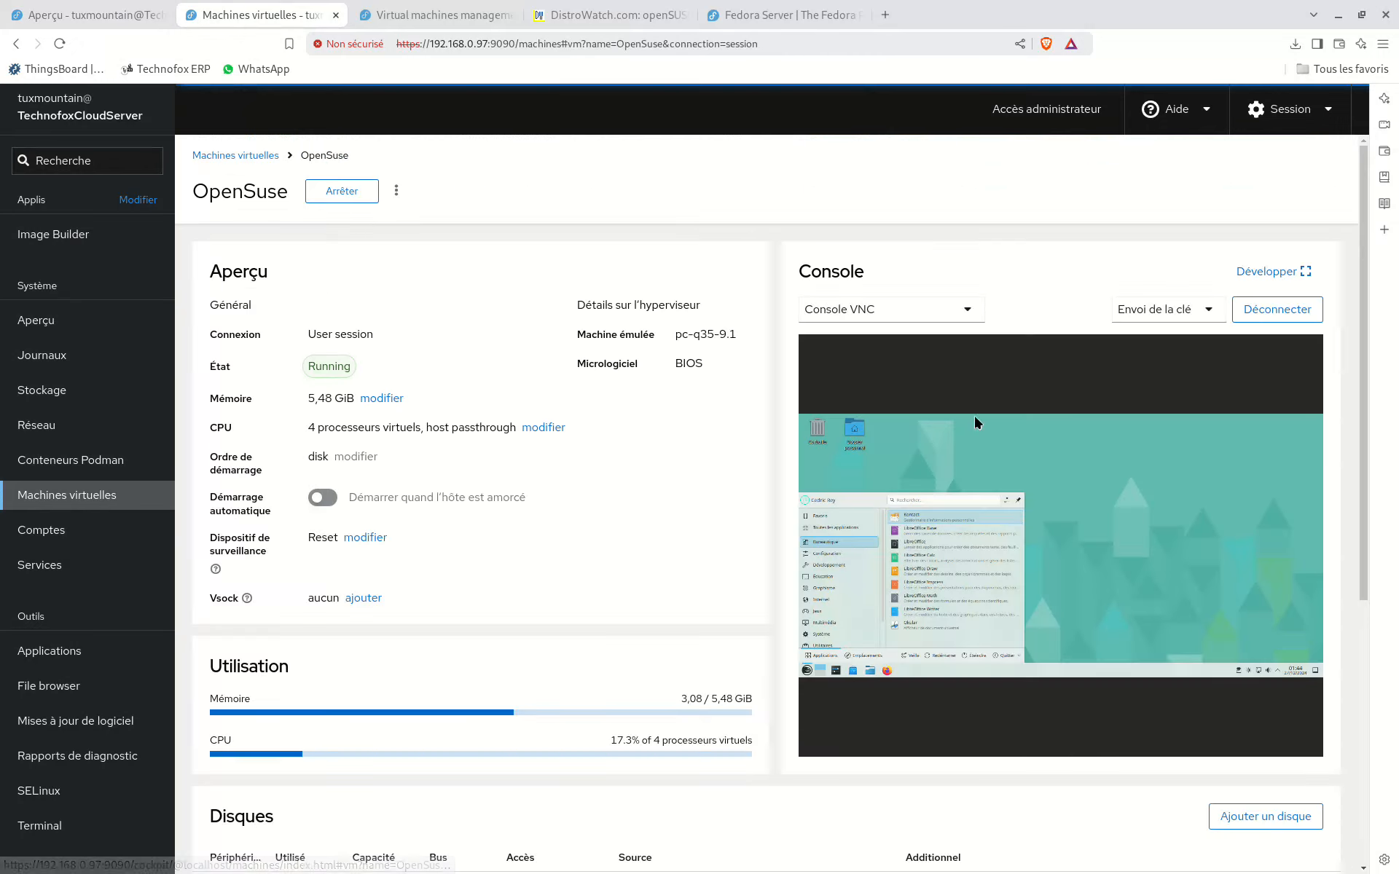
scroll(417, 556, down, 6)
scroll(532, 606, up, 6)
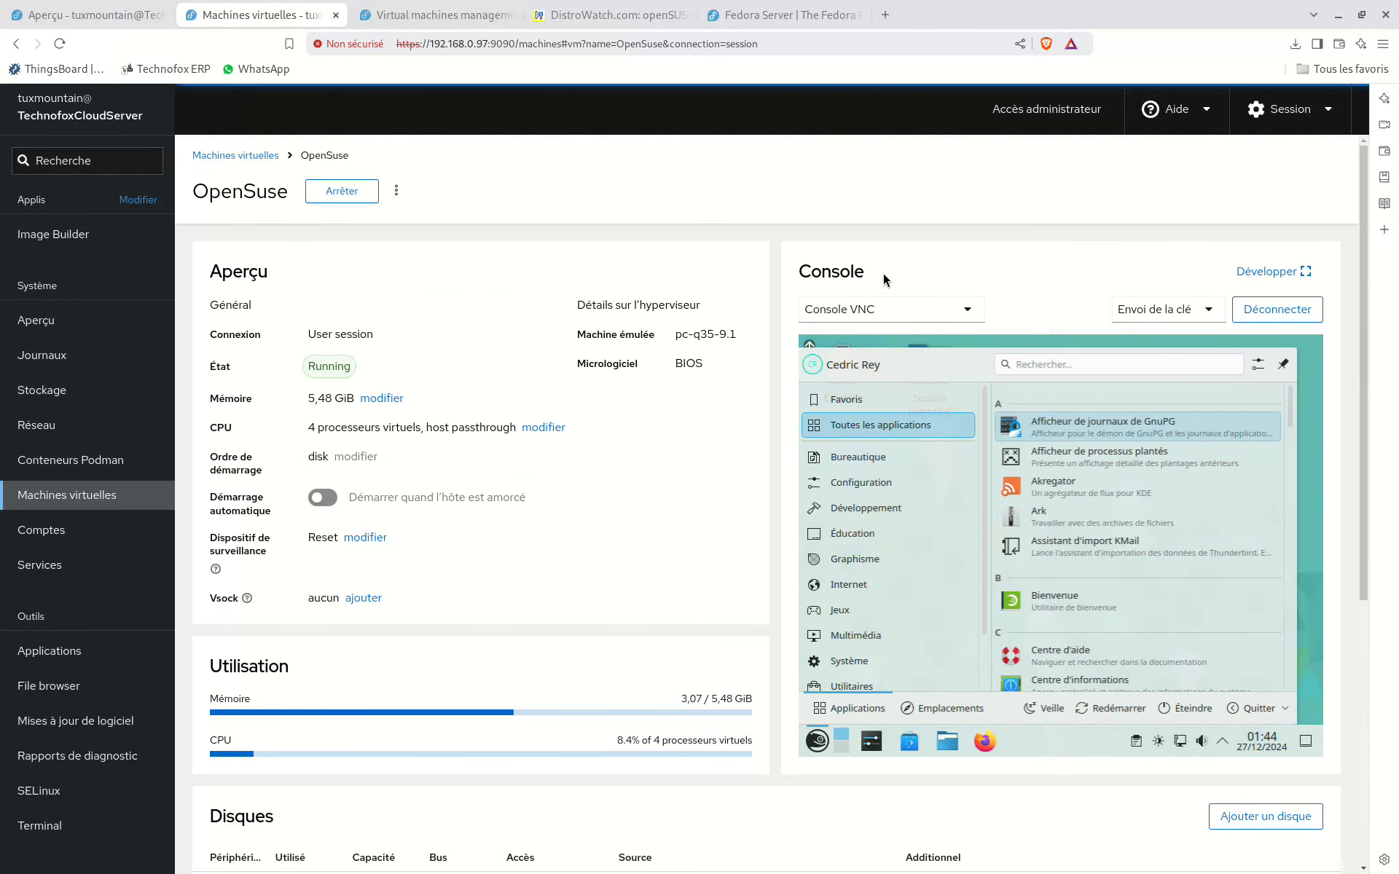
scroll(535, 575, down, 5)
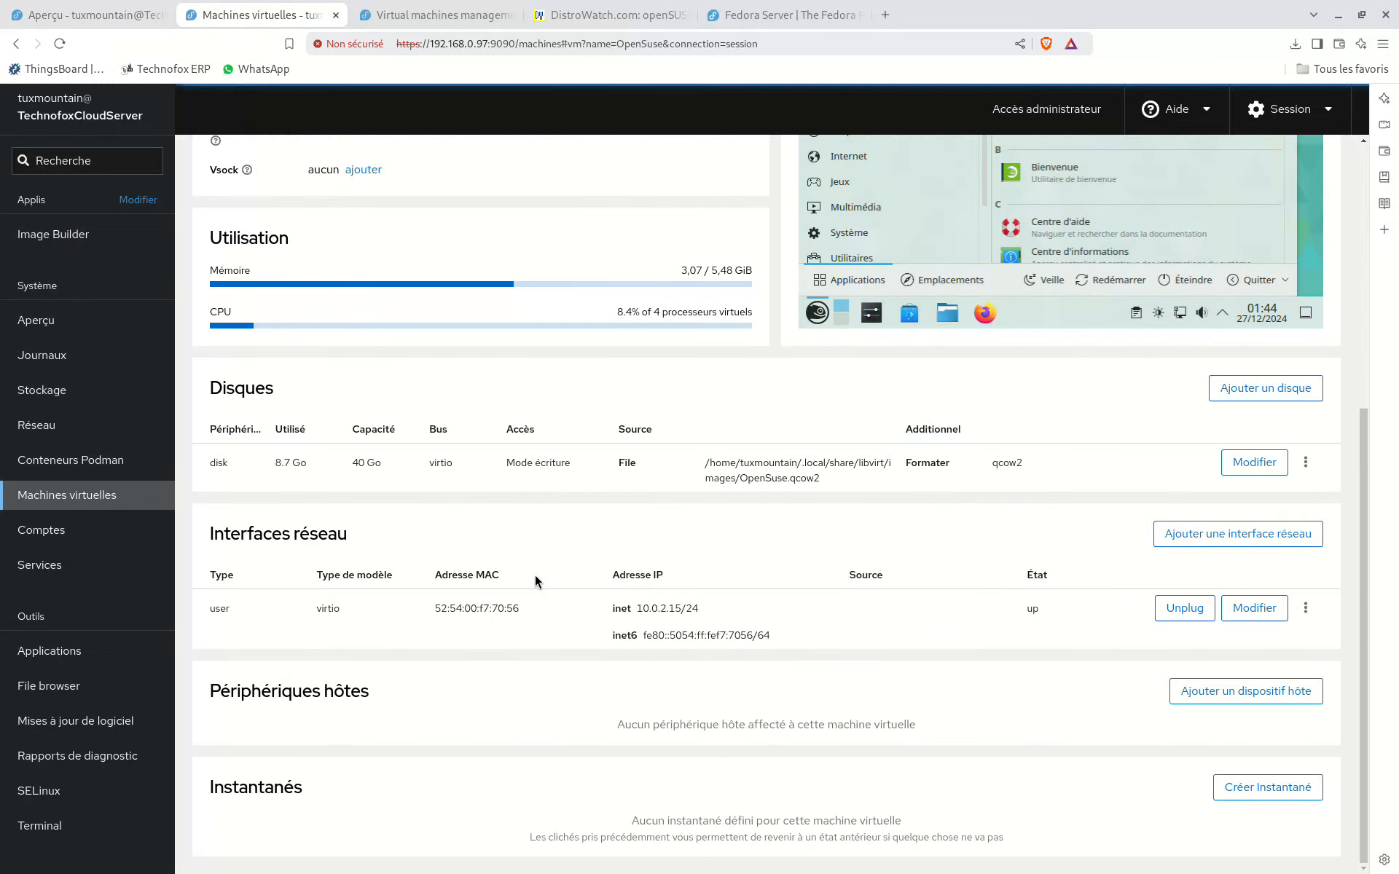
scroll(535, 619, up, 5)
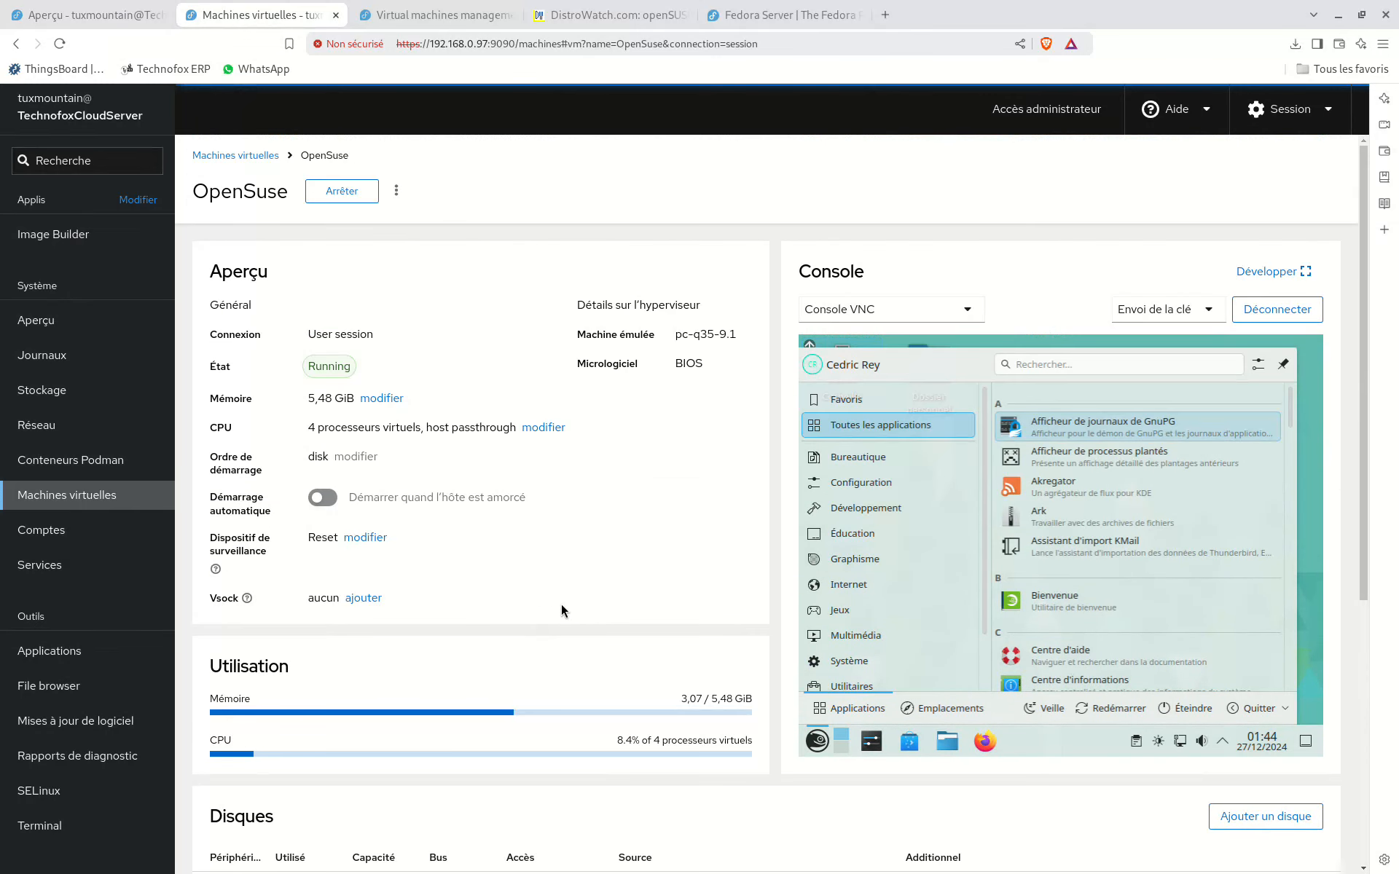
Step: Shut down the OpenSuse virtual machine and return to the list of virtual machines
click(330, 195)
click(621, 271)
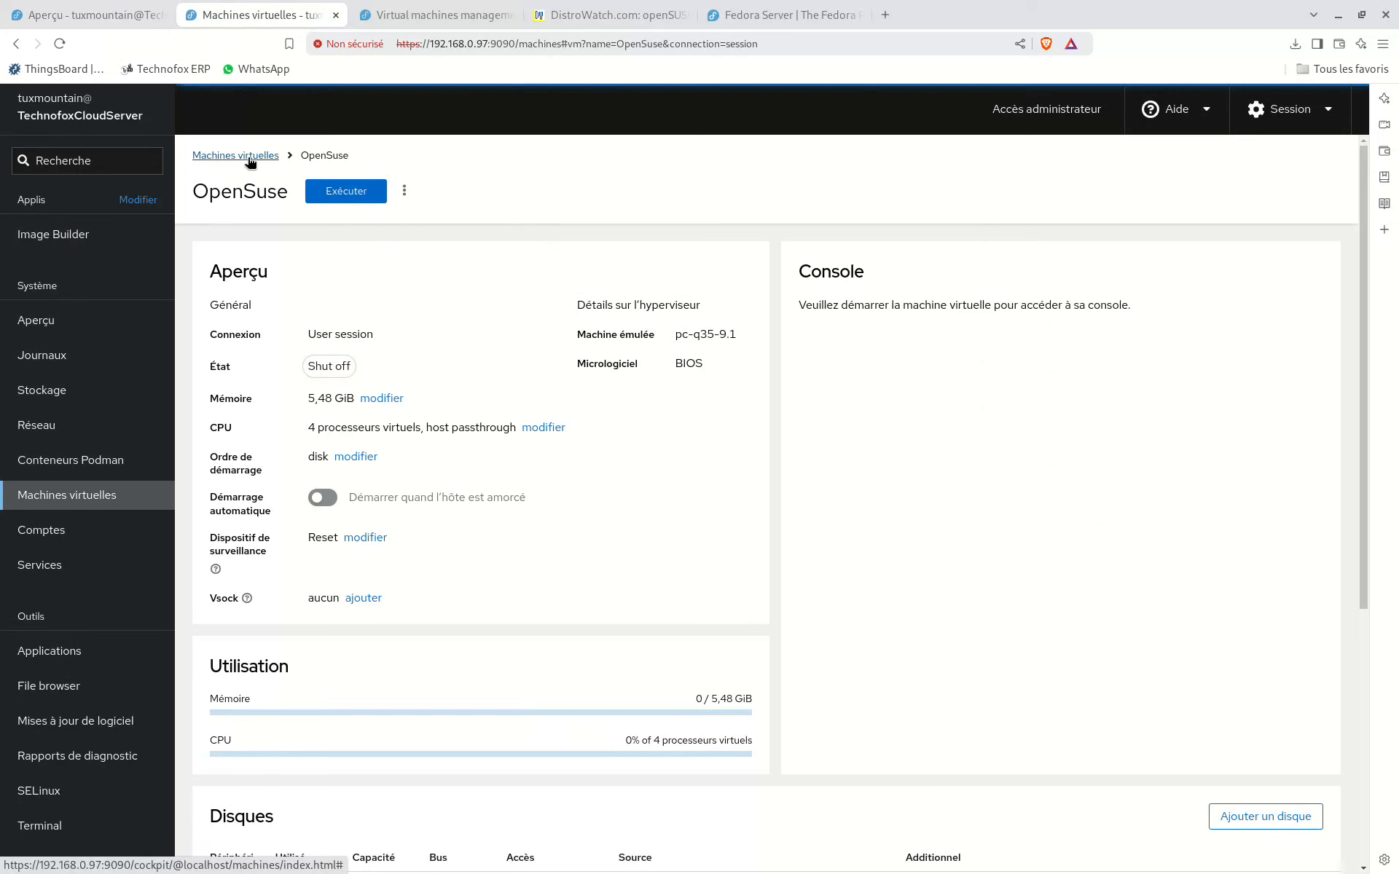
click(249, 156)
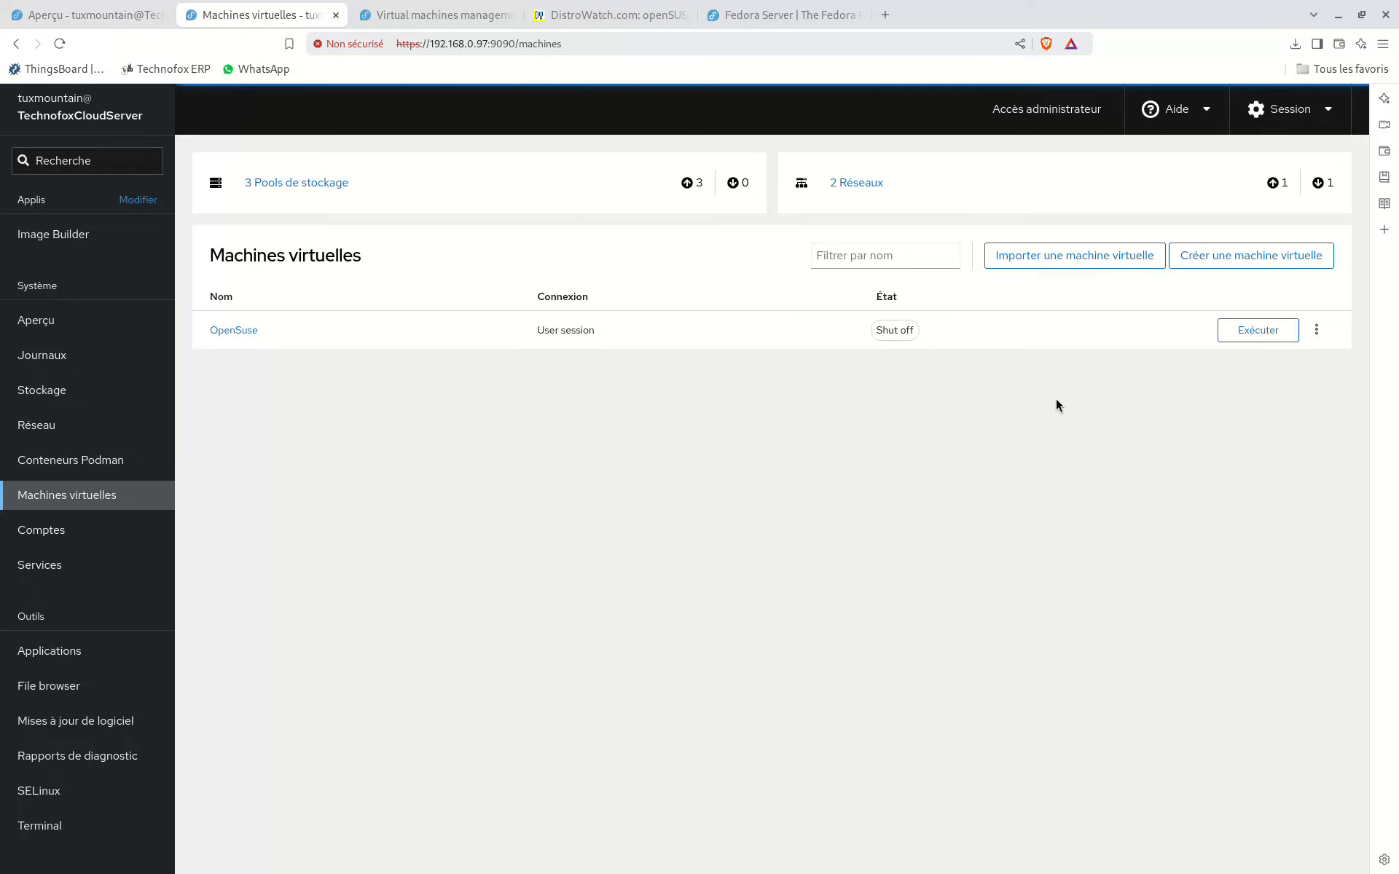
Step: Review the virtual machine import form and its disk image choices, and close it without importing
click(1107, 262)
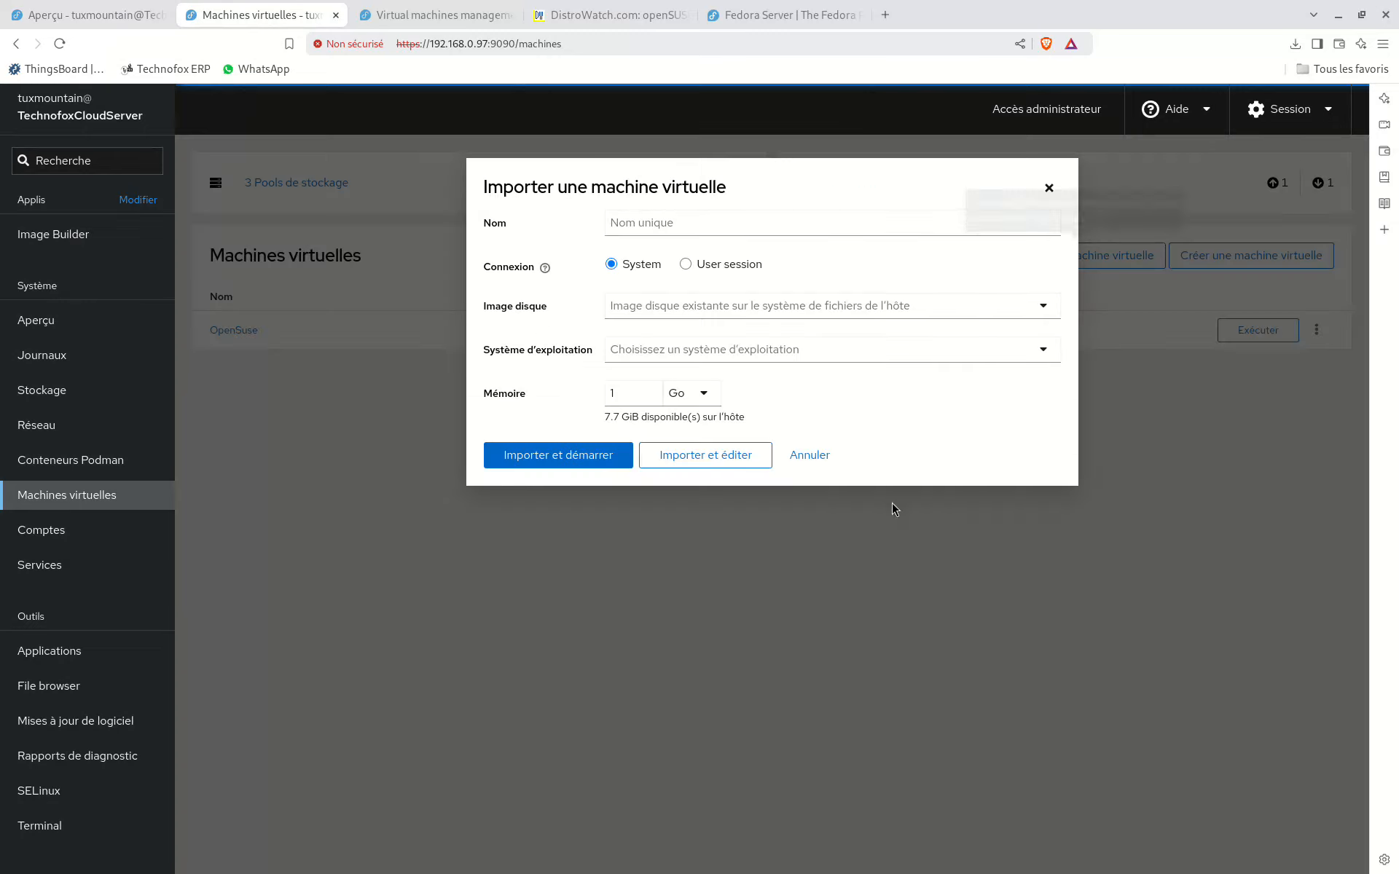
click(758, 309)
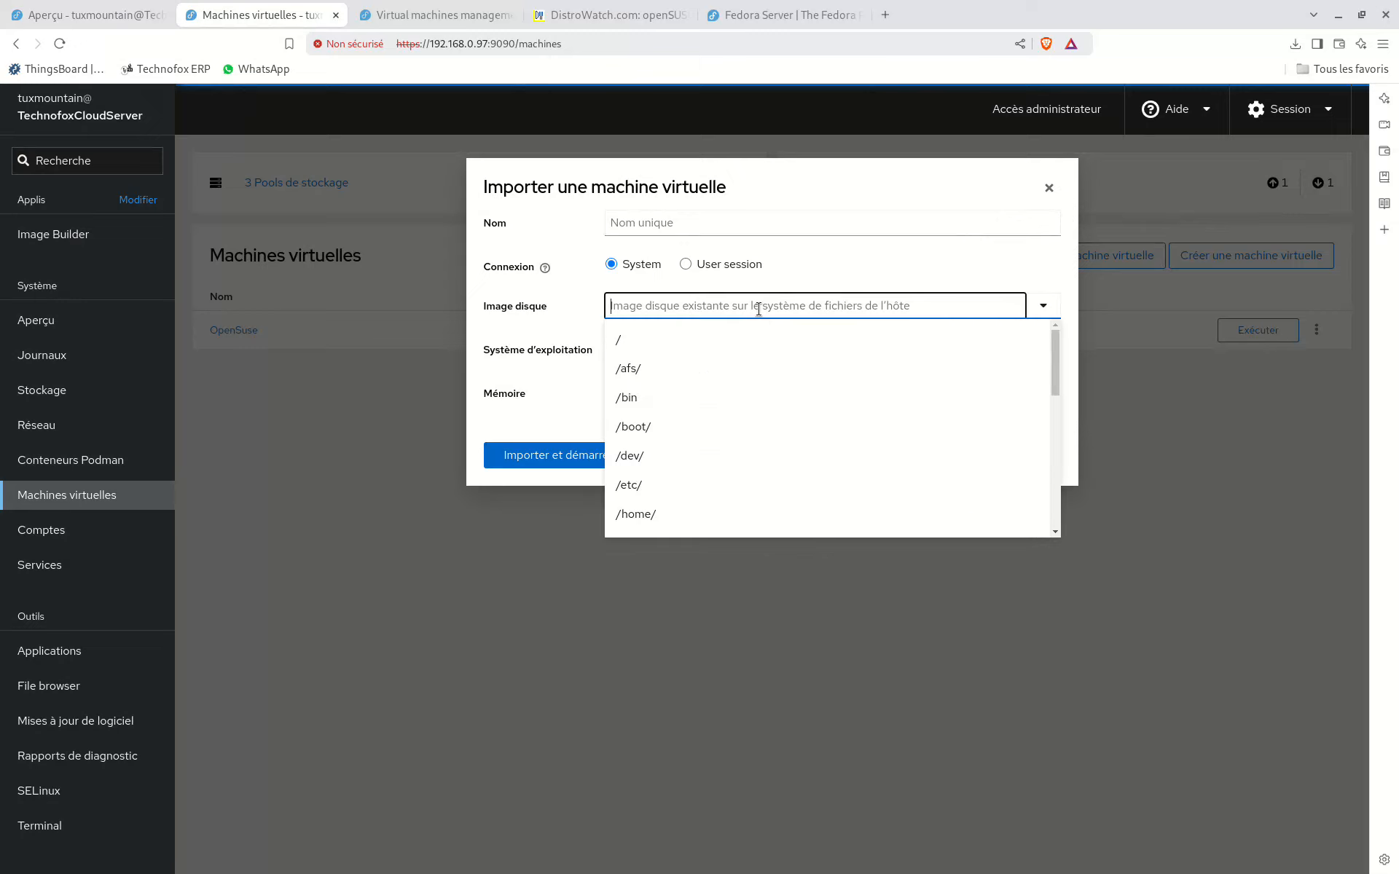
click(496, 310)
click(1050, 188)
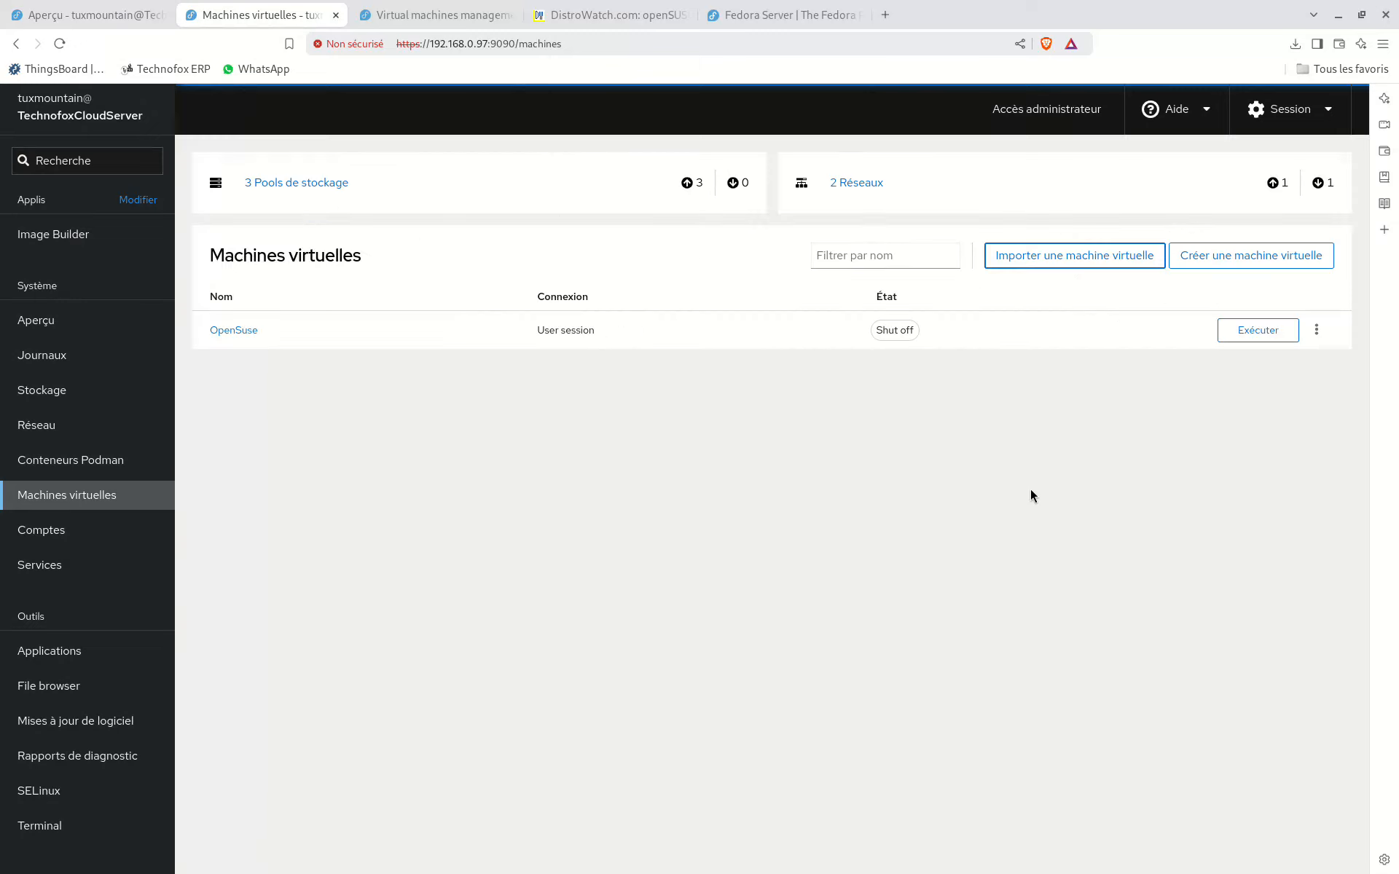
Step: Begin a new virtual machine with the Télécharger un OS installation type and openSUSE Tumbleweed as operating system
click(1274, 265)
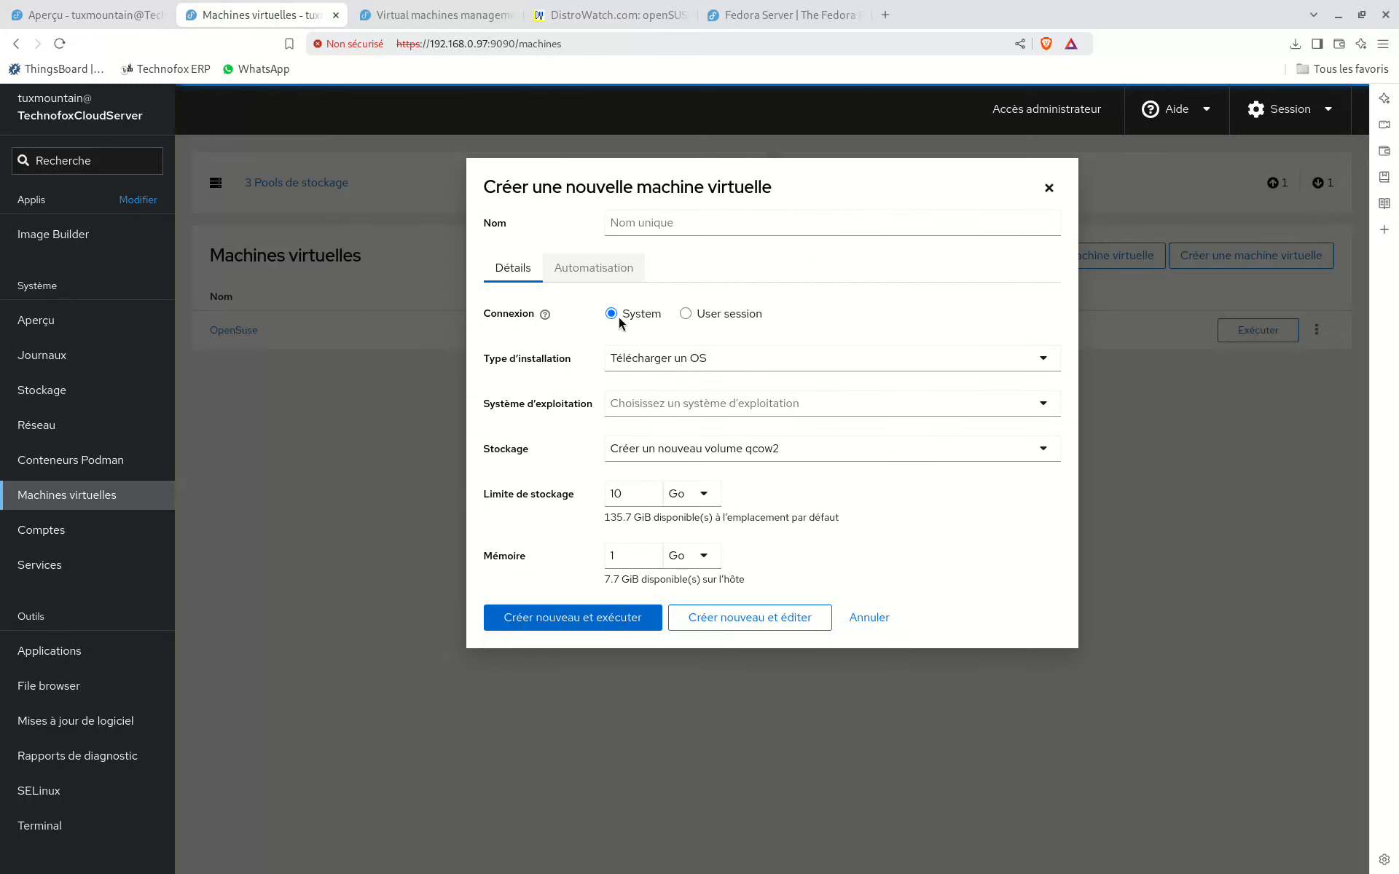
click(651, 364)
click(665, 384)
click(678, 404)
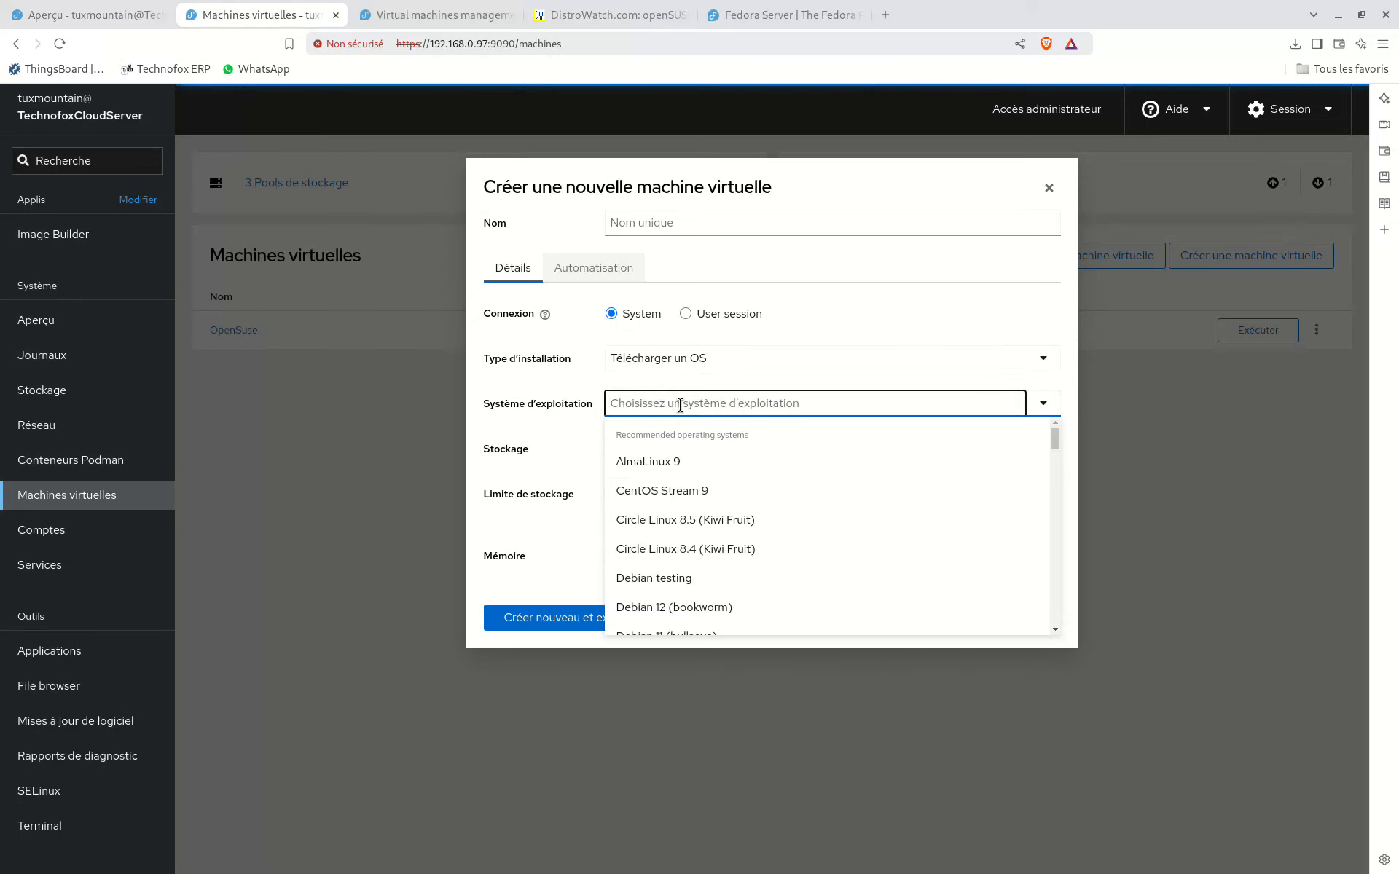
text(open)
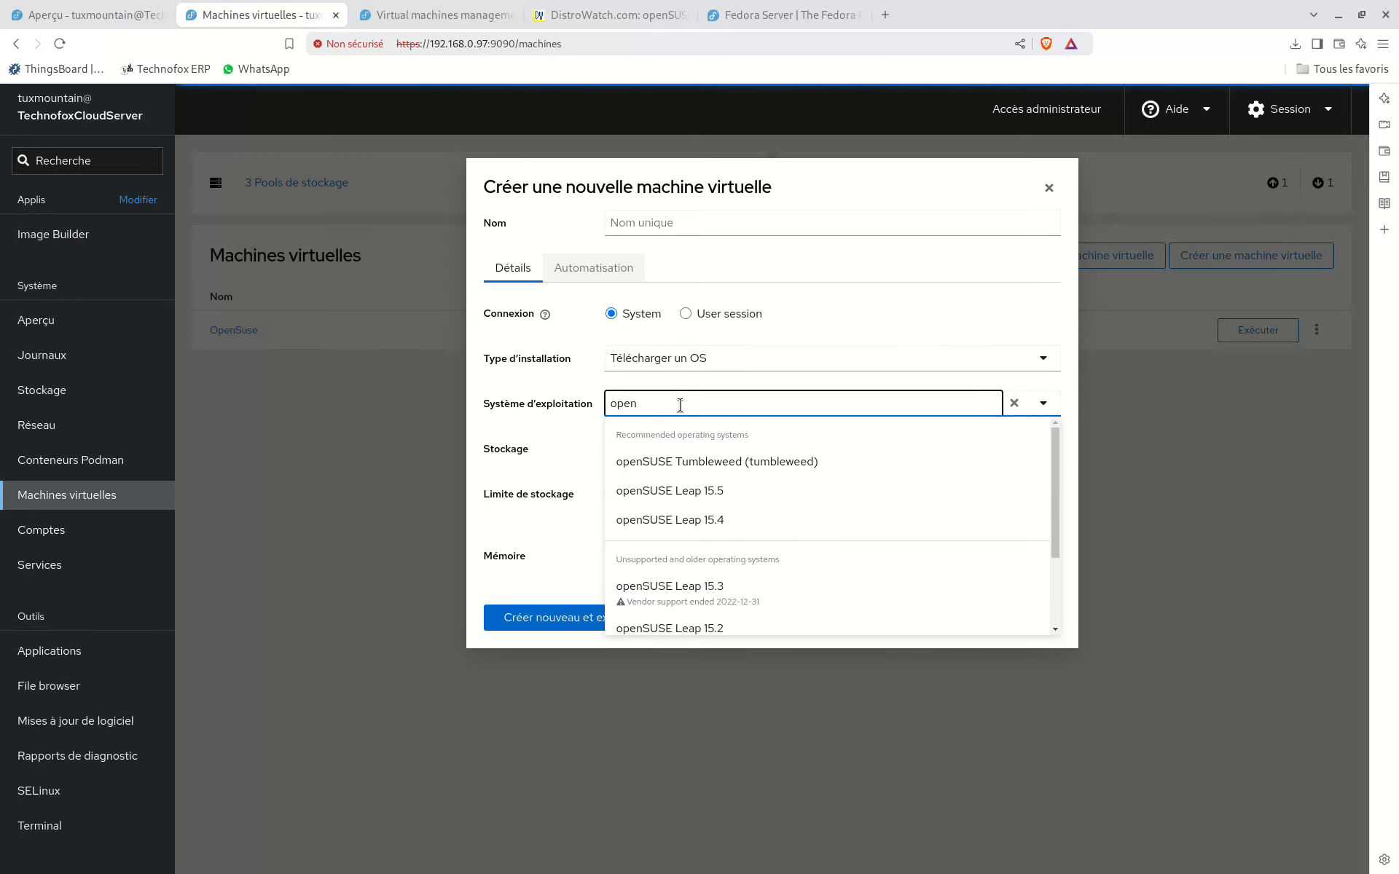
click(743, 461)
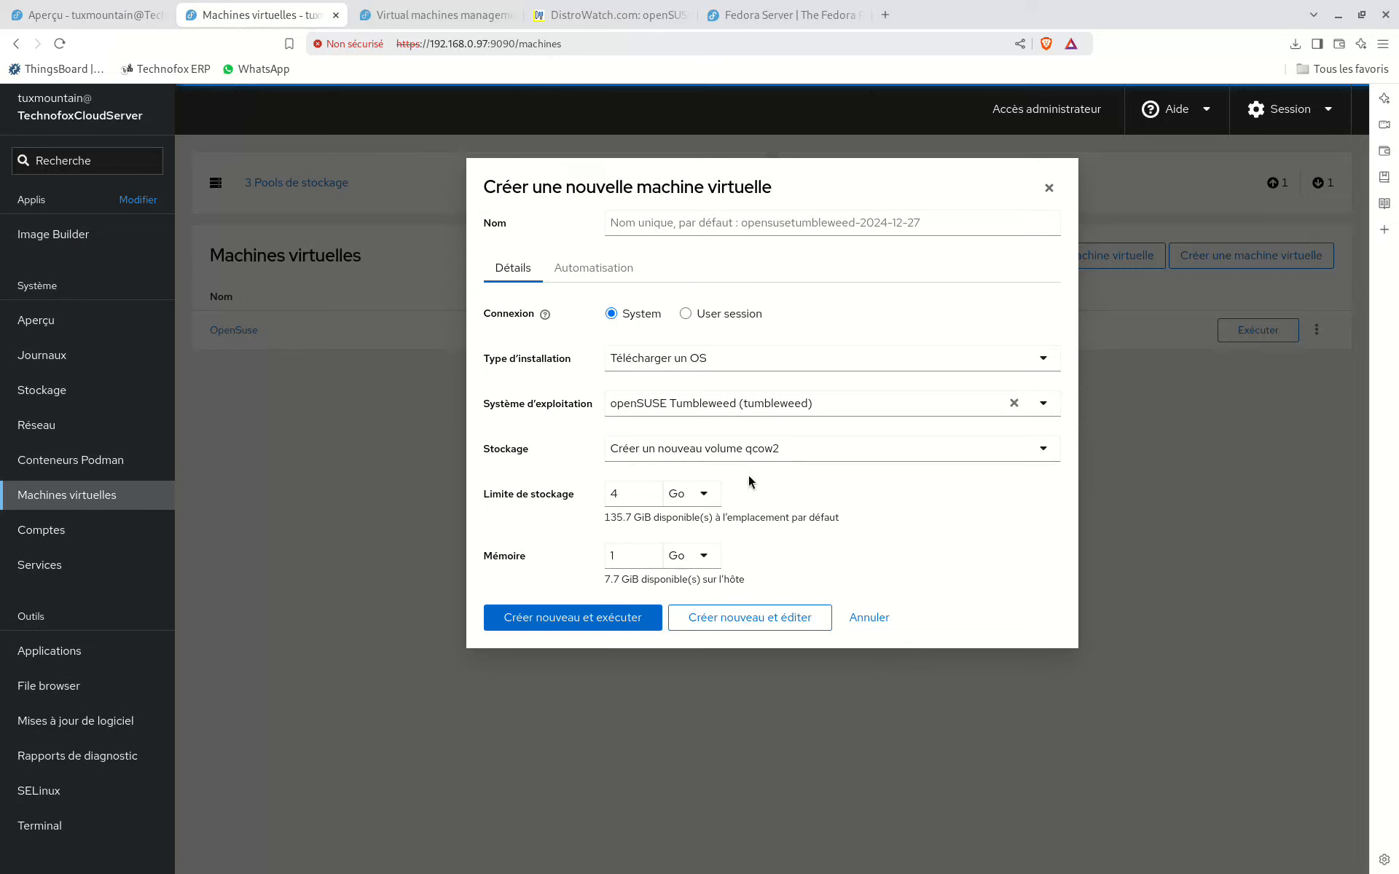
Step: Review the available installation types and search the downloadable operating systems for Fedora releases without choosing one
click(701, 404)
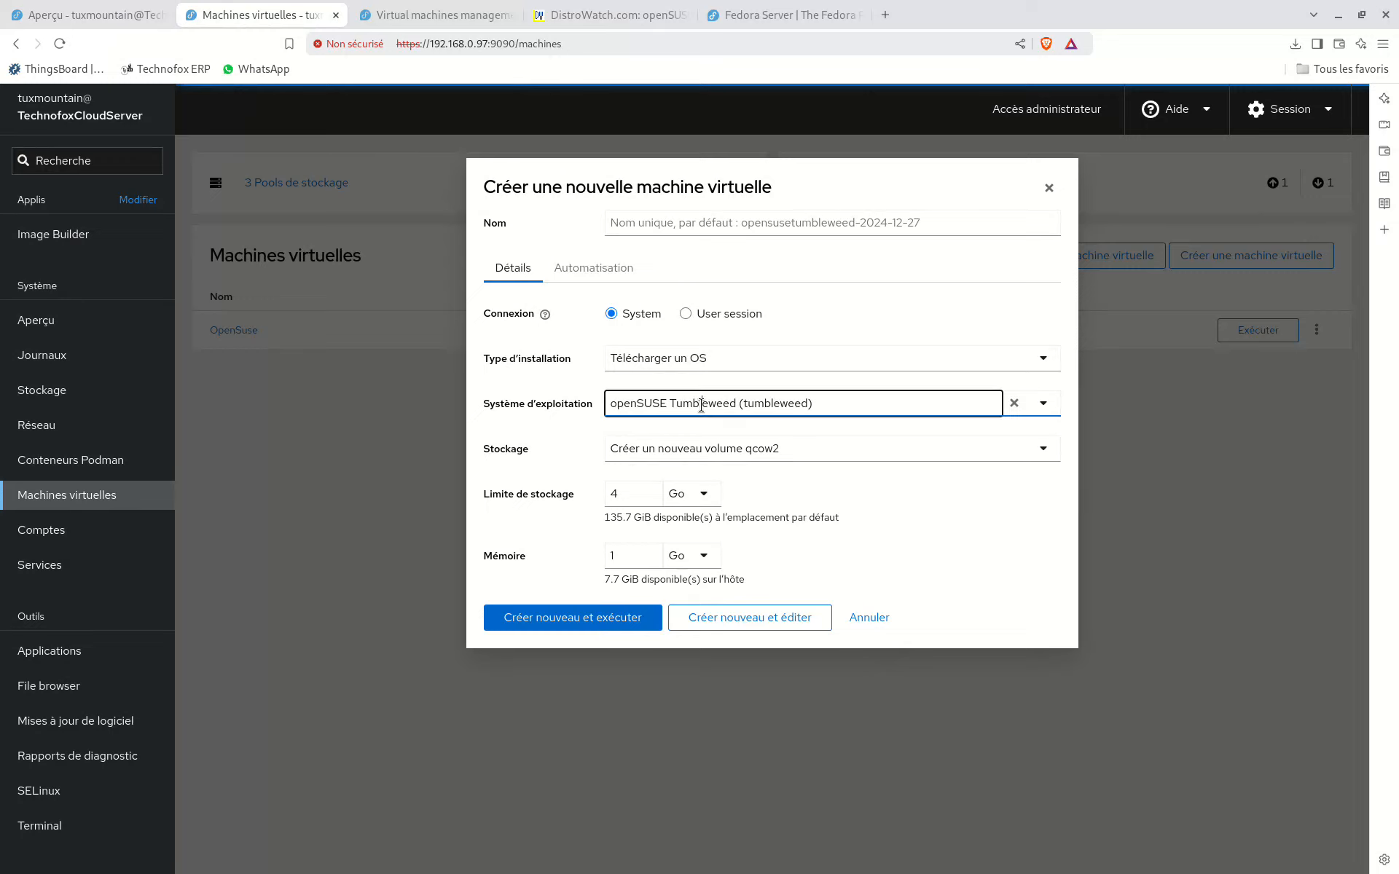
click(701, 405)
click(704, 358)
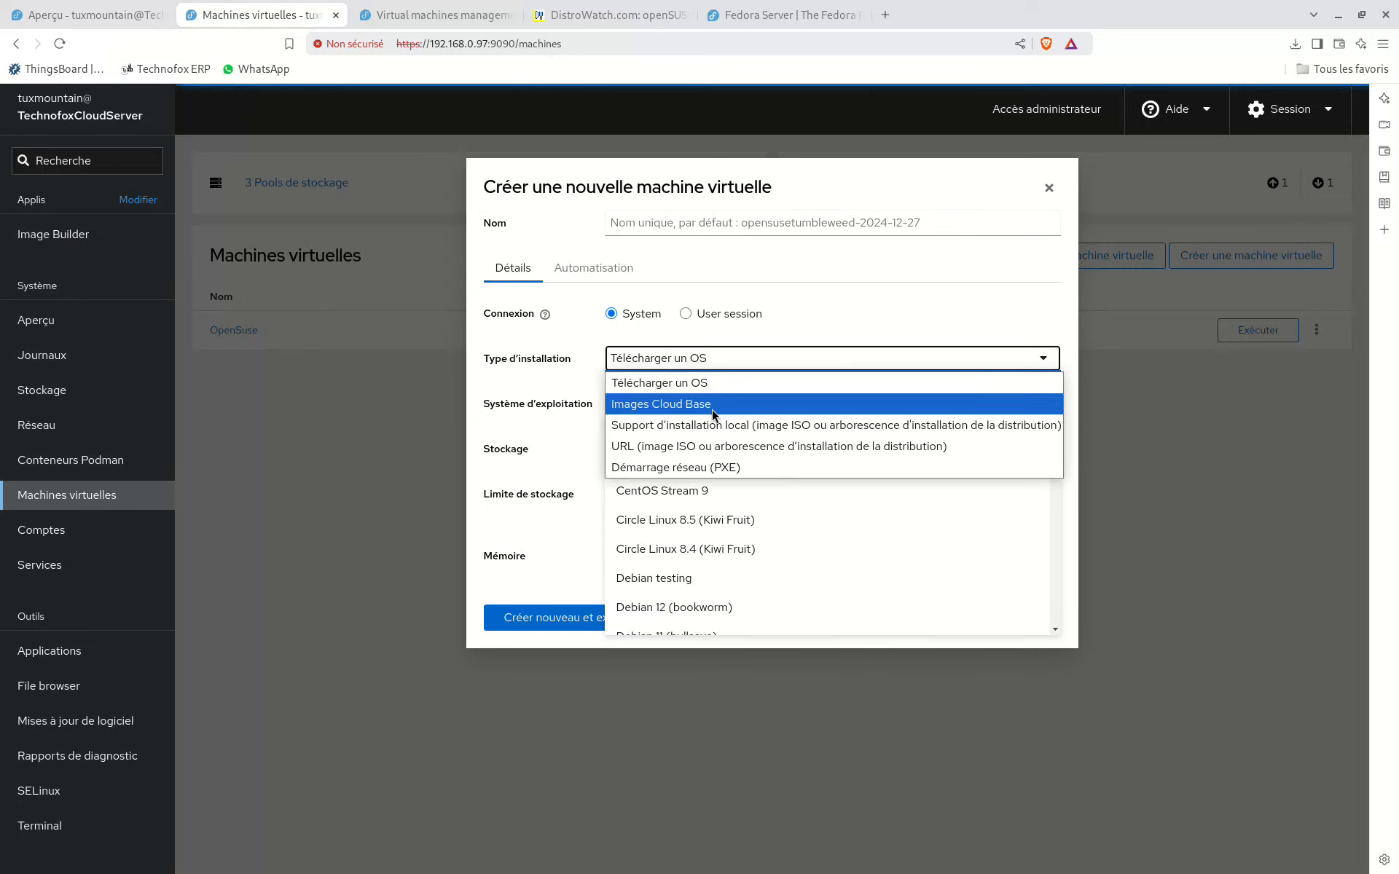
click(709, 382)
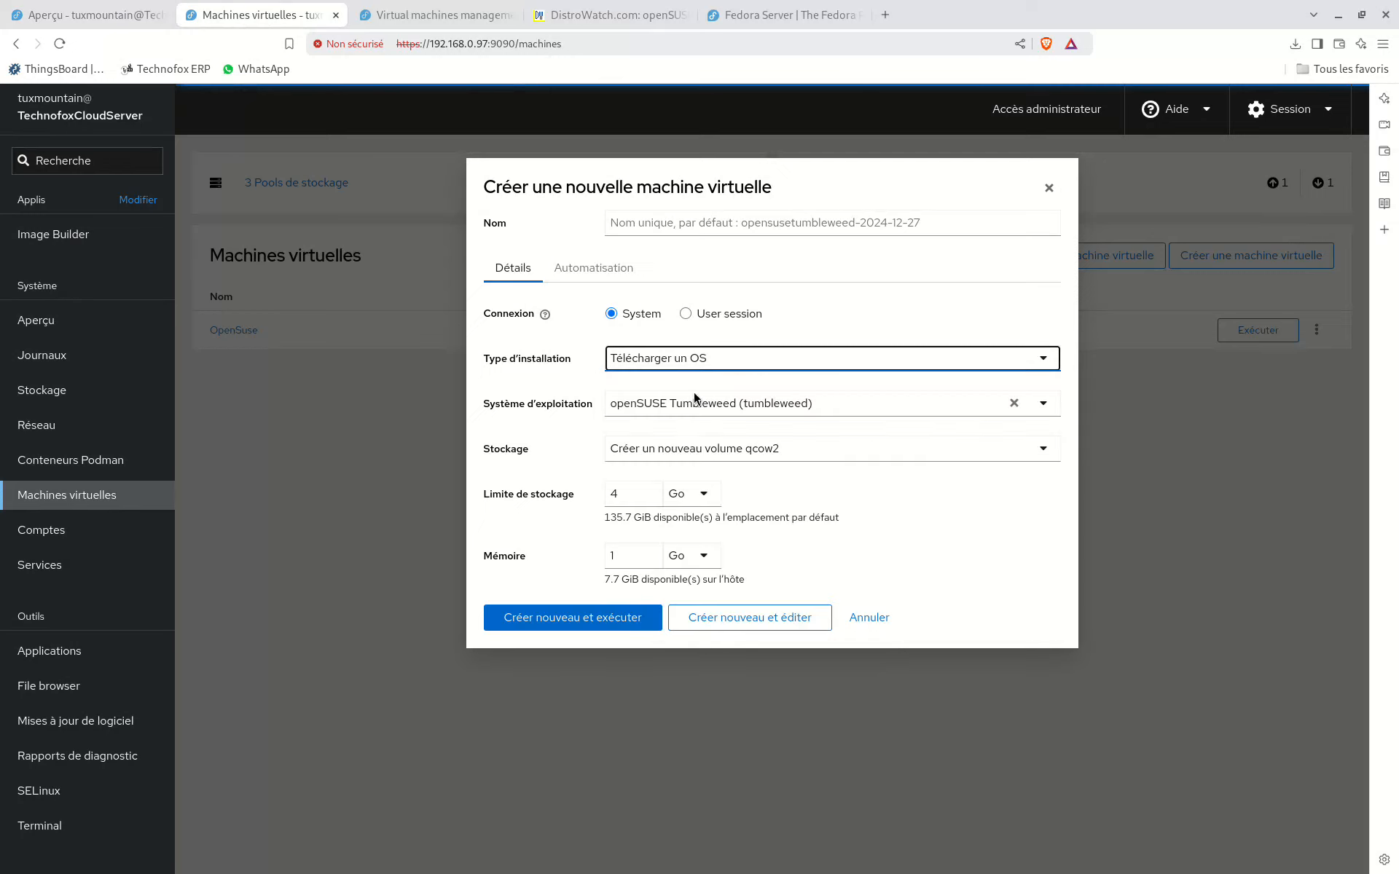
click(679, 400)
double_click(679, 400)
key(ctrl+a)
text(fed)
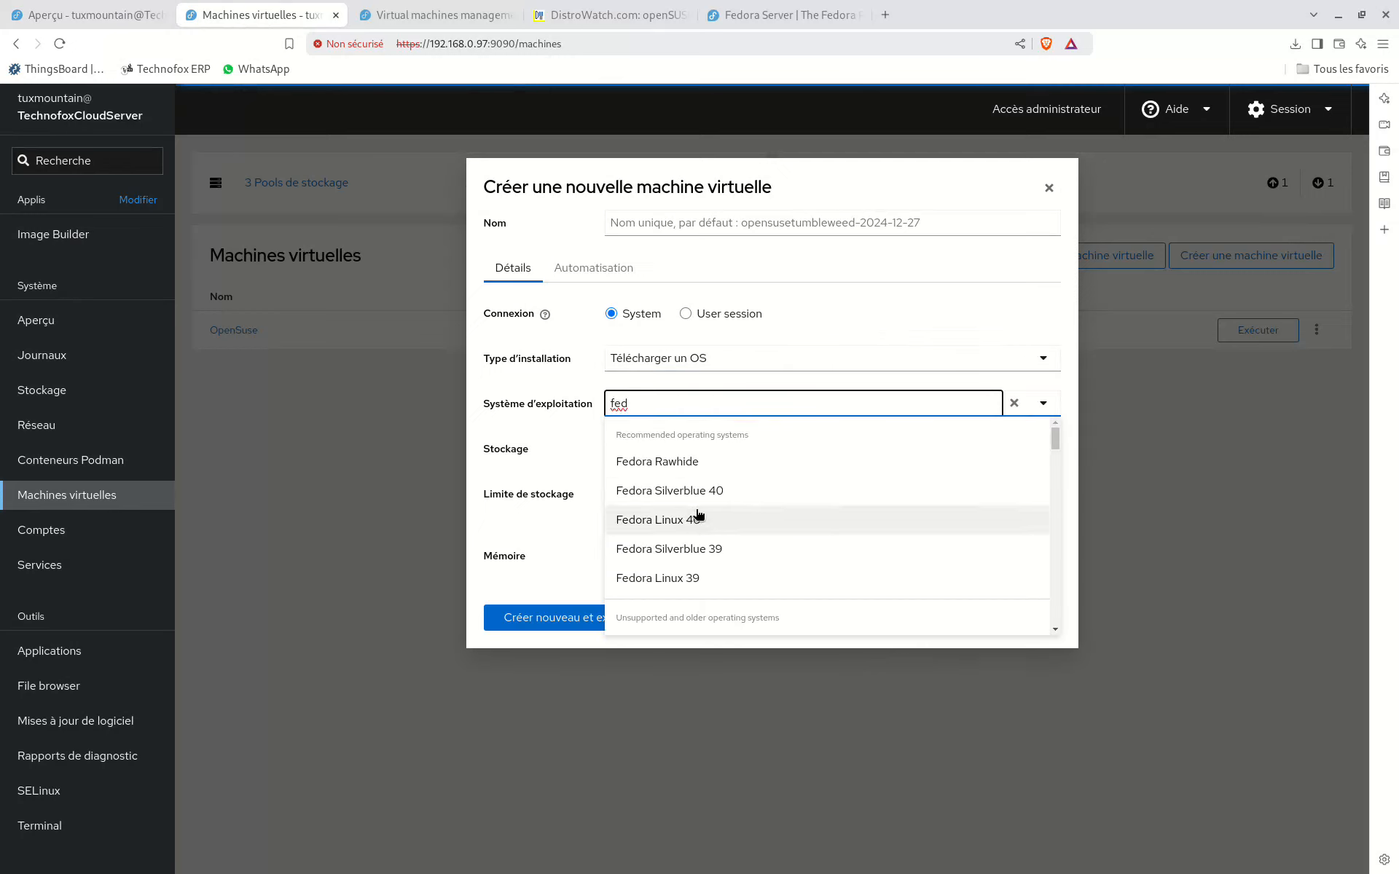
click(583, 466)
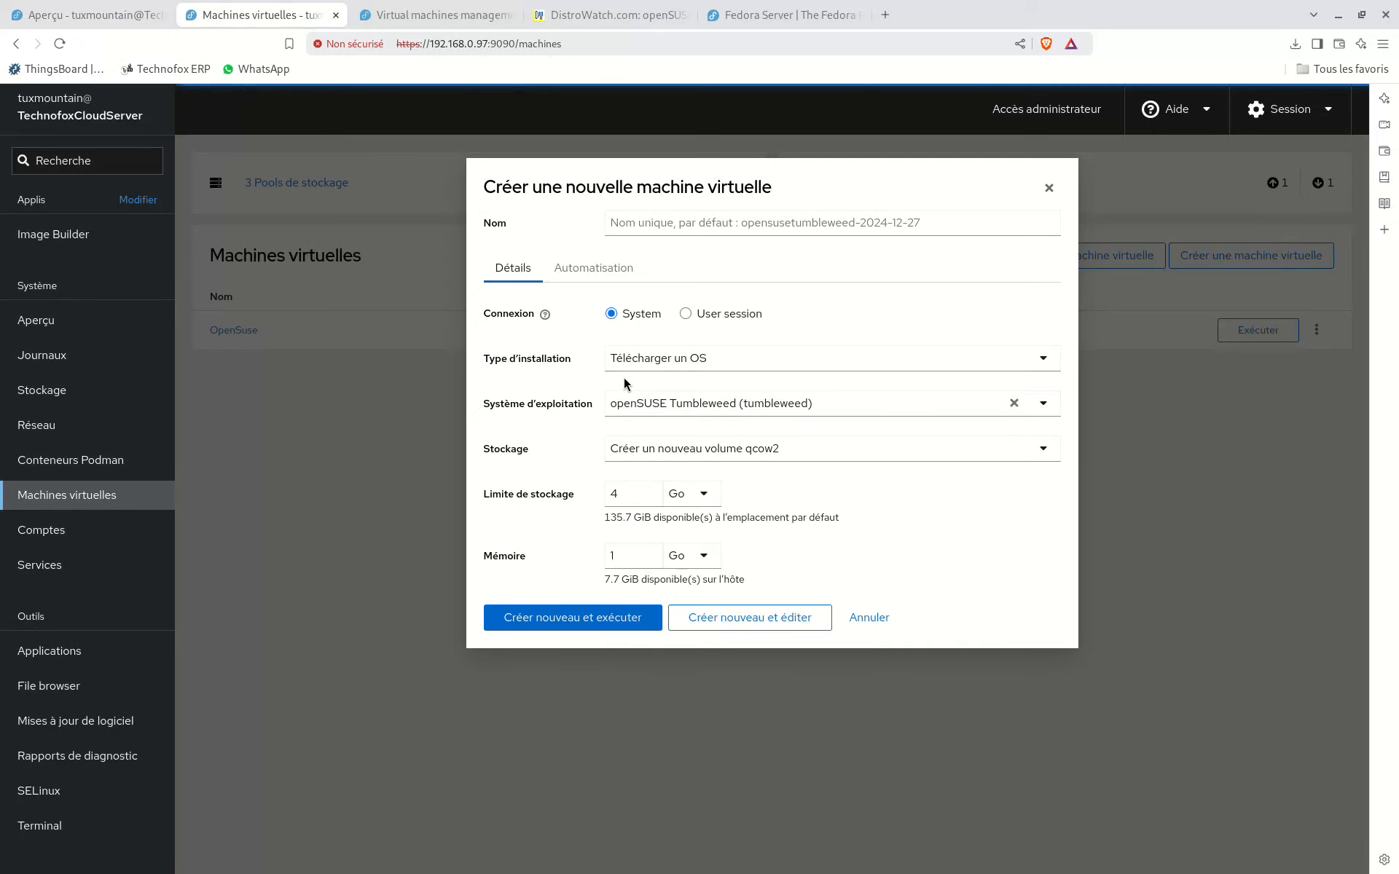
Step: Set the installation type to Support d'installation local and point the installation source to the /media/ folder
click(714, 368)
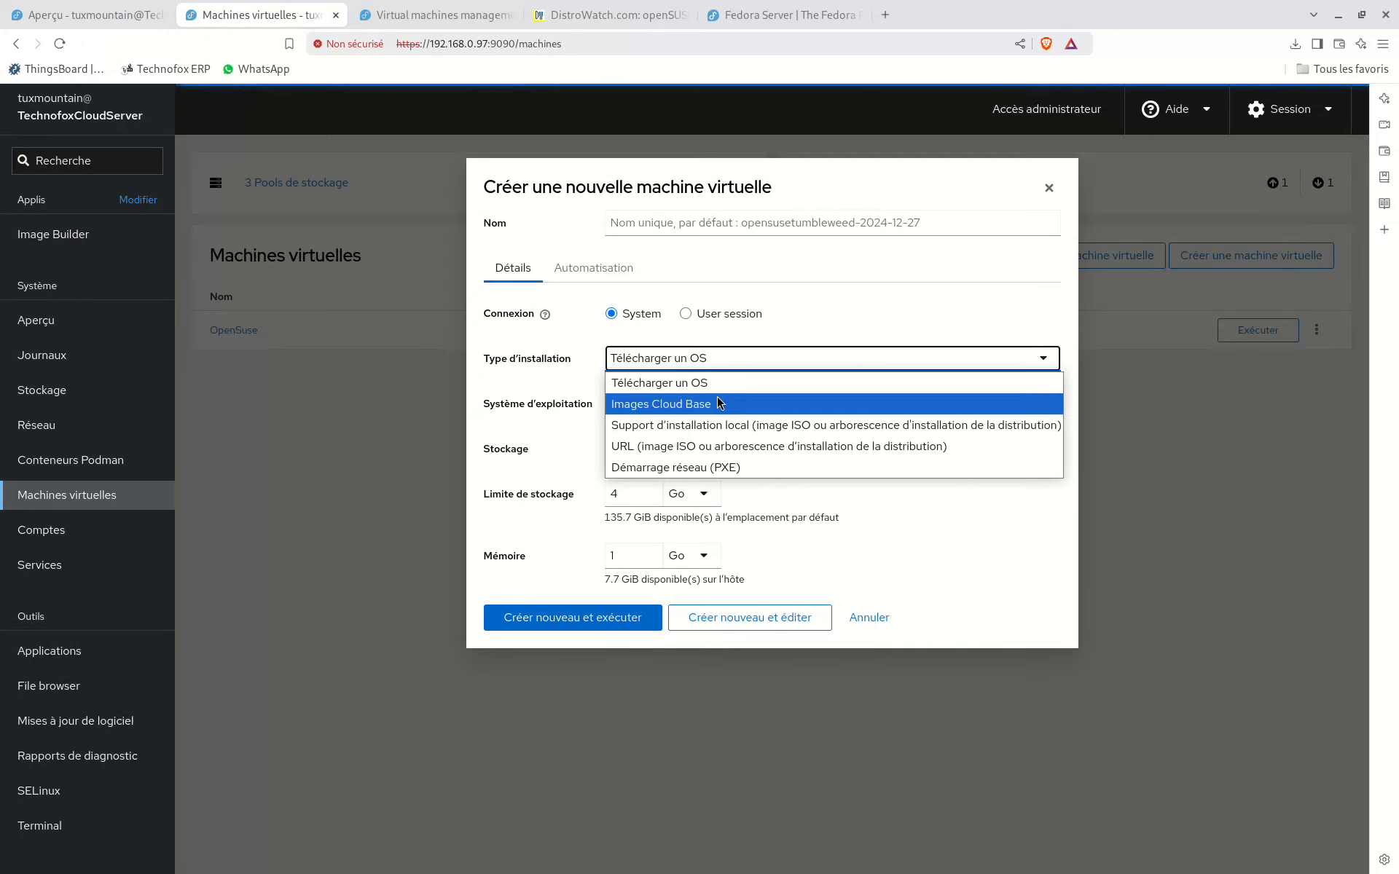
click(760, 433)
click(703, 406)
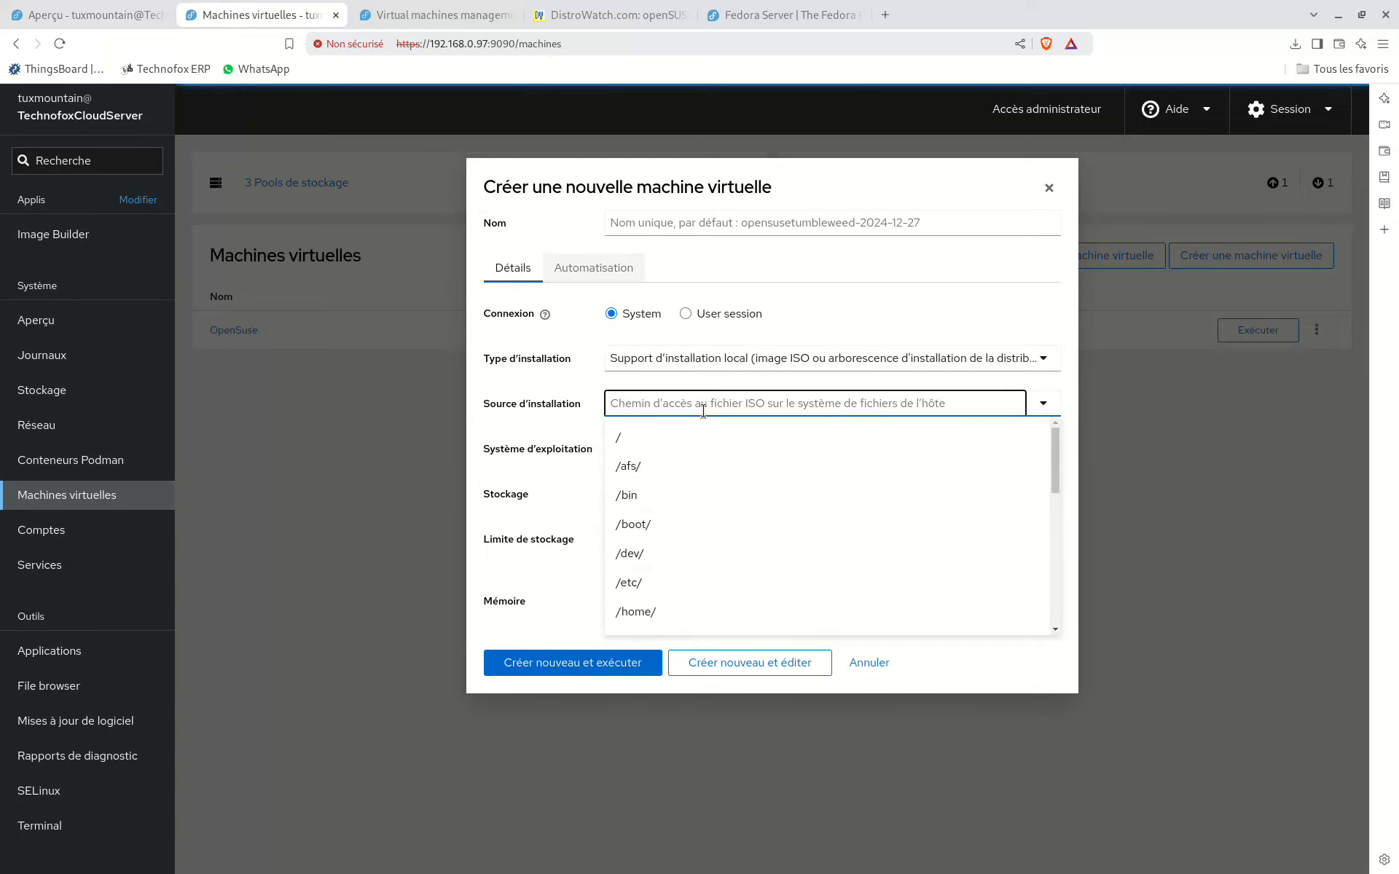
text(/med)
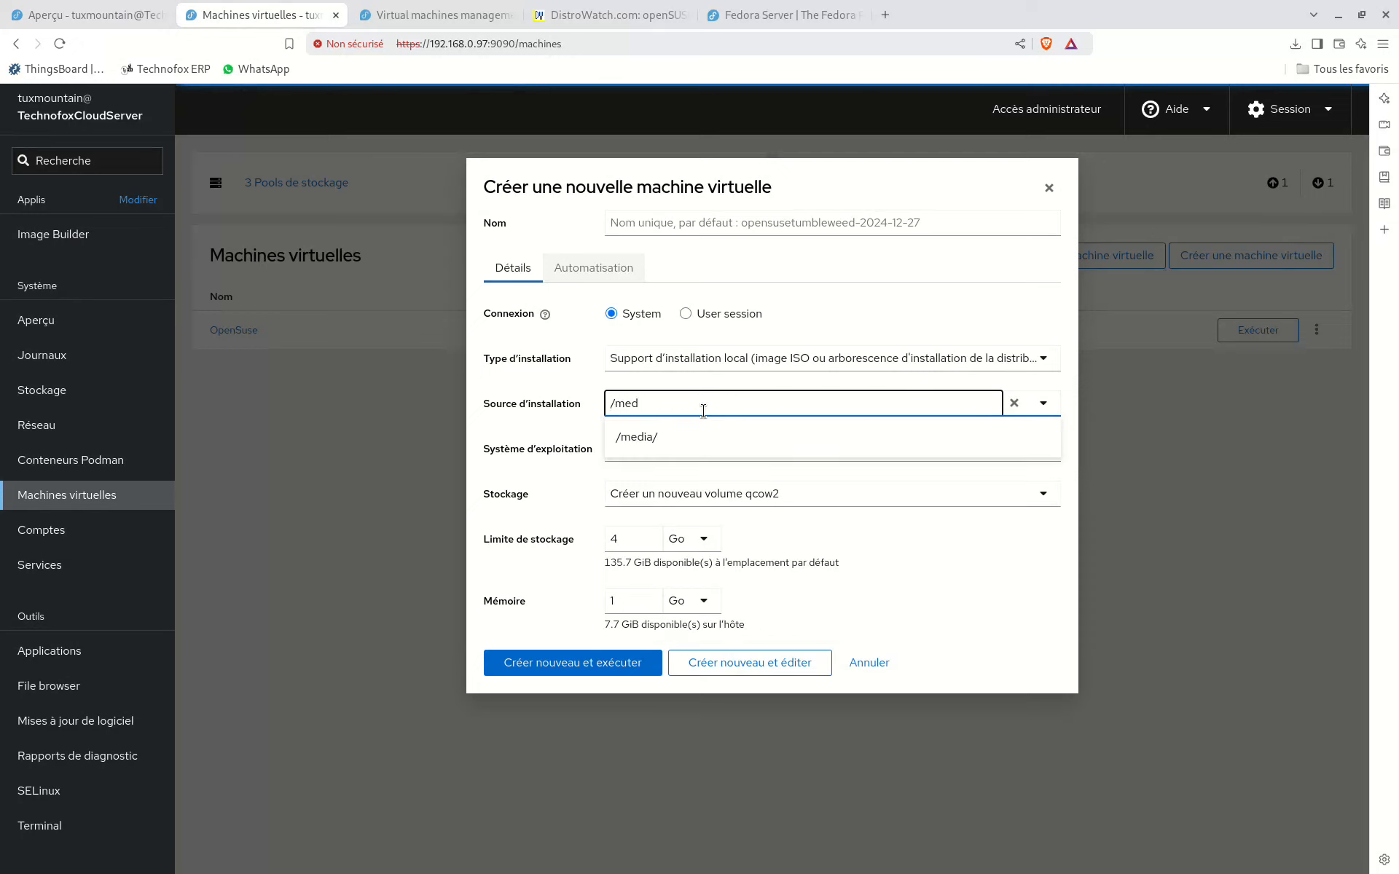
click(702, 430)
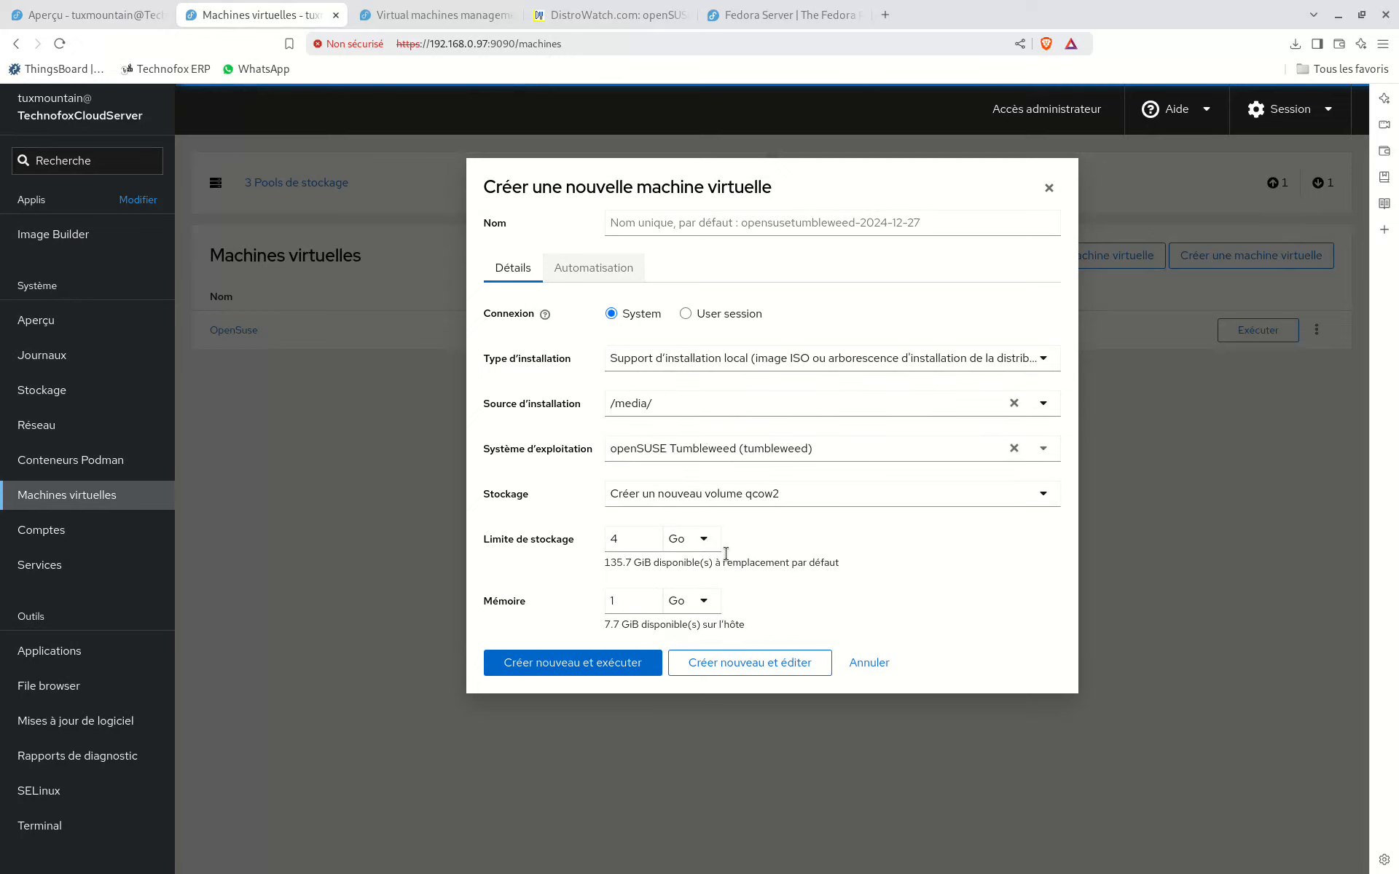
Step: Name the new machine FedoraServer and choose /media/Fedora-Server-netinst-x86_64-41-1.4.iso as its installation source
click(809, 227)
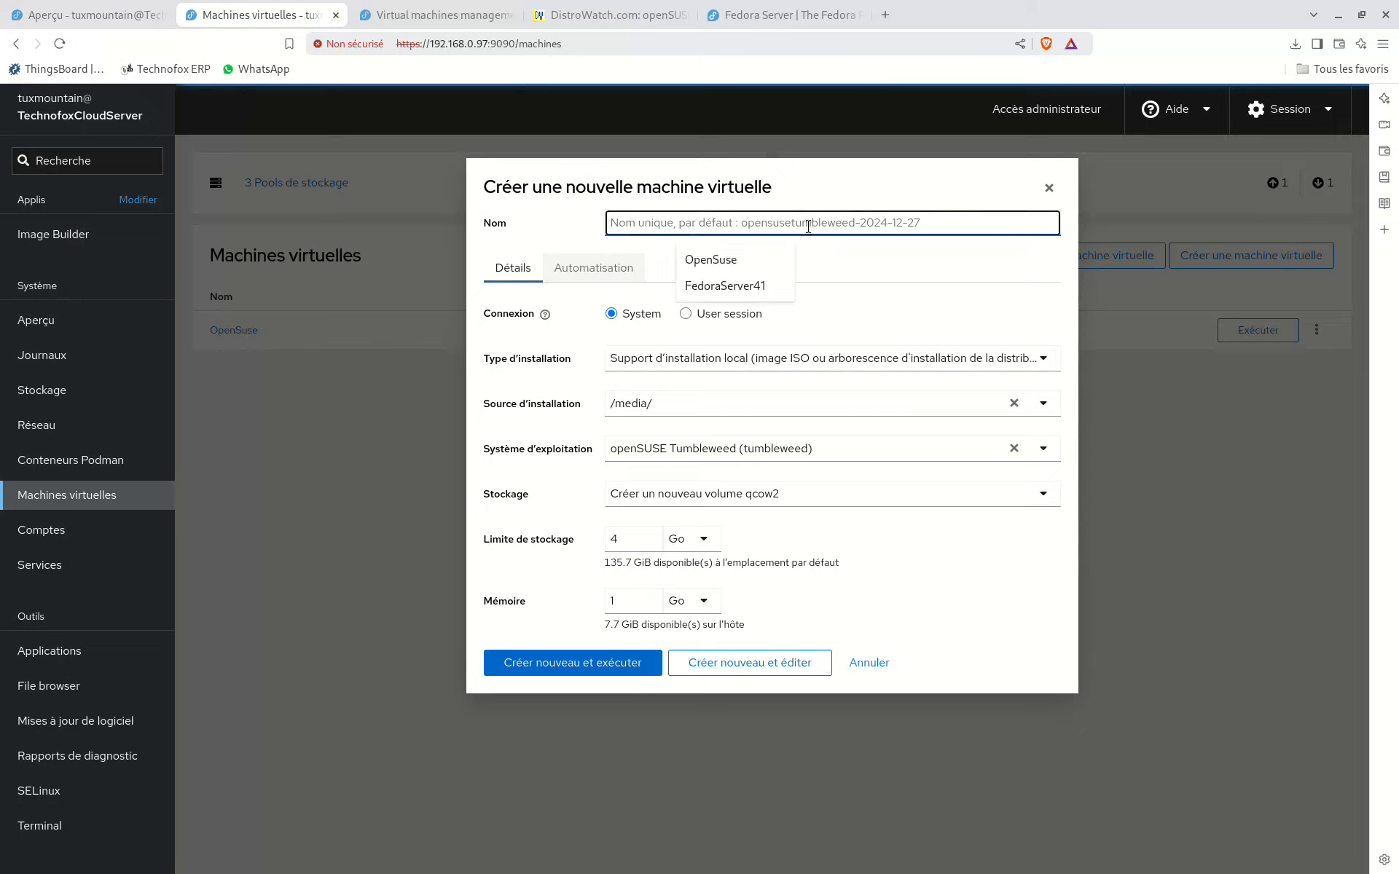
click(776, 286)
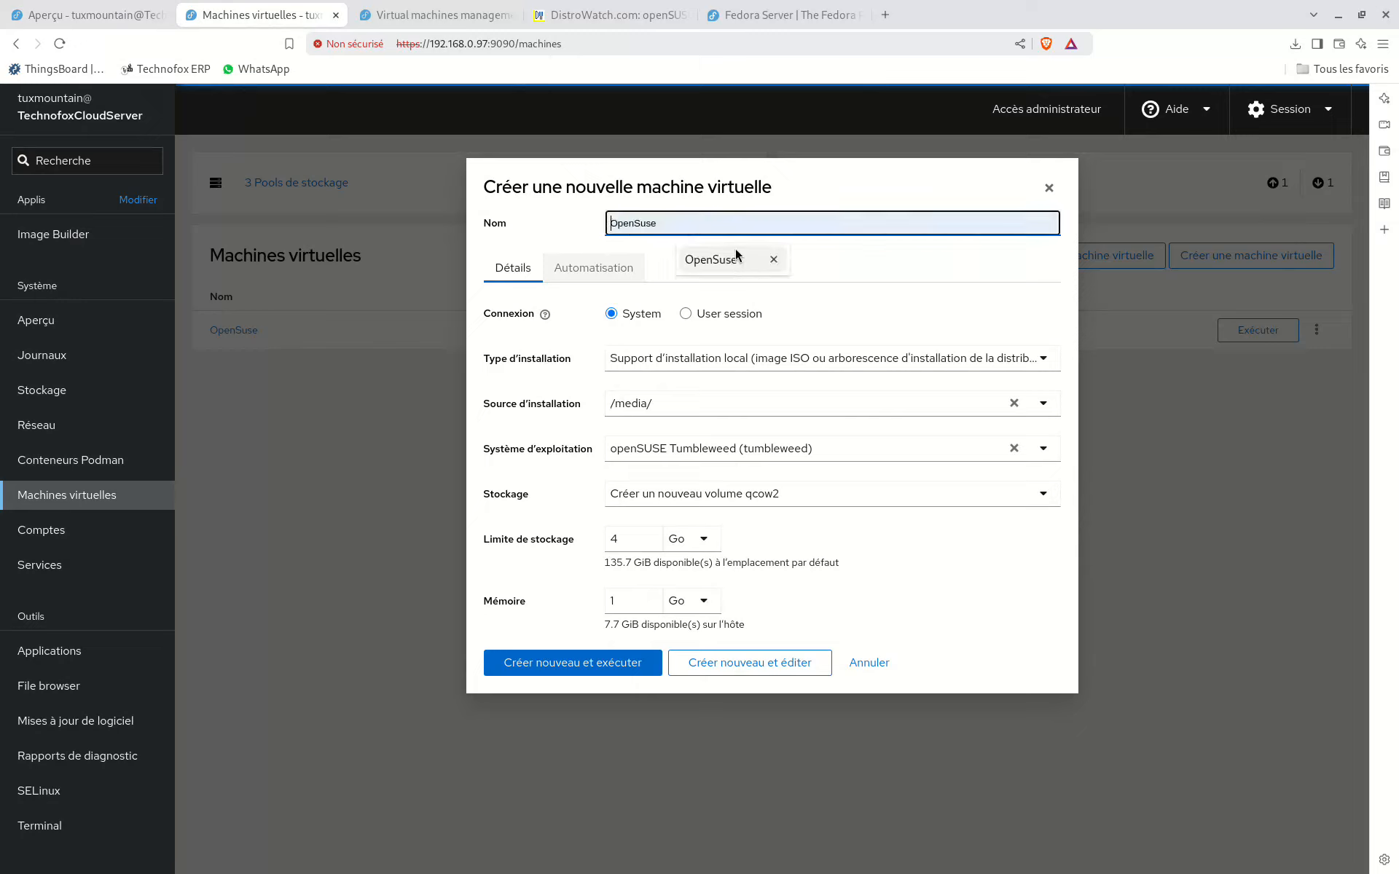
text(FedoraServer)
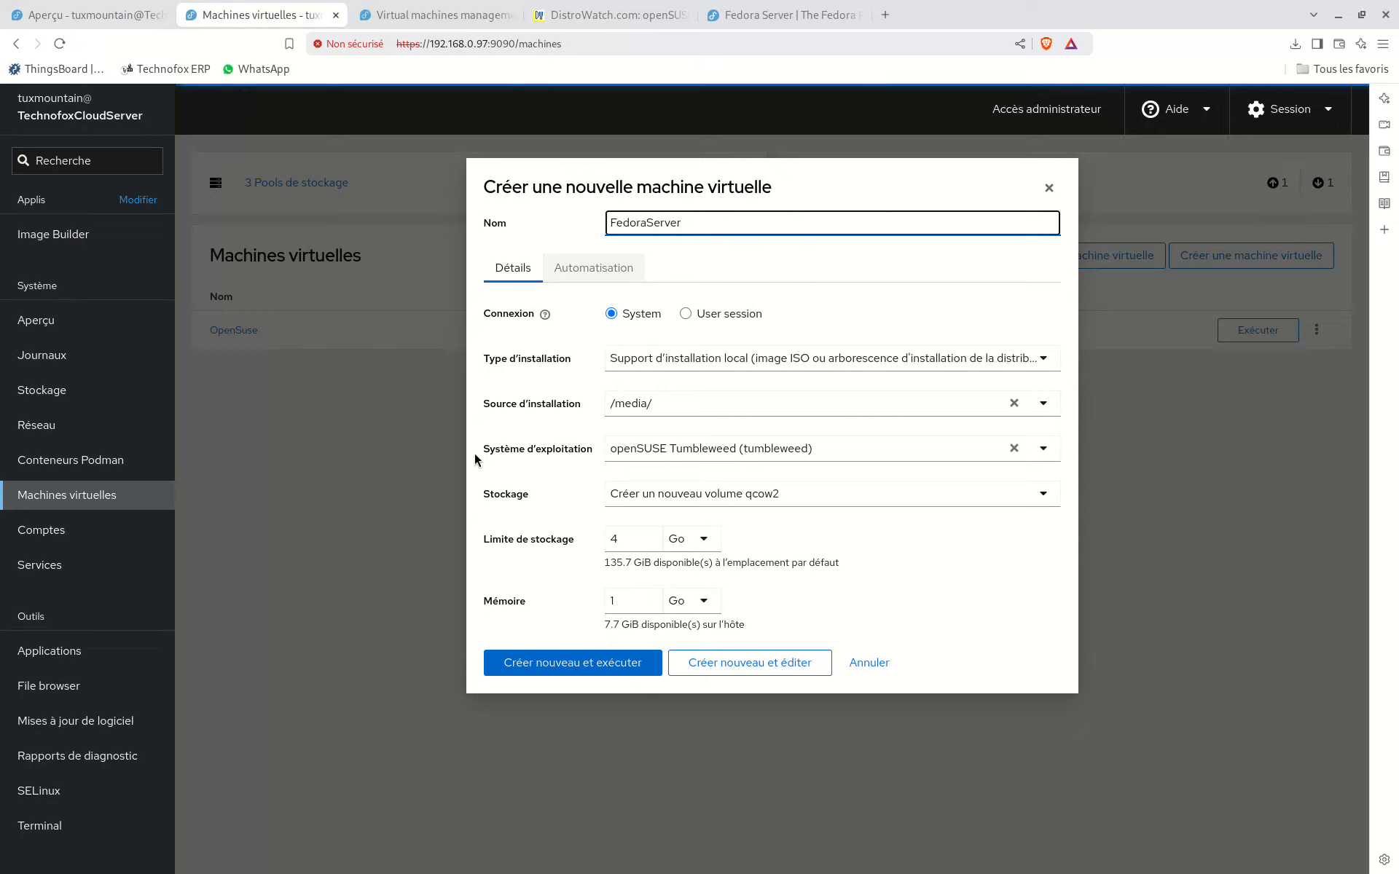
click(751, 403)
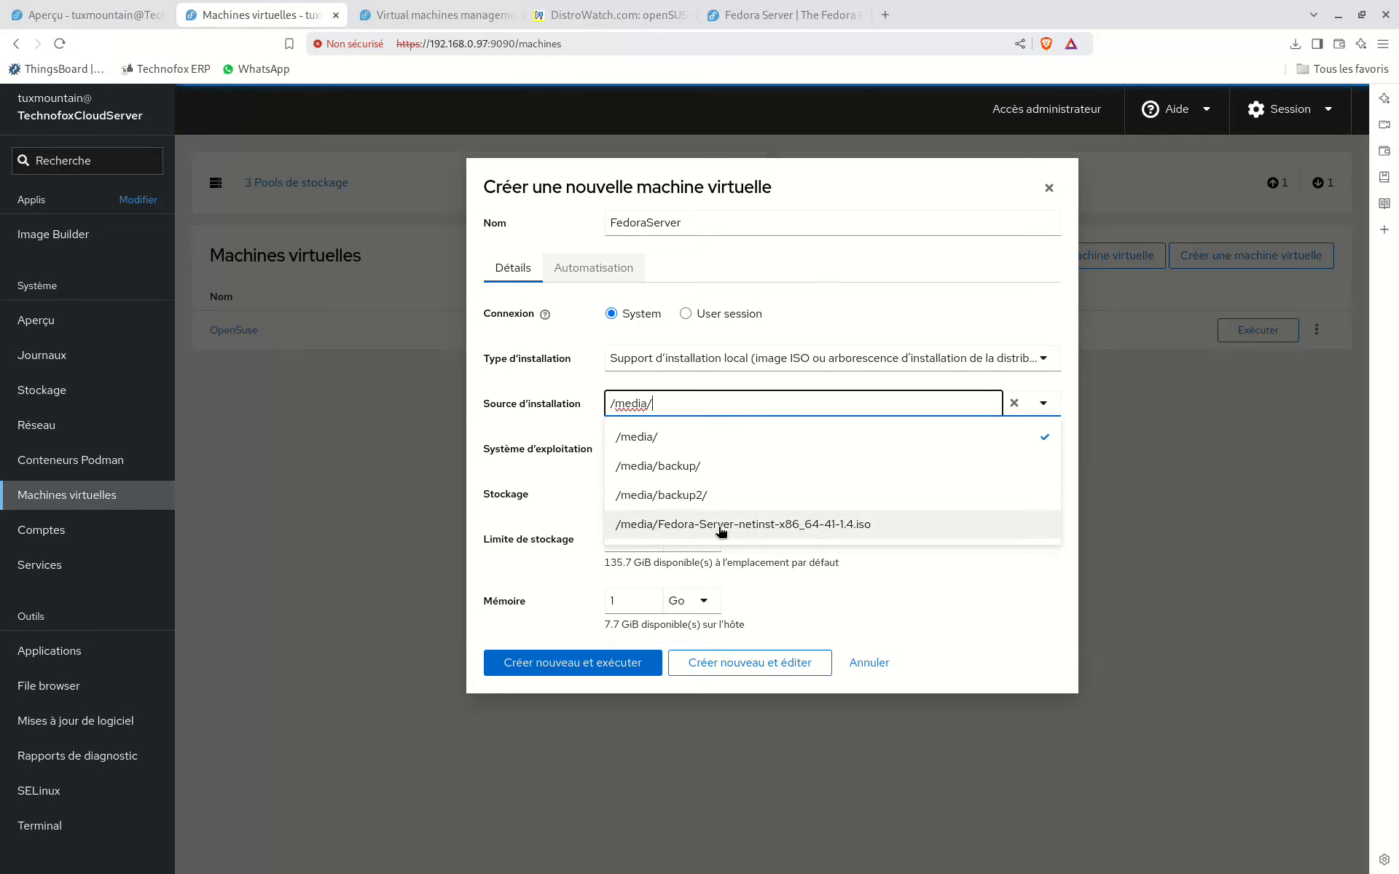
click(774, 531)
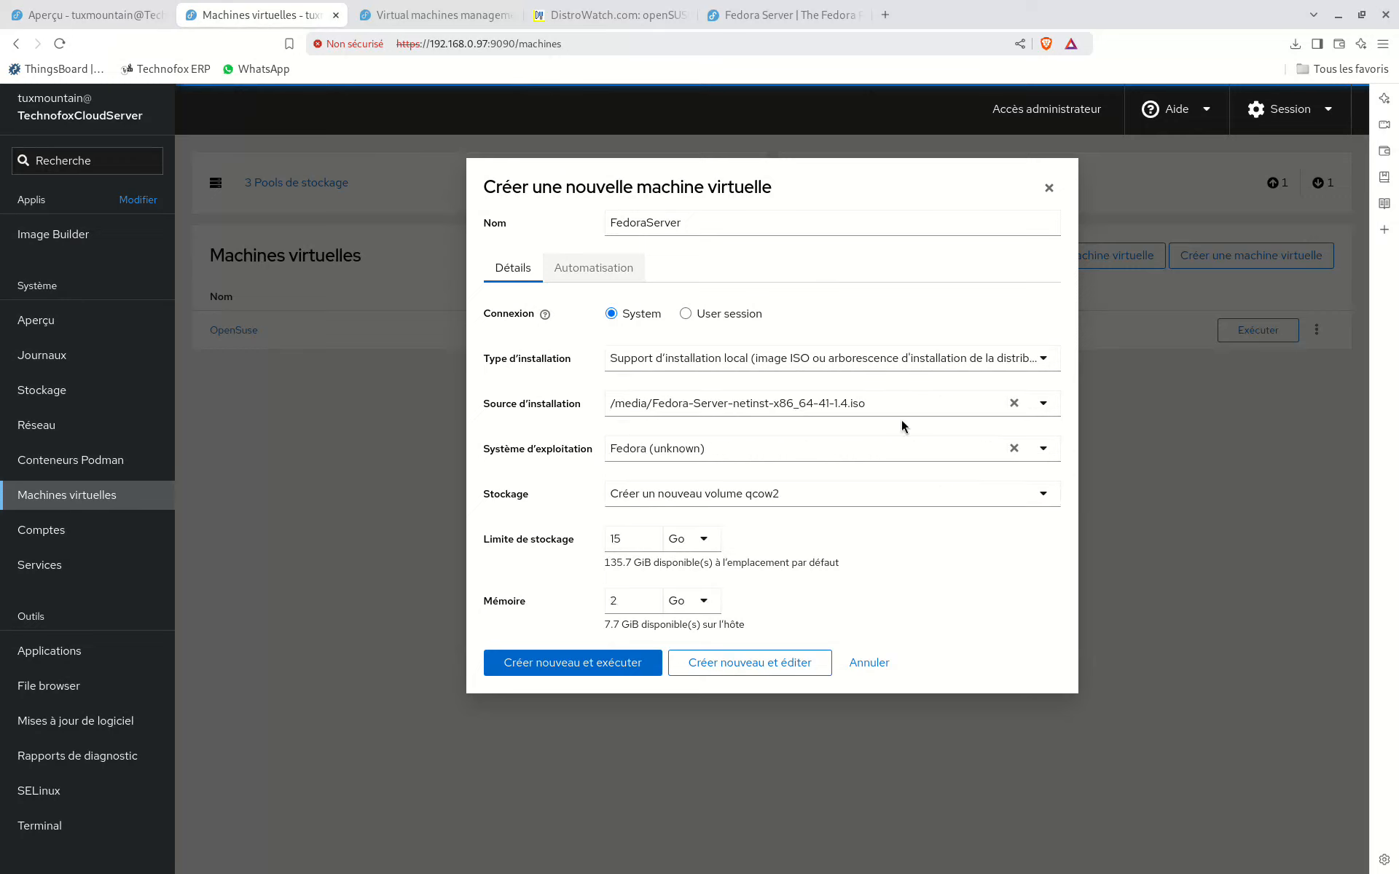
Step: Switch to the Fedora Server download page and copy the link address of the x86_64 Fedora Server 41 DVD ISO
click(731, 24)
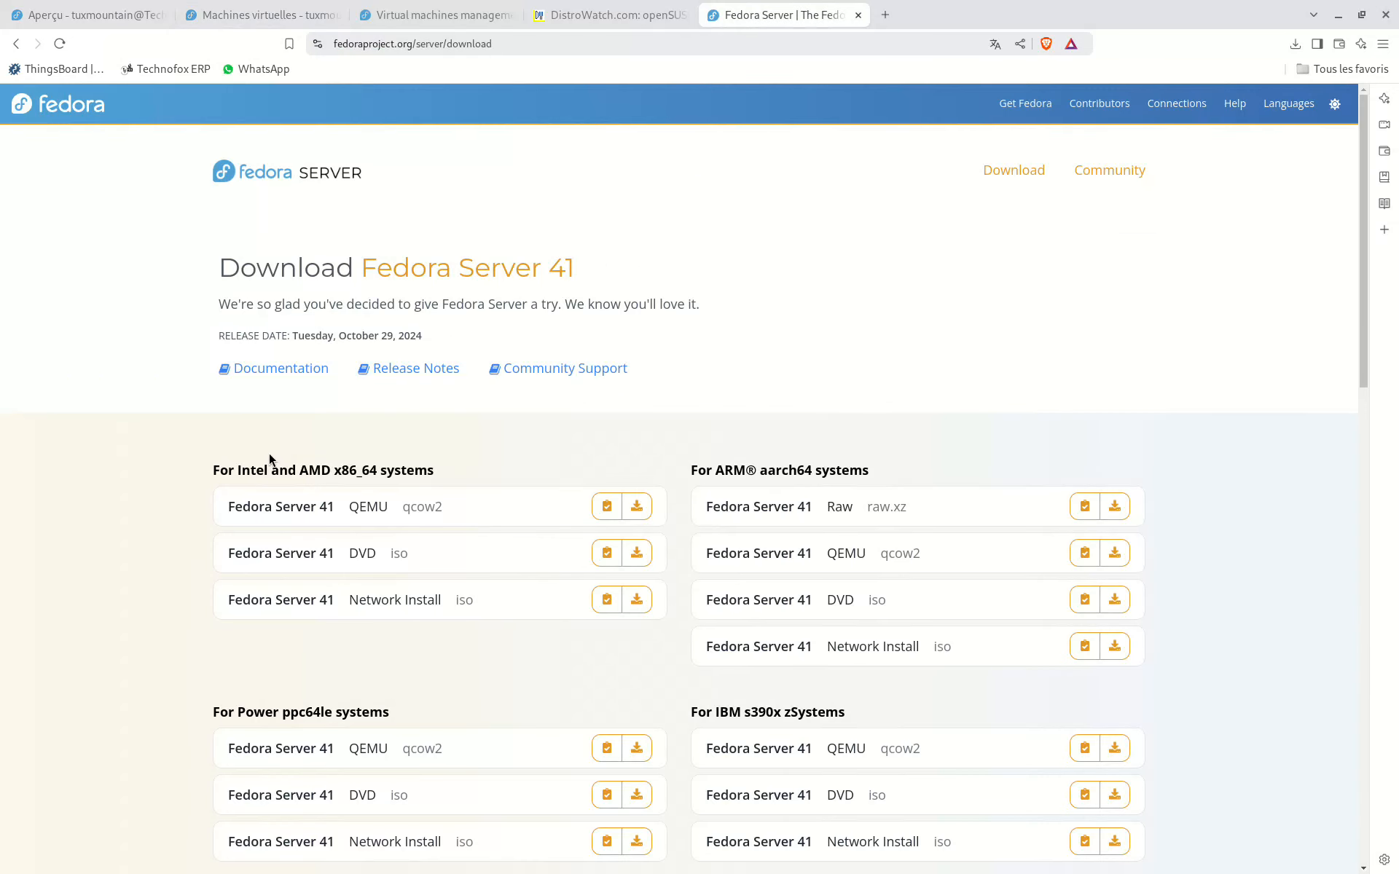
right_click(641, 558)
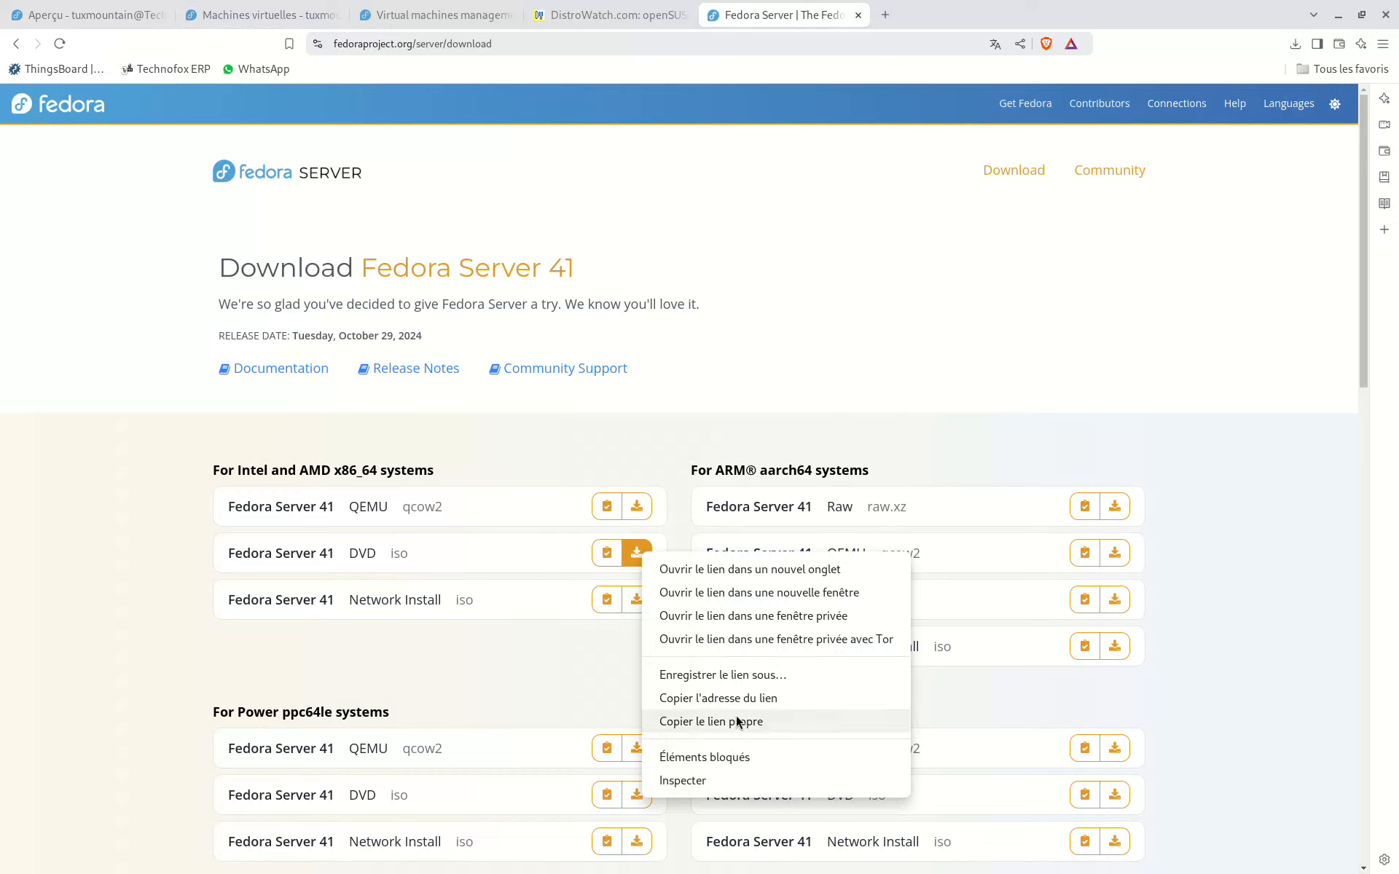
click(746, 700)
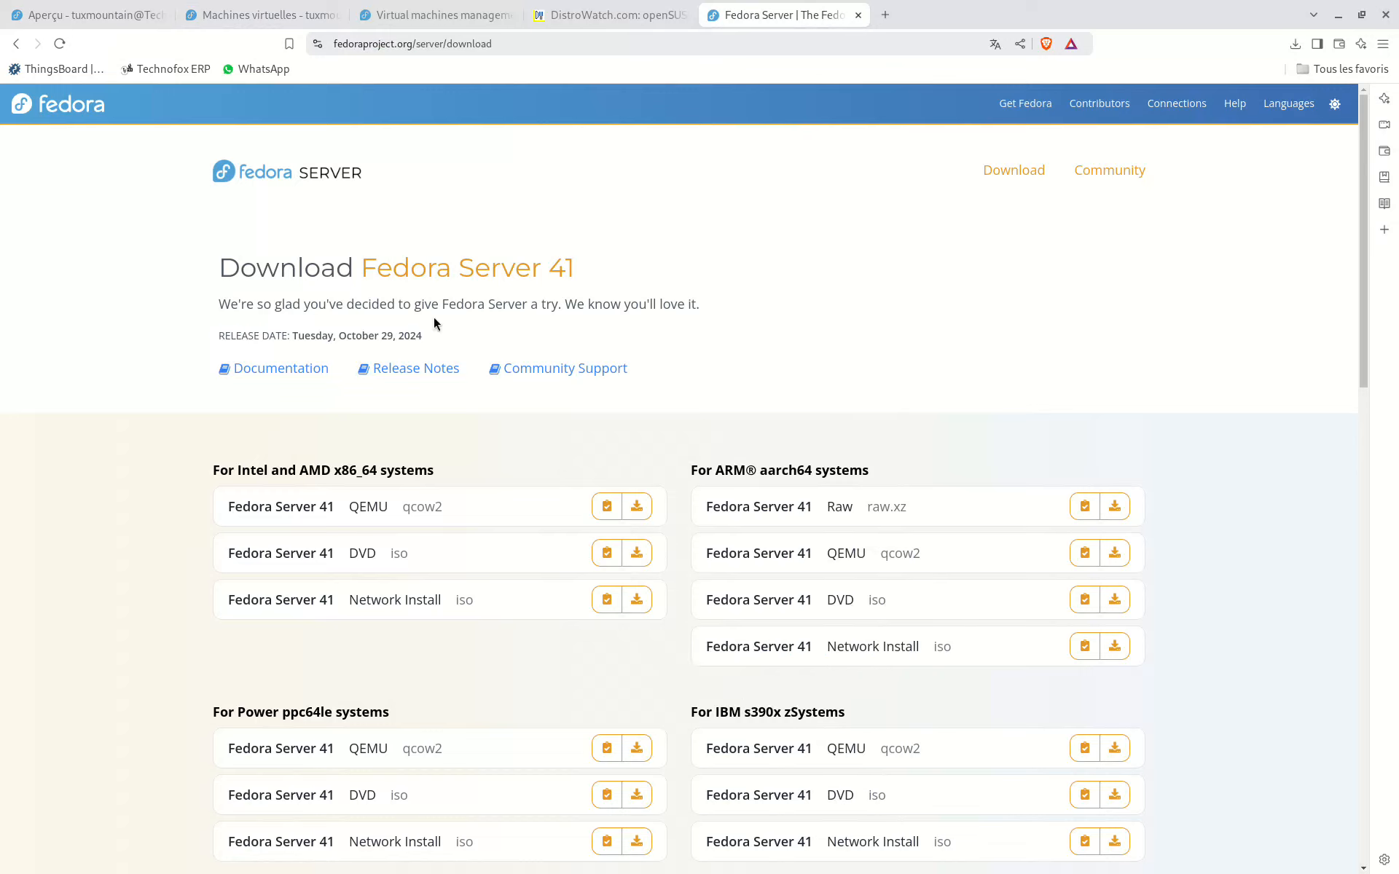
Step: Check the open Cockpit pages and close the duplicate standalone Virtual machines management page
click(63, 25)
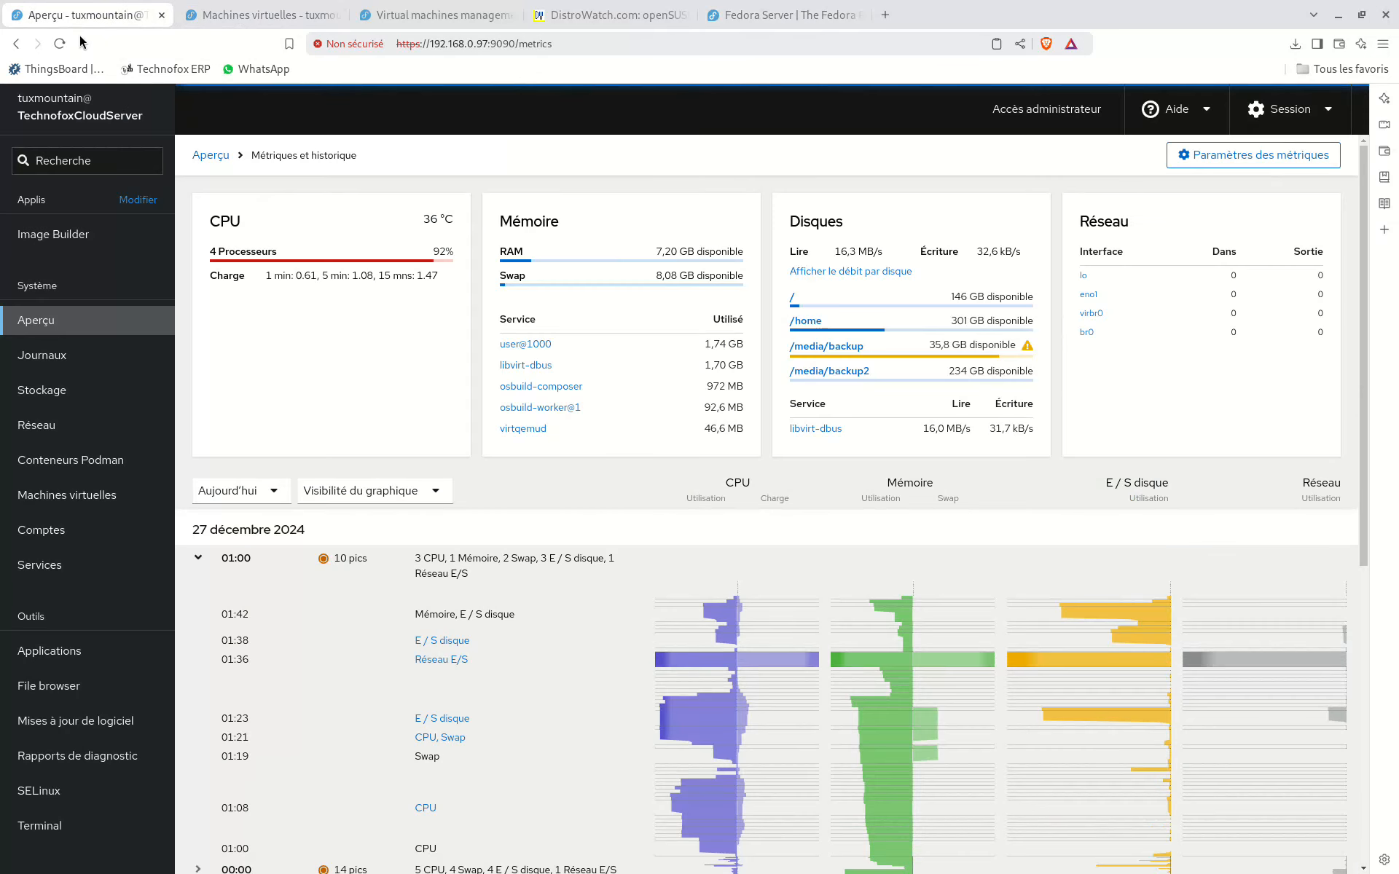
click(262, 16)
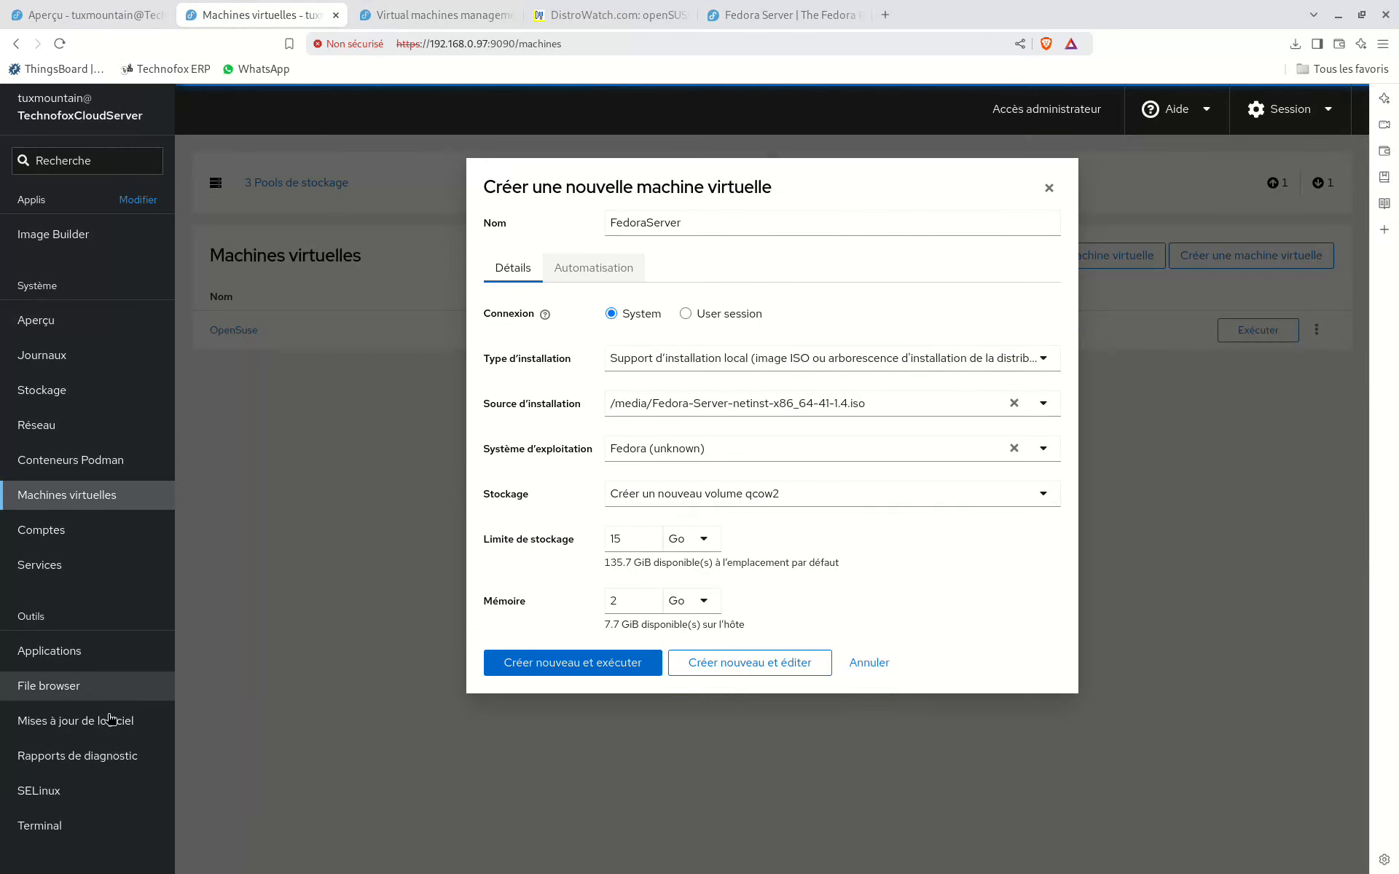
click(411, 17)
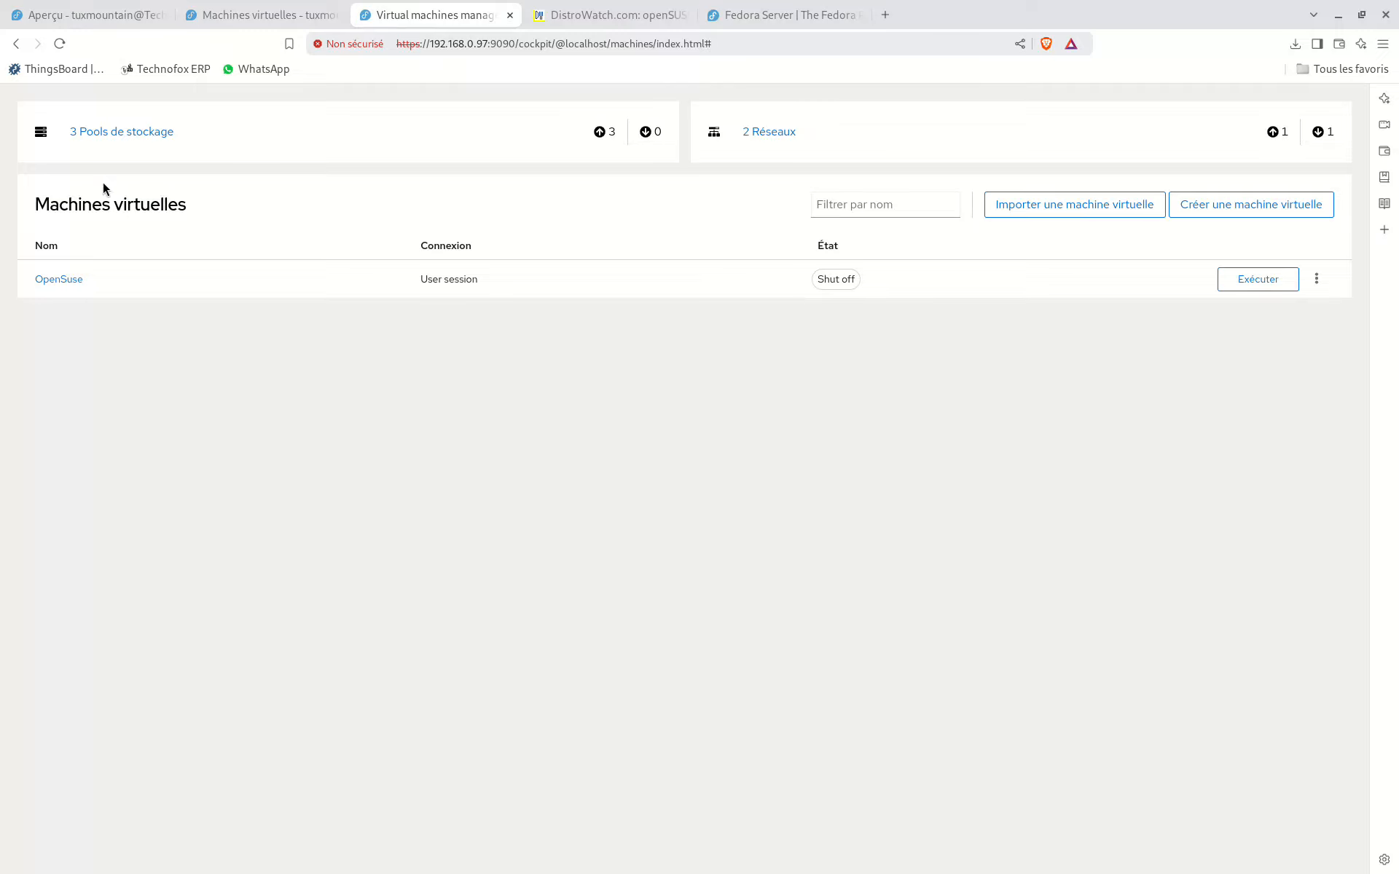
click(16, 43)
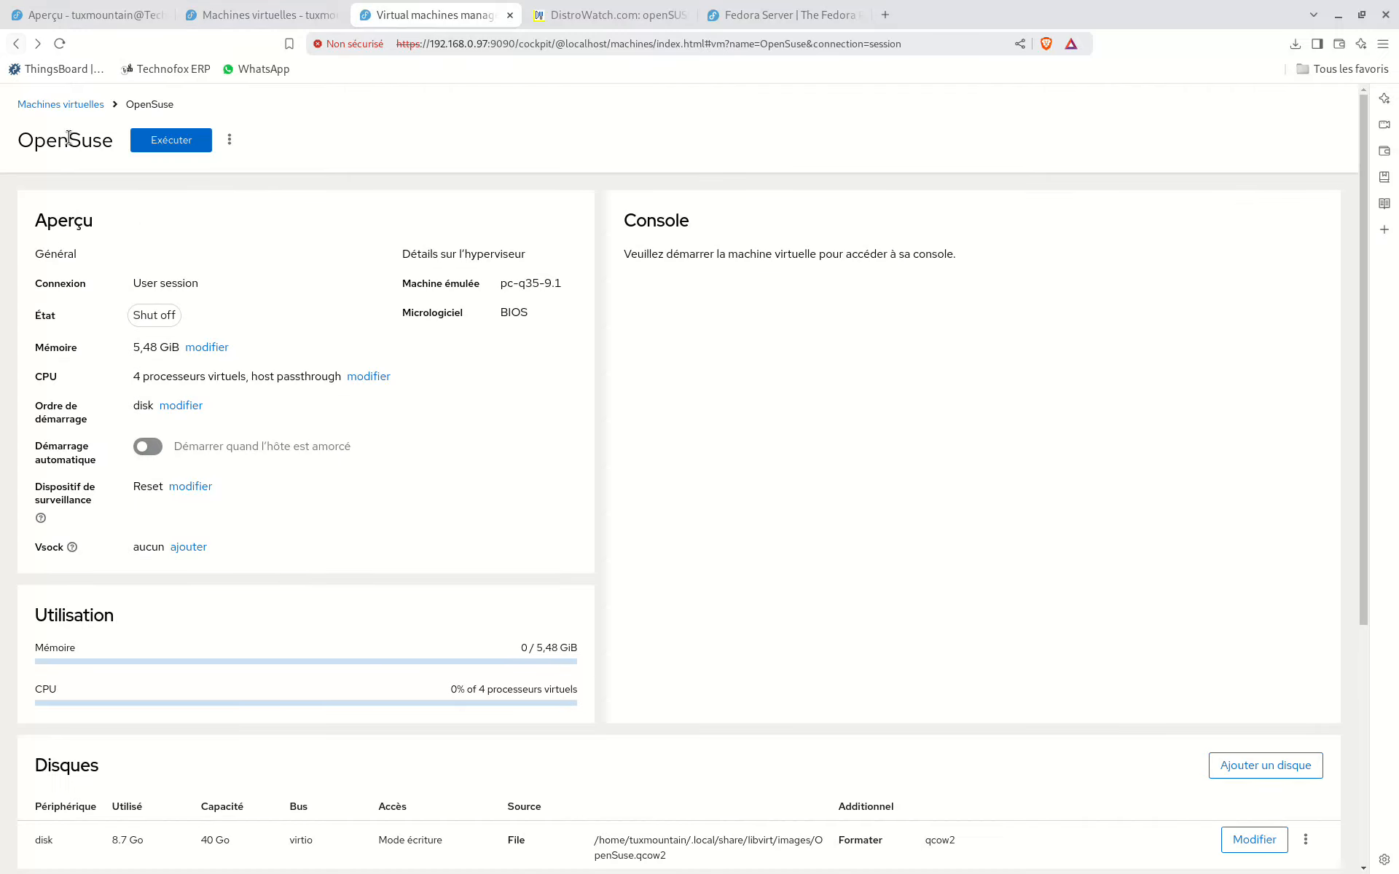
click(54, 104)
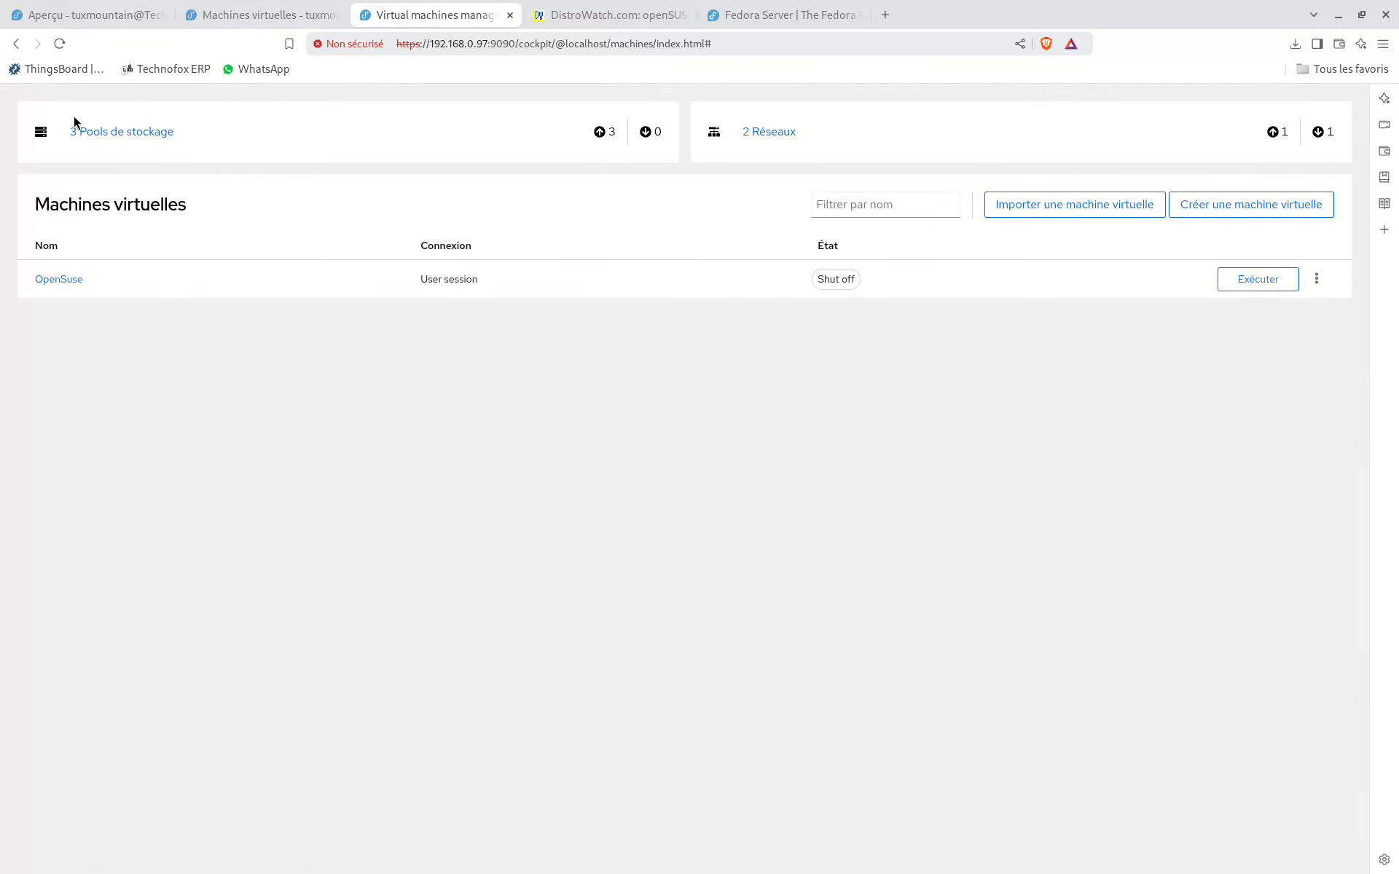
click(510, 15)
Step: Open the server's terminal from the Aperçu page and clear its previous output
click(209, 21)
click(121, 21)
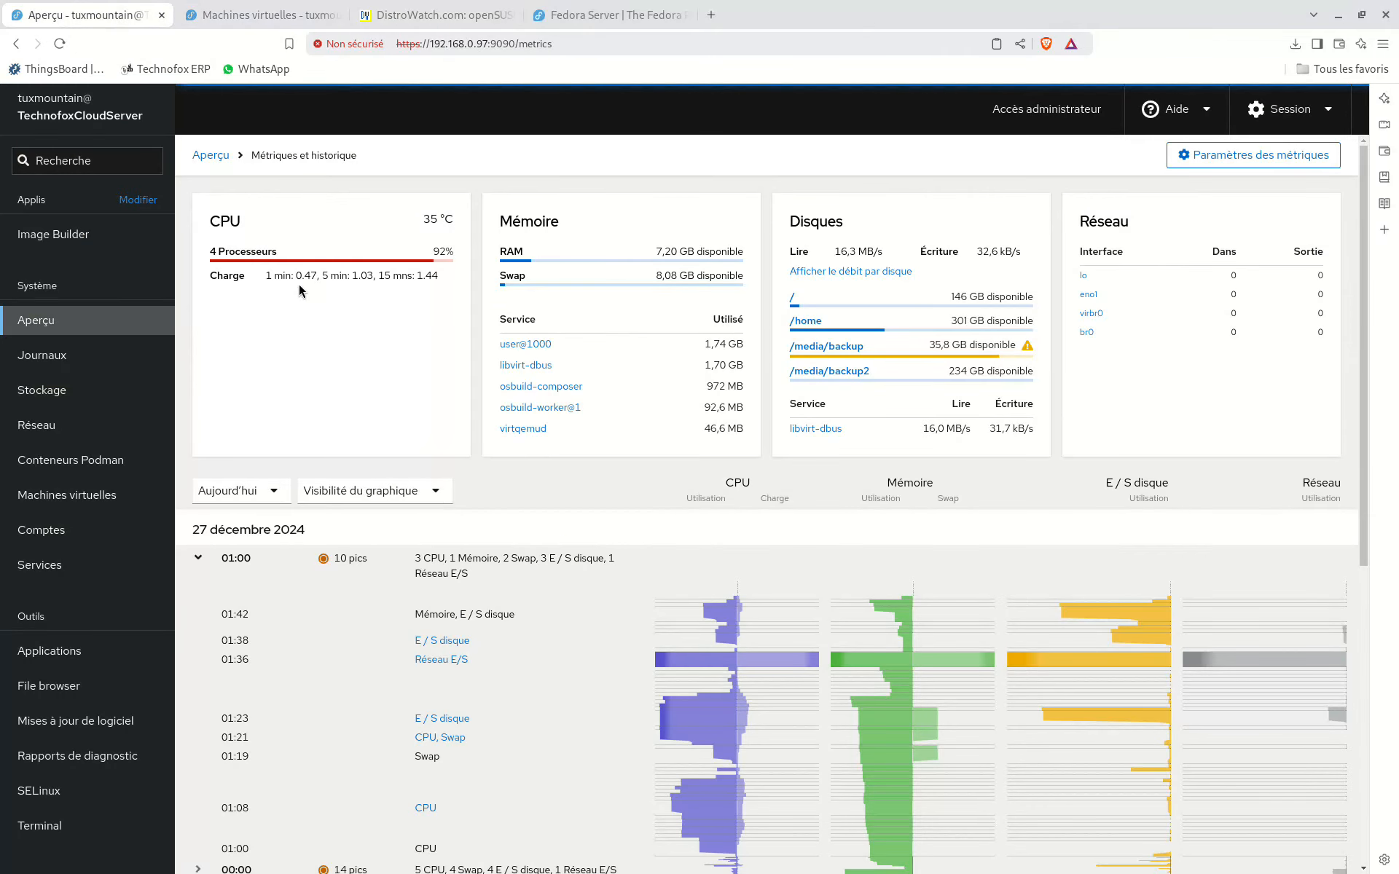
click(40, 825)
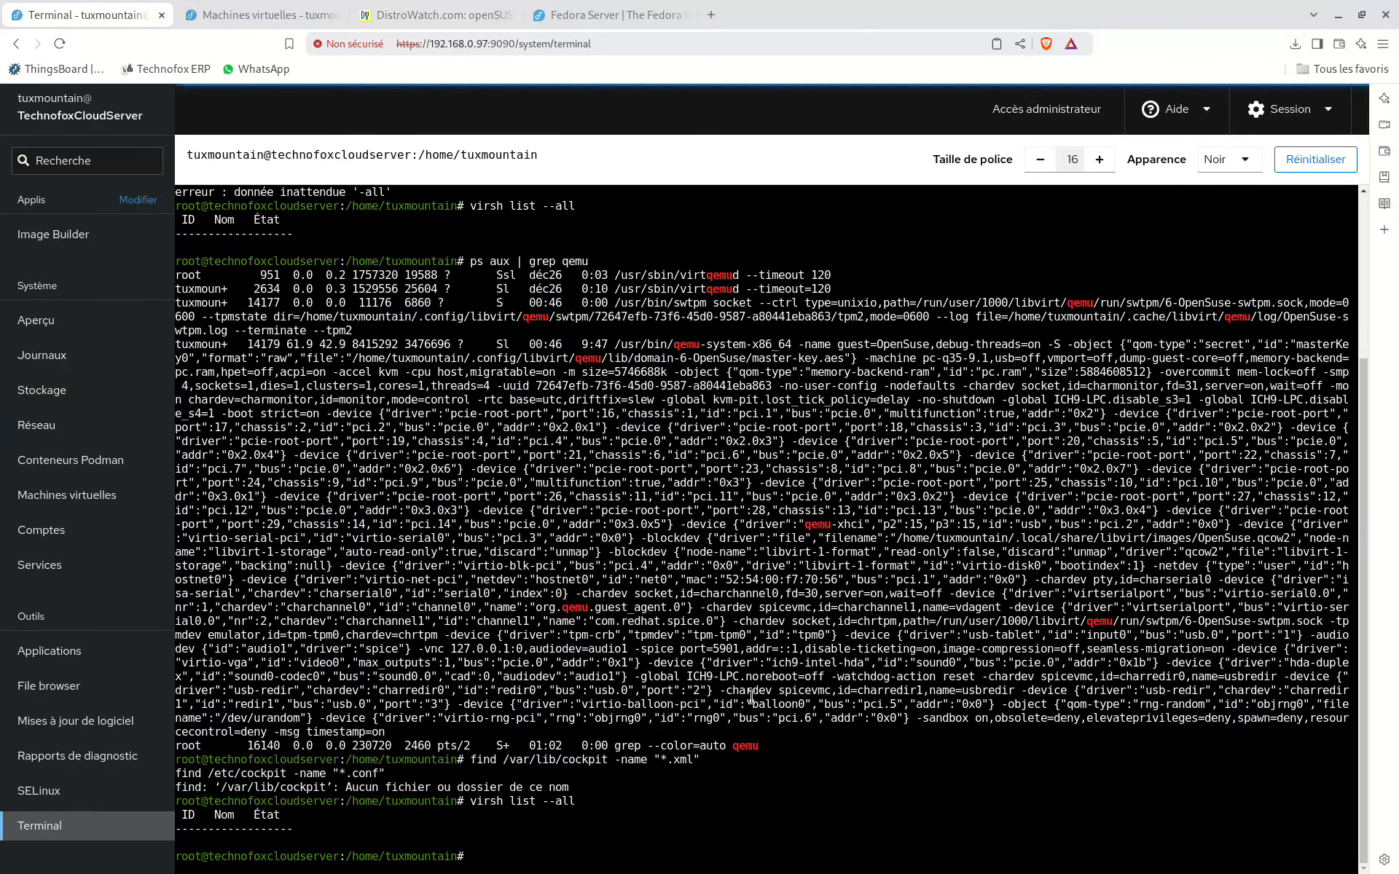
text(clear)
key(Return)
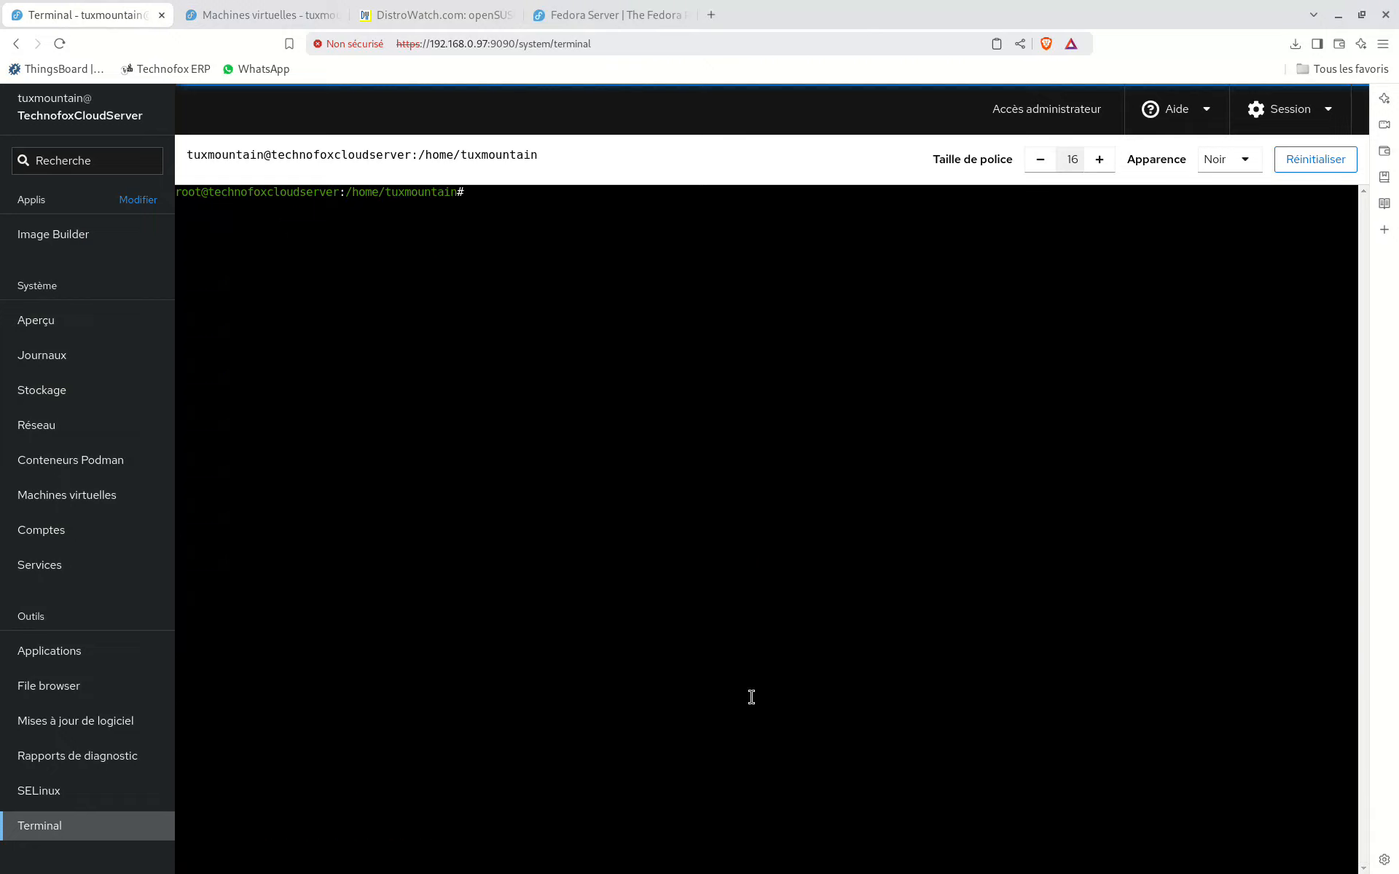
Step: Run su in the terminal to work as root
right_click(751, 697)
click(679, 649)
text(sudo)
key(BackSpace)
key(BackSpace)
key(BackSpace)
text(su)
key(Return)
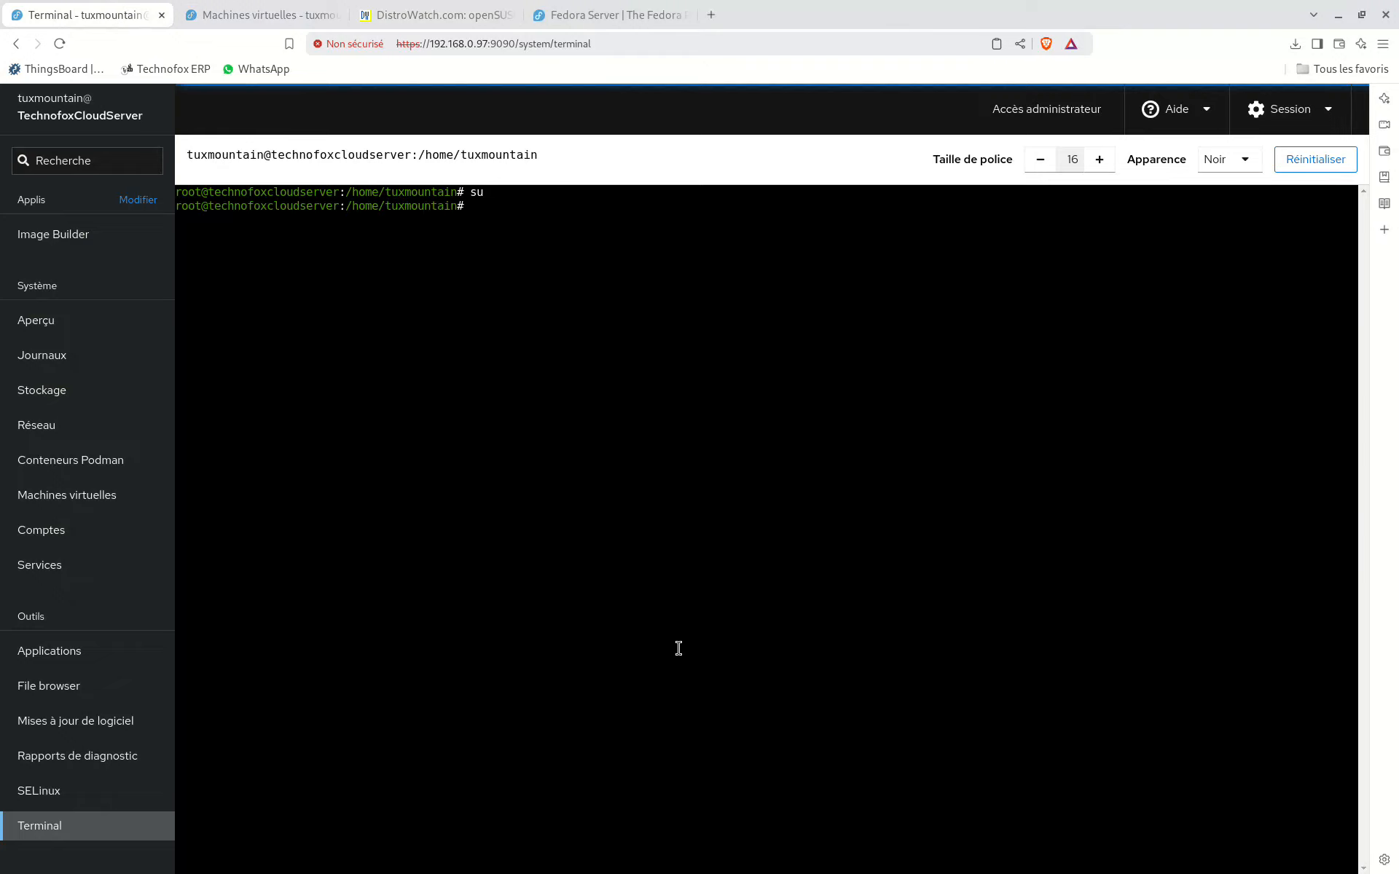
Step: Change to the /media/ directory and delete Fedora-Server-netinst-x86_64-41-1.4.iso, confirming the removal
text(cd /media/)
key(Return)
text(rm )
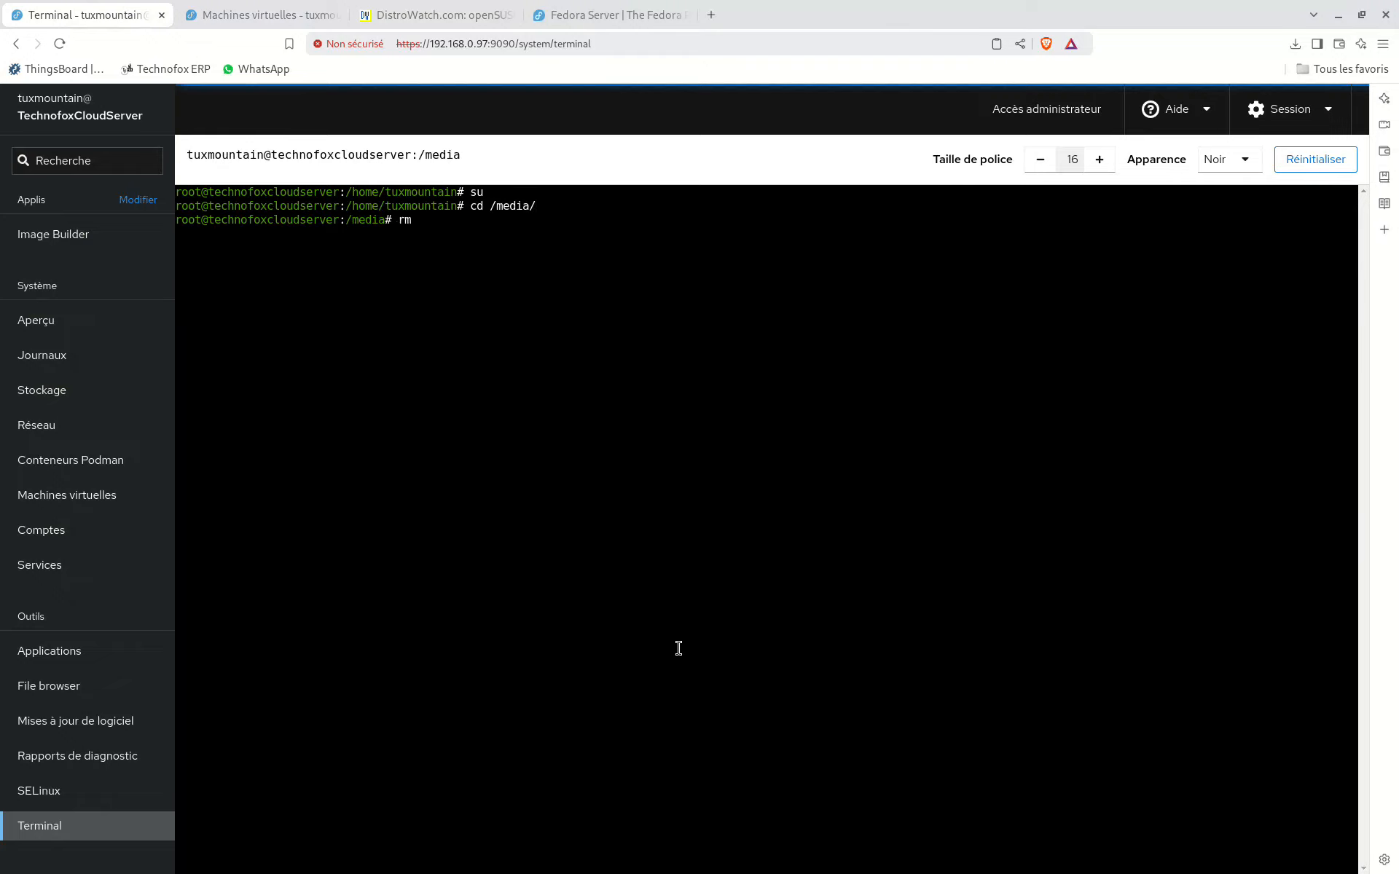
text(F)
key(Tab)
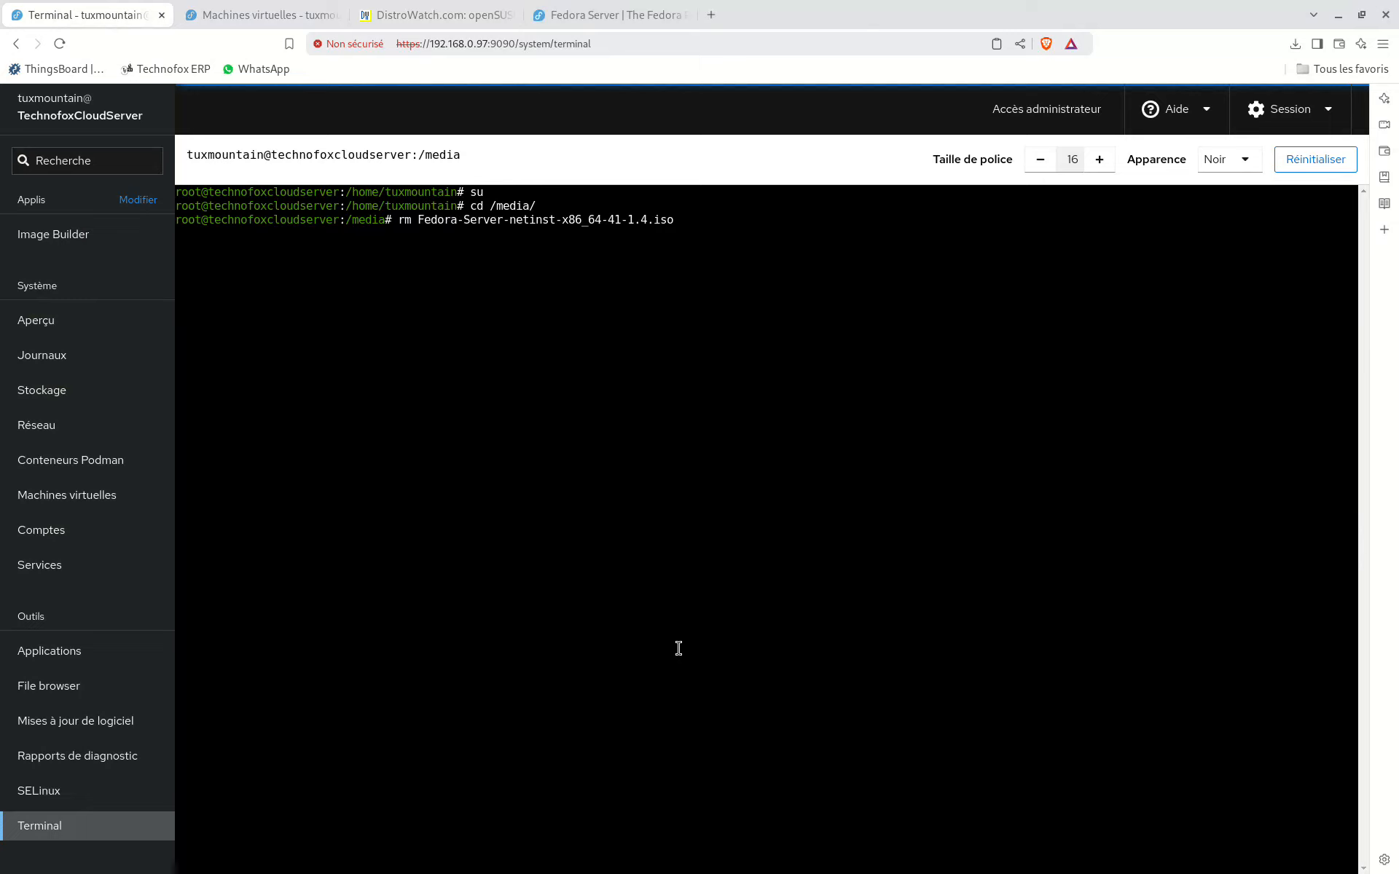
key(Return)
text(y)
key(Return)
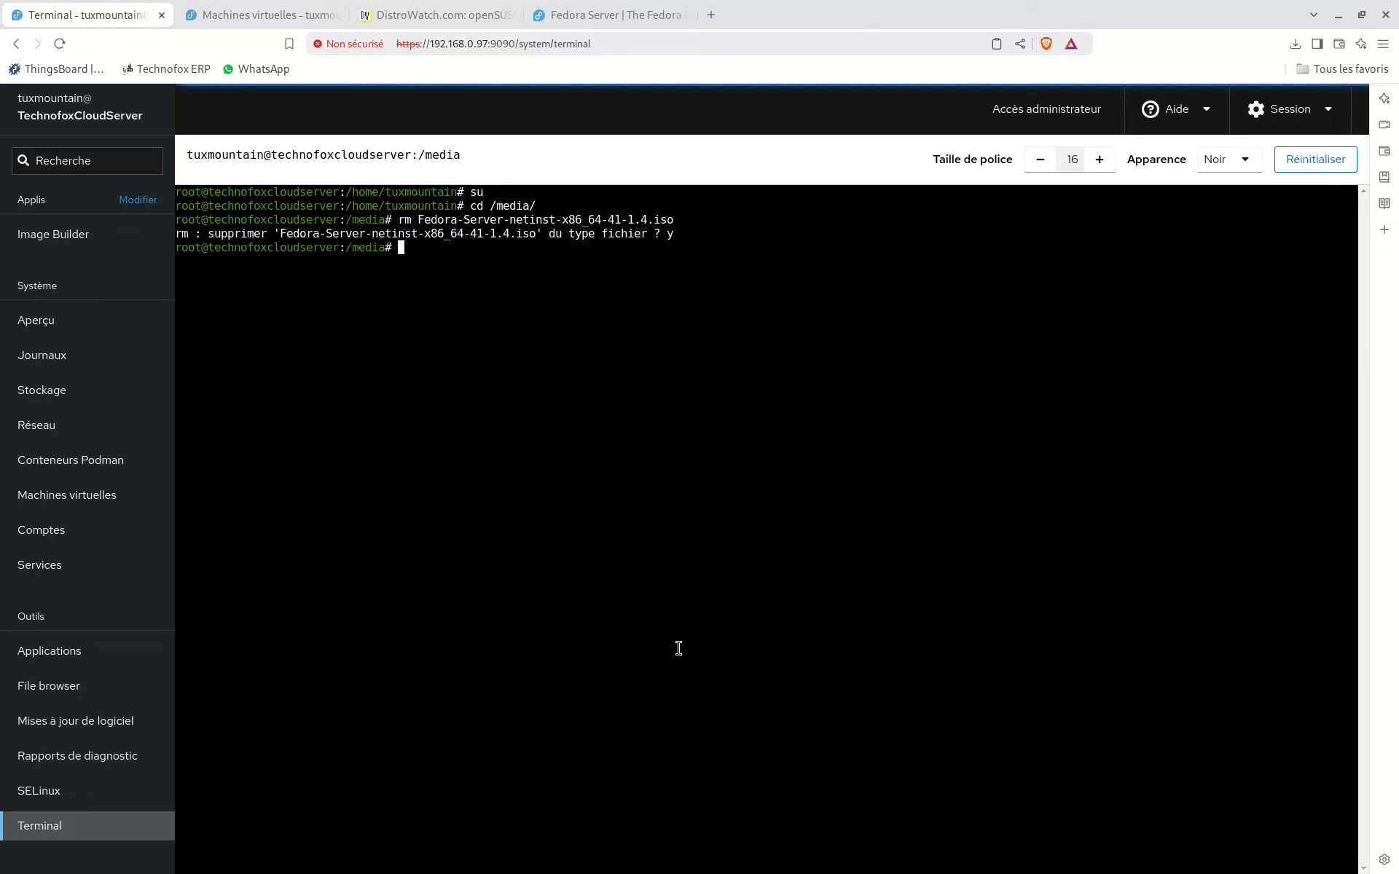
Step: Download Fedora-Server-dvd-x86_64-41-1.4.iso into /media/ with wget, using the copied link address
text(wget)
text(https://download.fedoraproject.org/pub/fedora/linux/releases/41/Server/x86_64/iso/Fedora-Server-dvd-x86_64-41-1.4.iso)
key(Return)
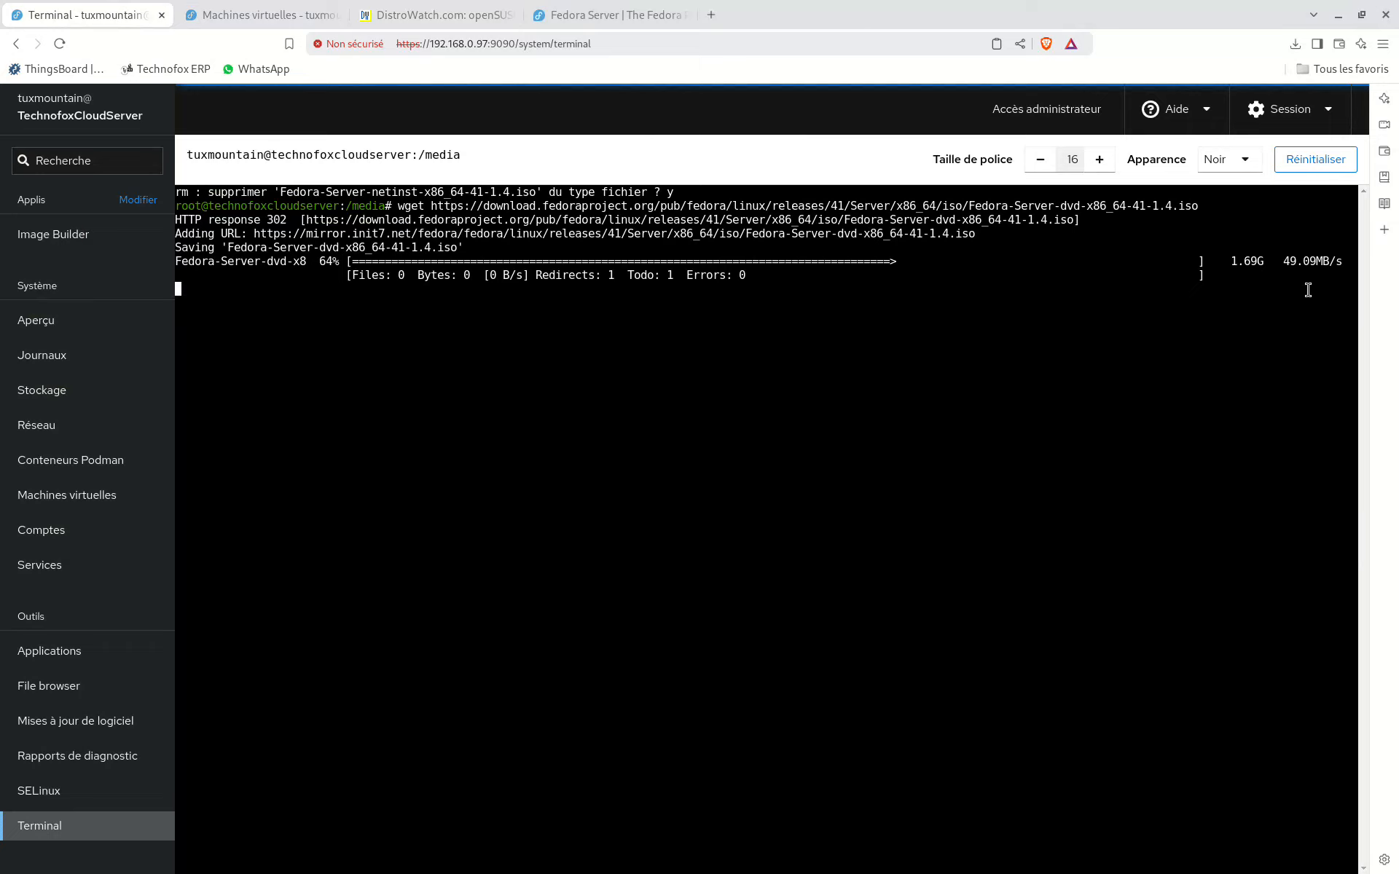
Step: Return to the FedoraServer creation form and try resetting the installation source to /media/ to reload its file list
click(252, 19)
click(796, 400)
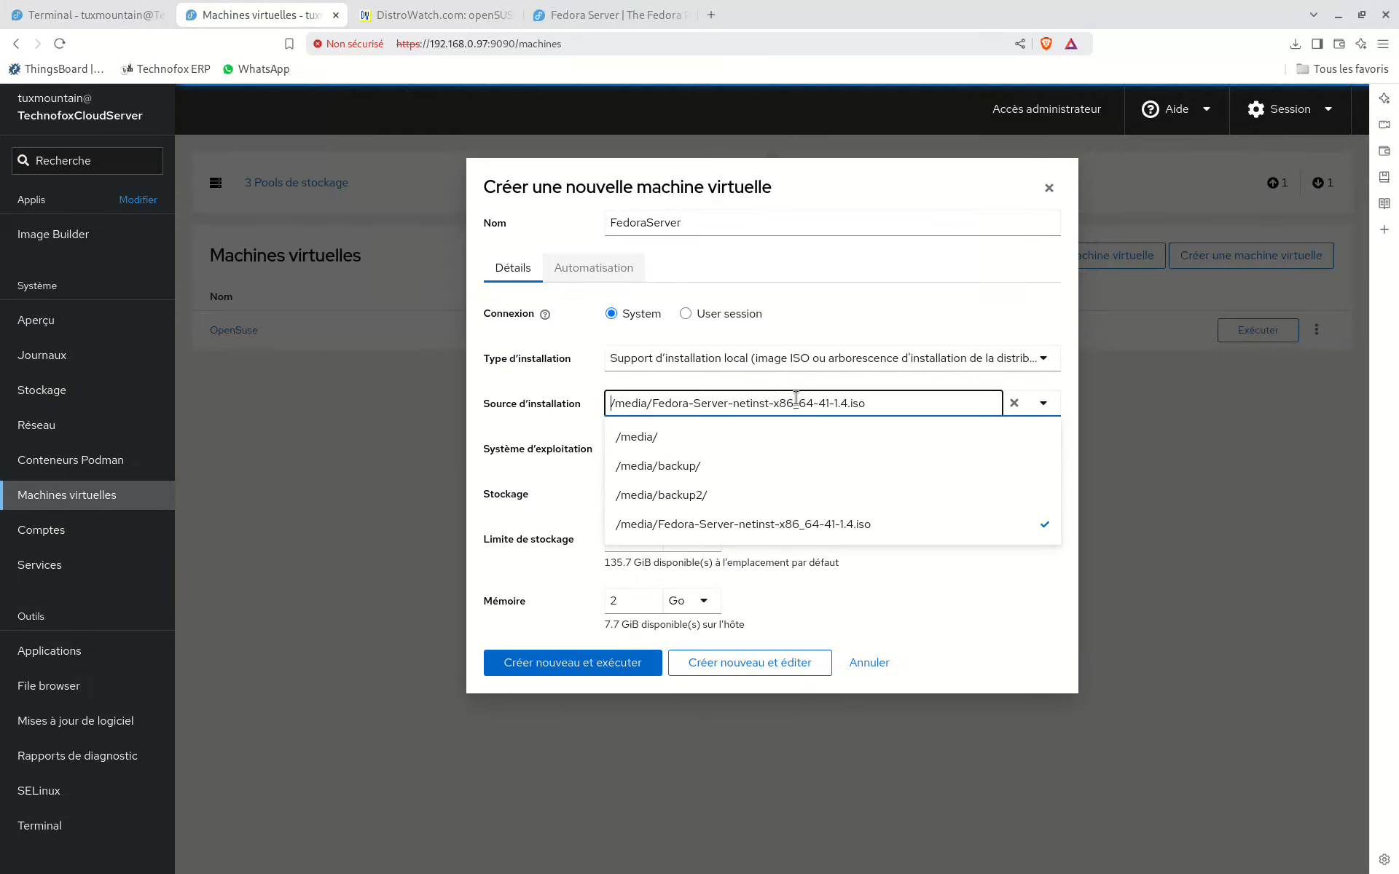
drag(882, 400, 651, 402)
key(BackSpace)
key(BackSpace)
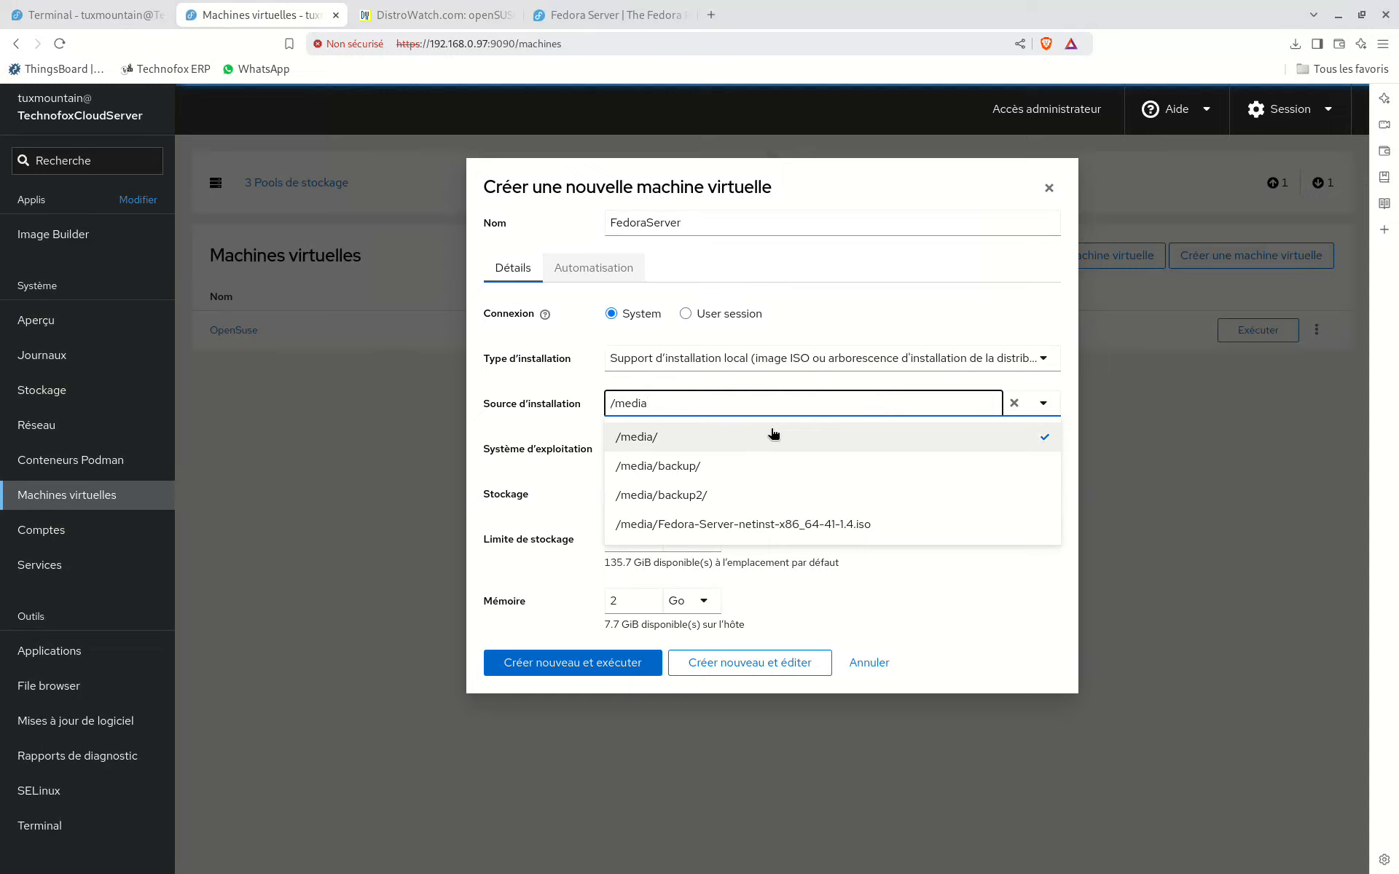
click(726, 439)
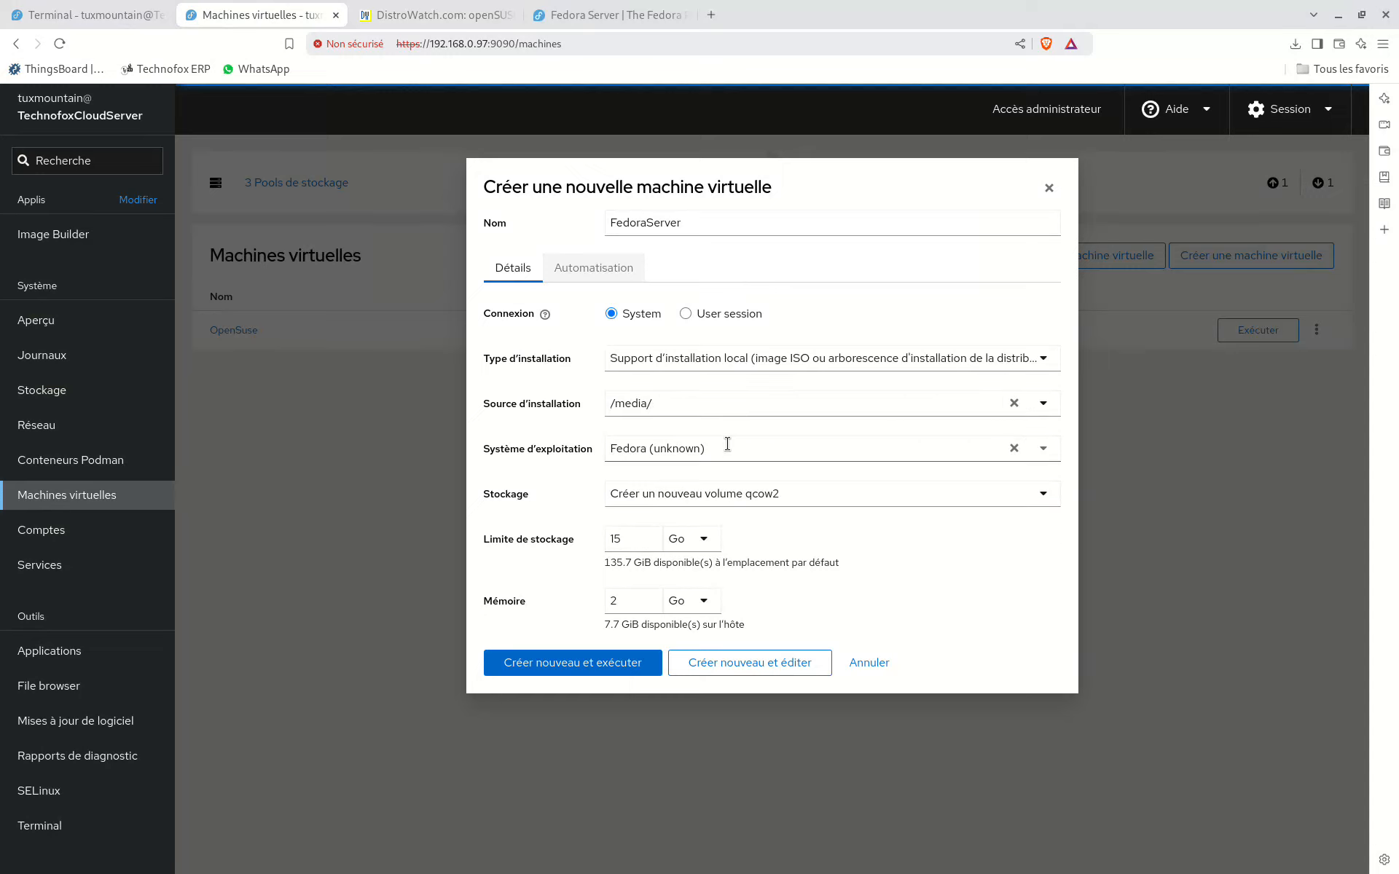
click(708, 402)
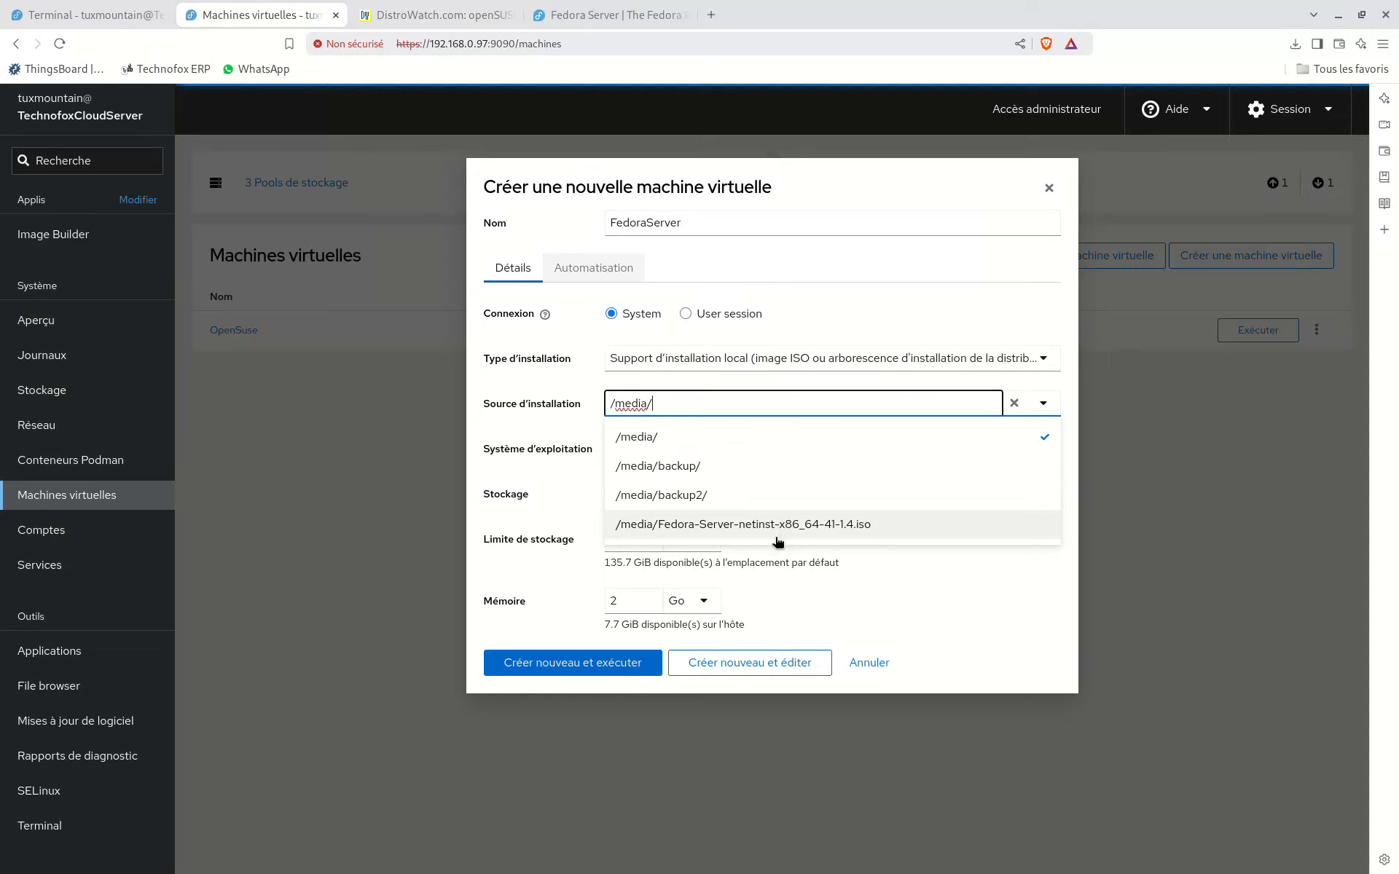
click(529, 436)
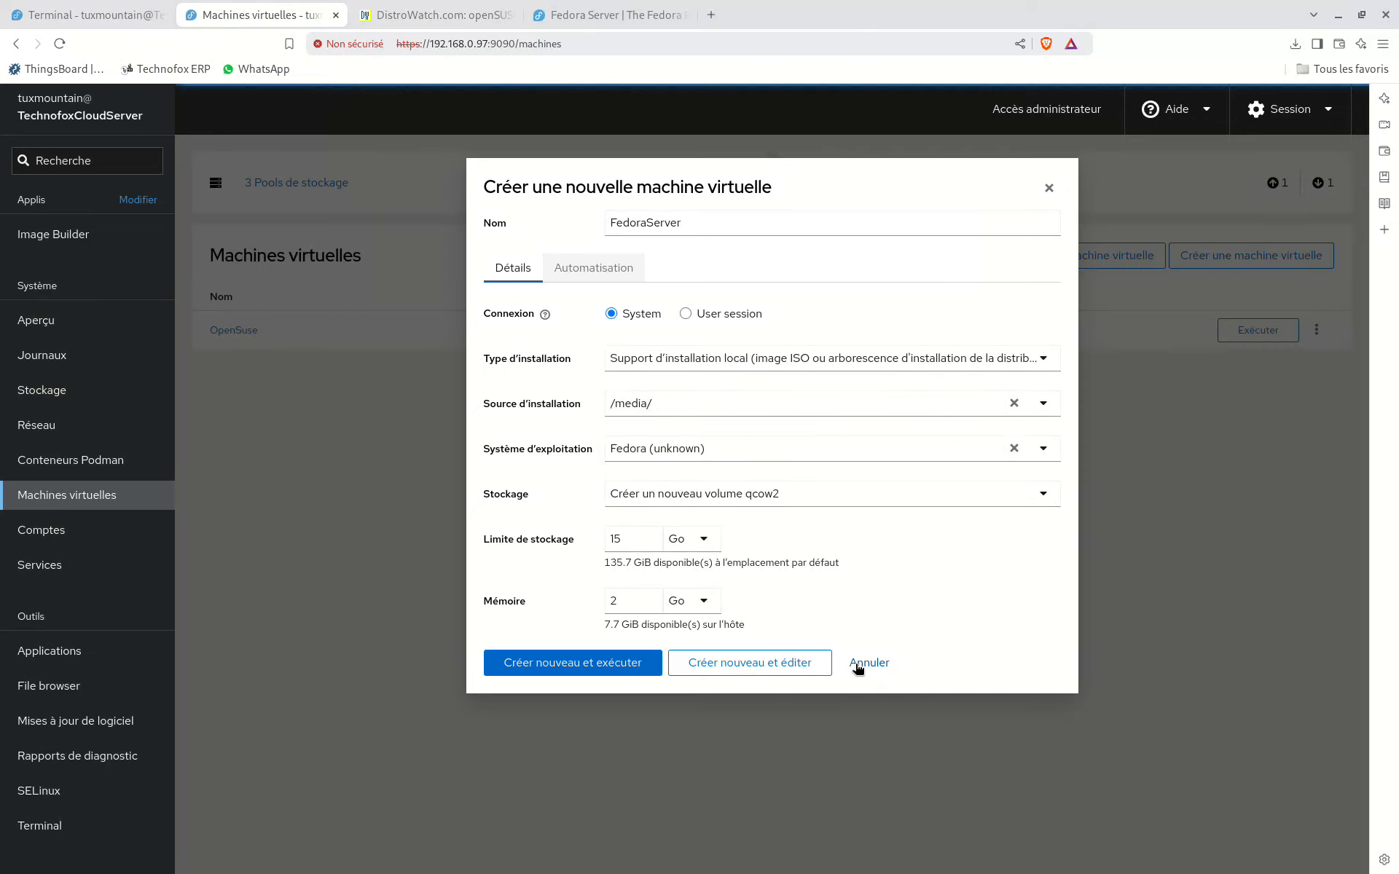
Step: Discard the FedoraServer draft and start a new virtual machine with the installation type Support d'installation local
click(870, 665)
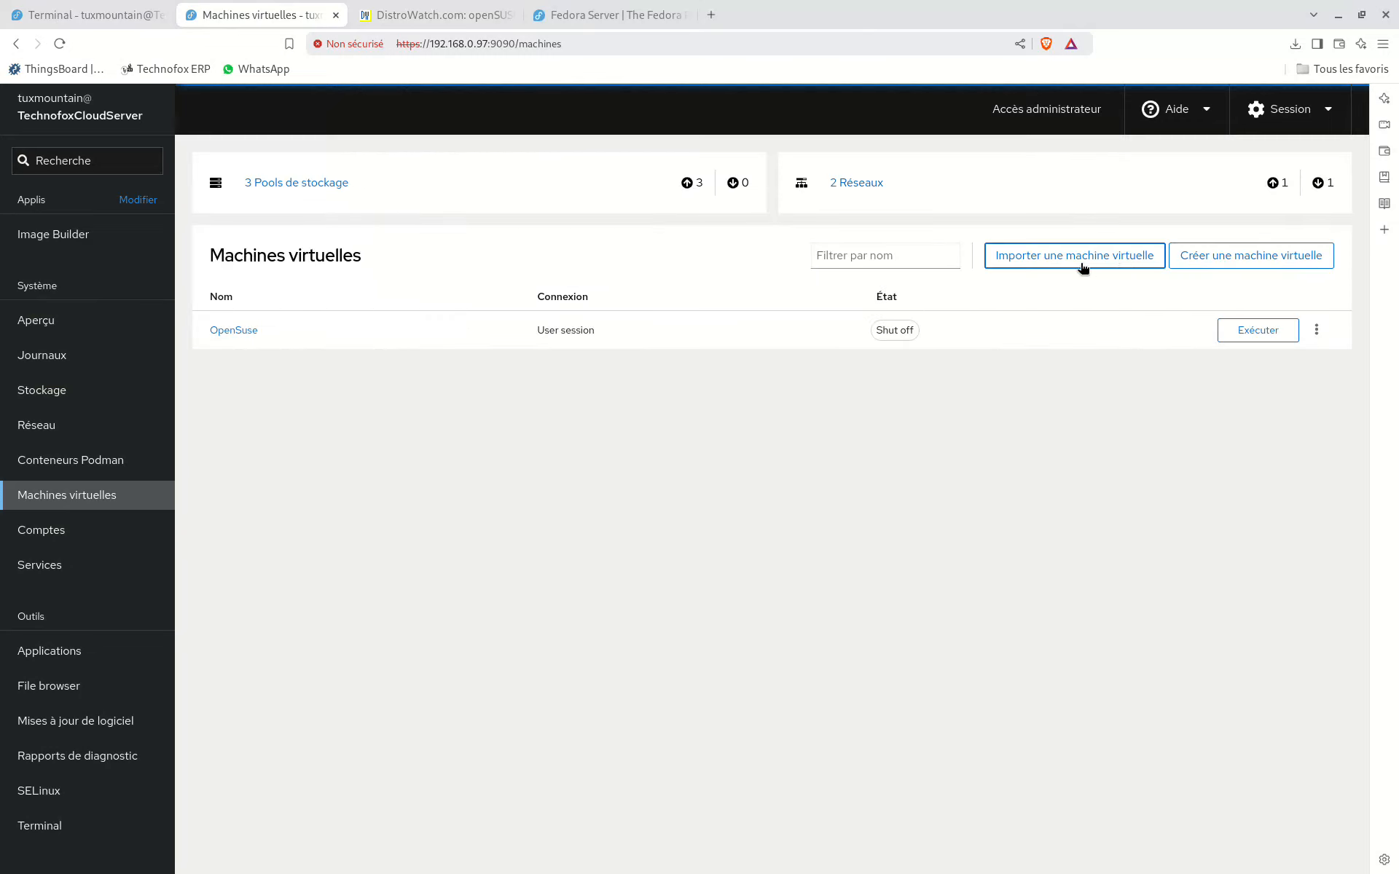
click(1235, 260)
click(704, 359)
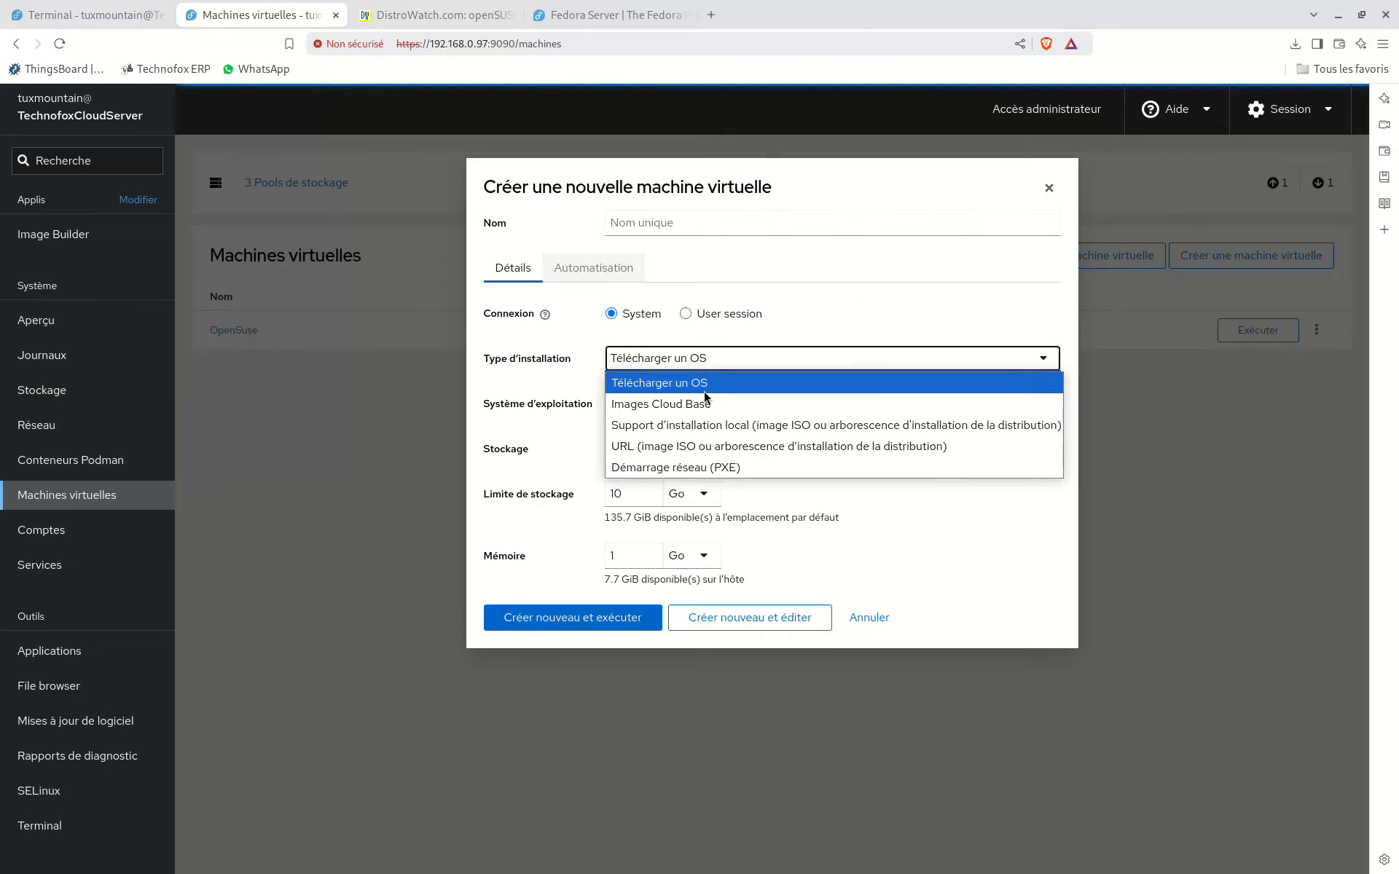
click(706, 446)
click(696, 362)
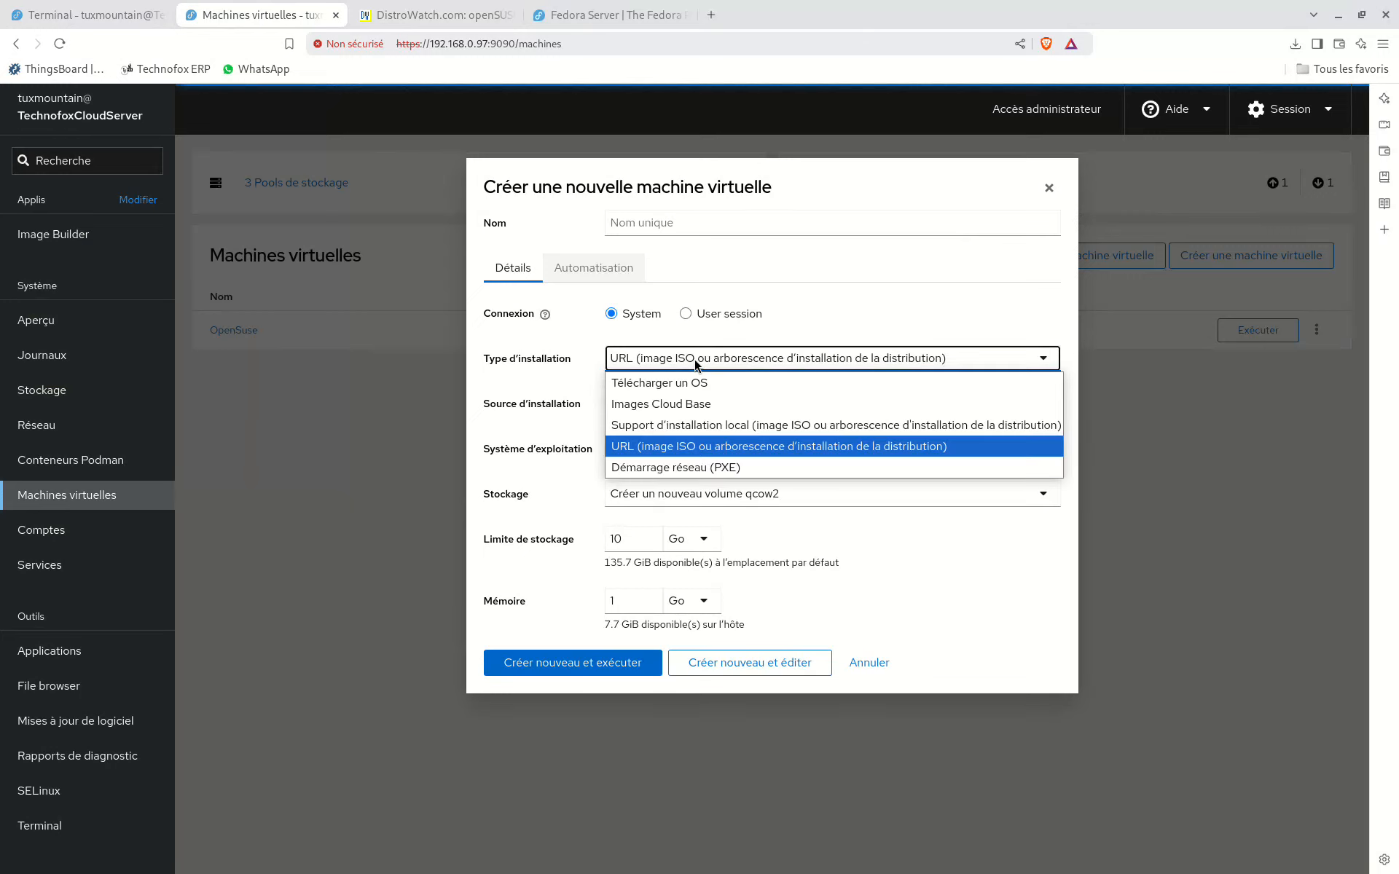
click(721, 425)
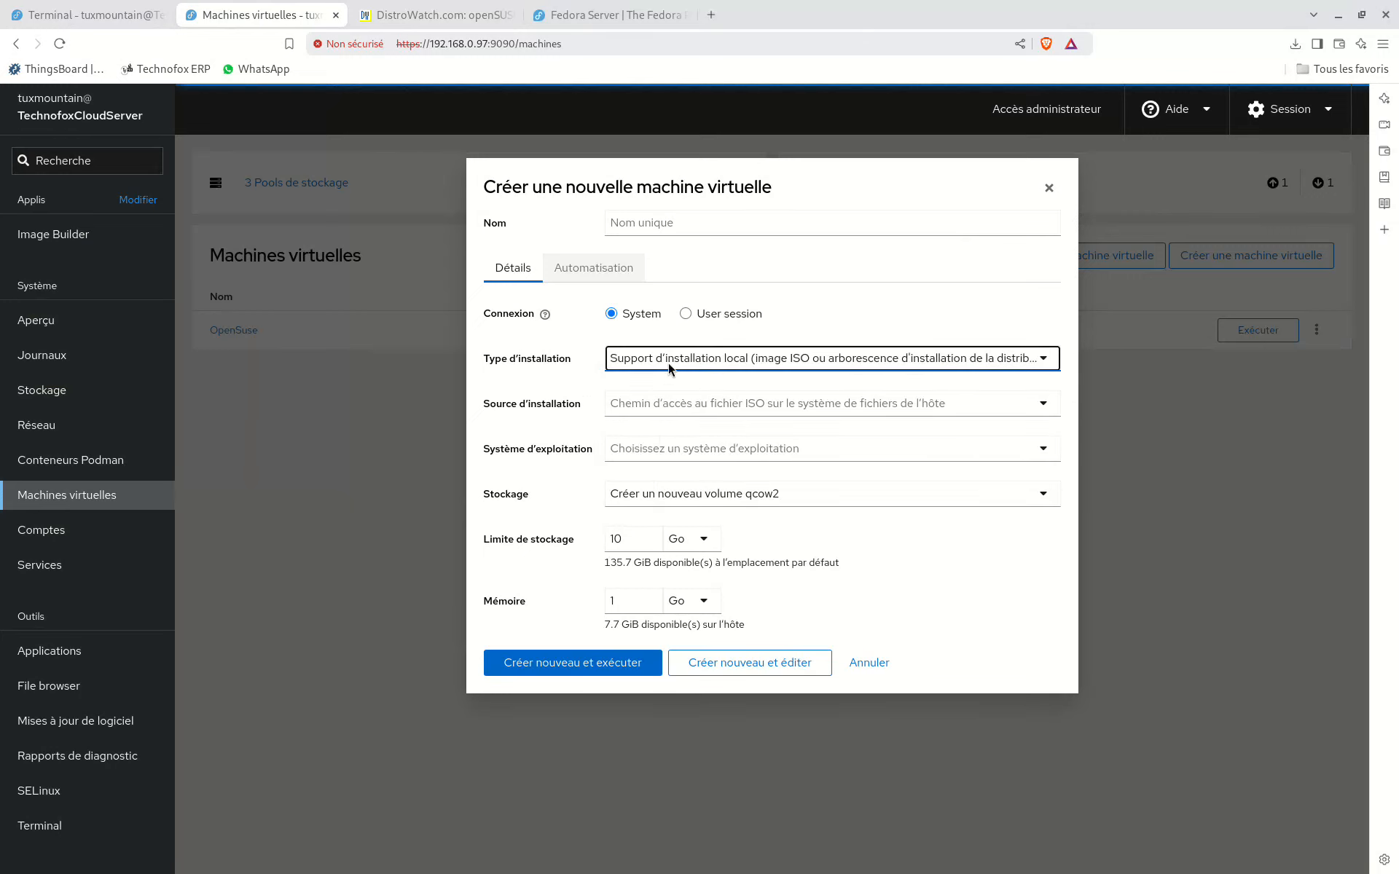
Step: Set the installation source to /media/Fedora-Server-dvd-x86_64-41-1.4.iso
click(809, 405)
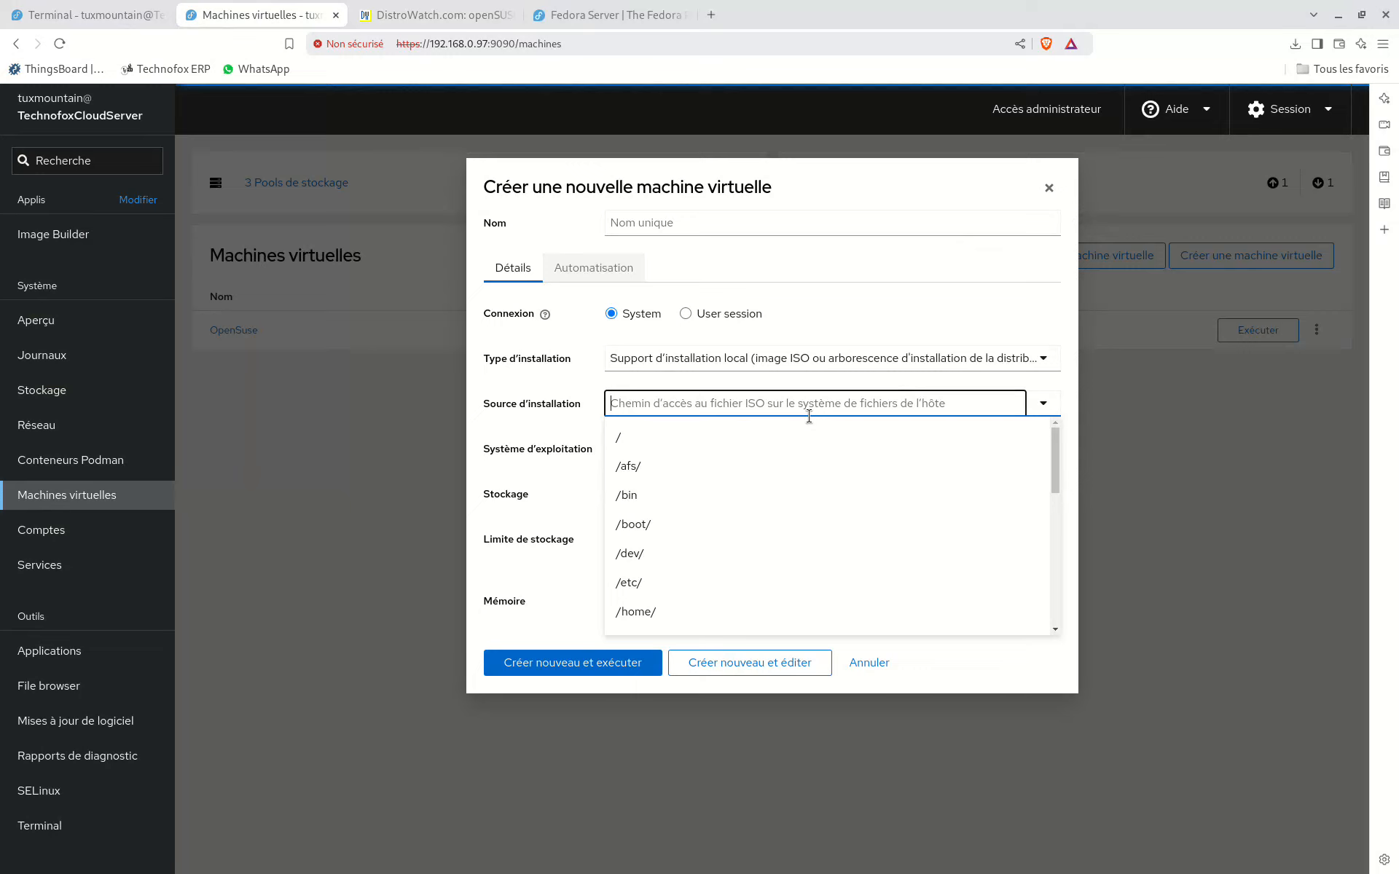
text(/med)
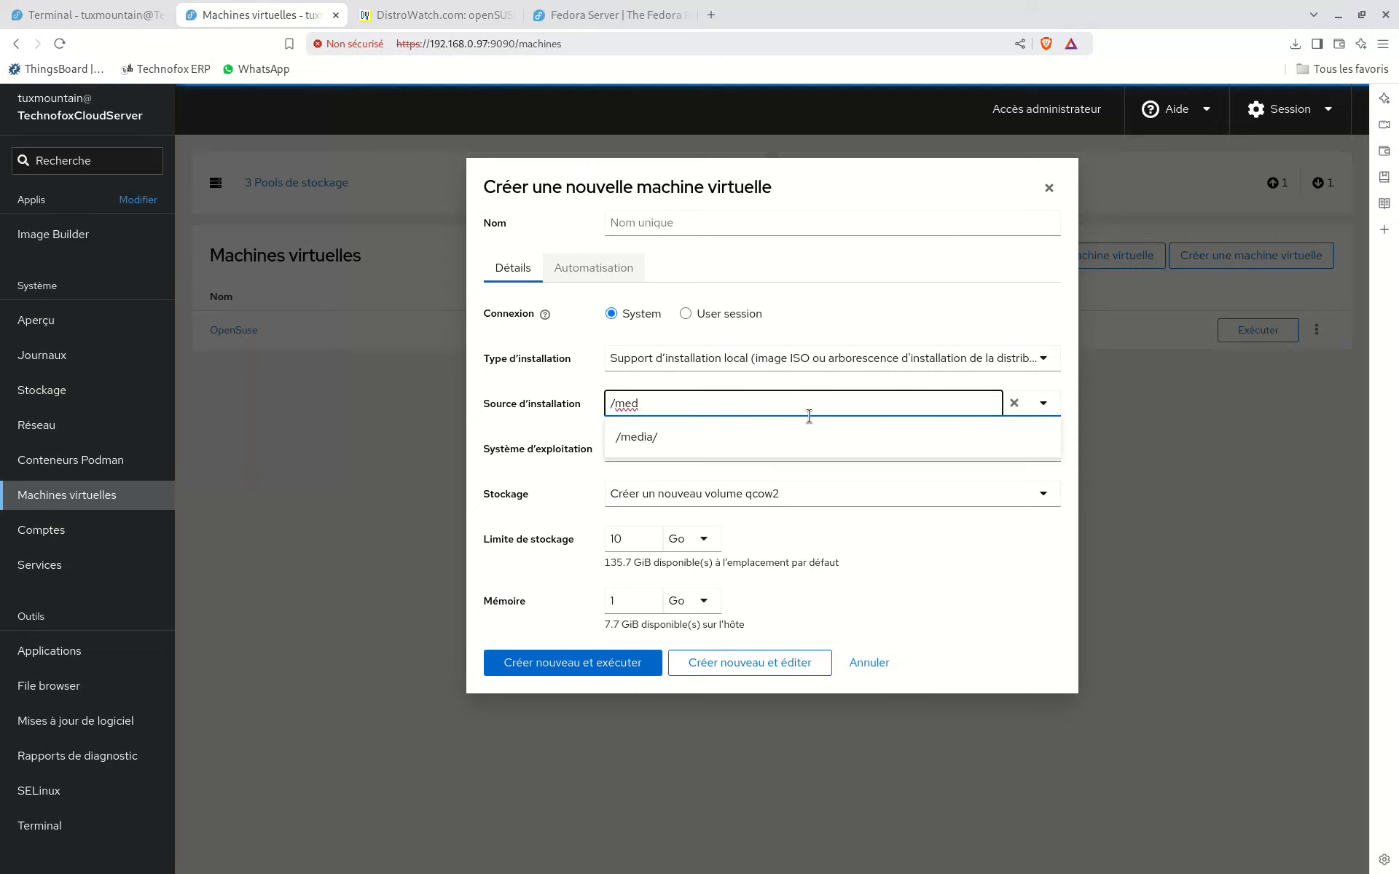
click(807, 436)
click(744, 403)
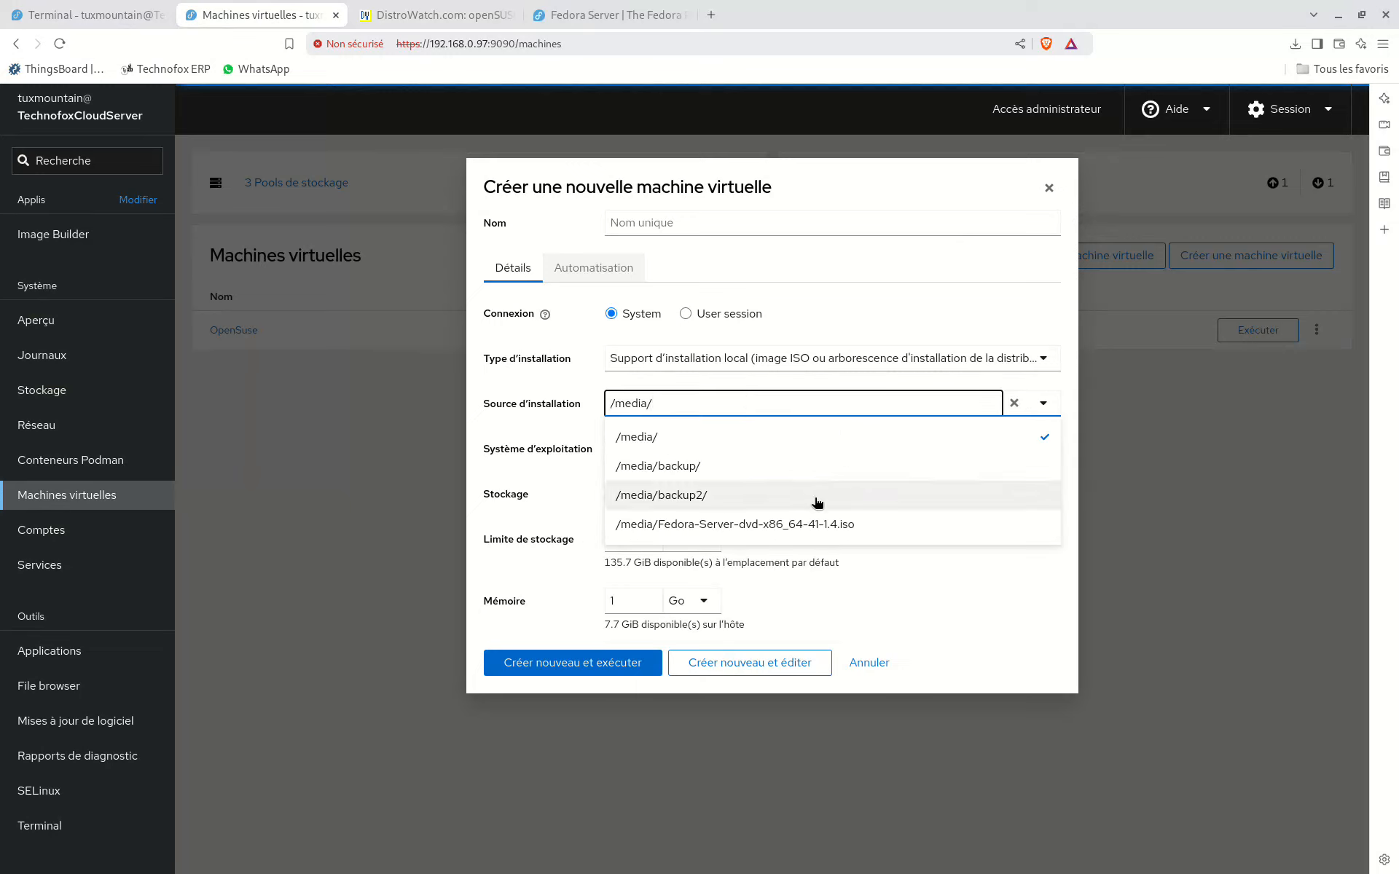
click(758, 537)
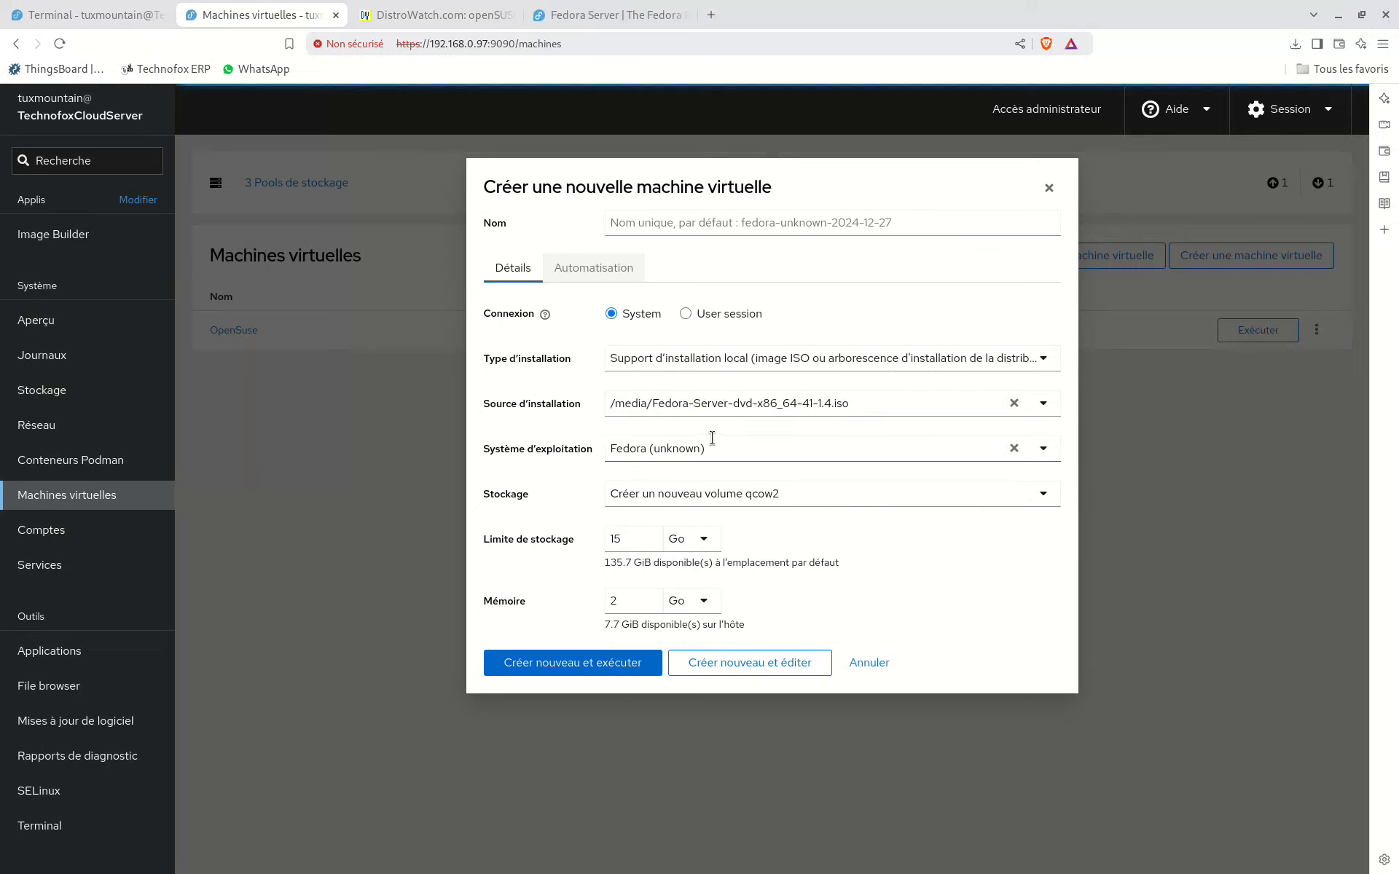
Step: Name the new virtual machine FedoraServer1
click(677, 213)
text(F)
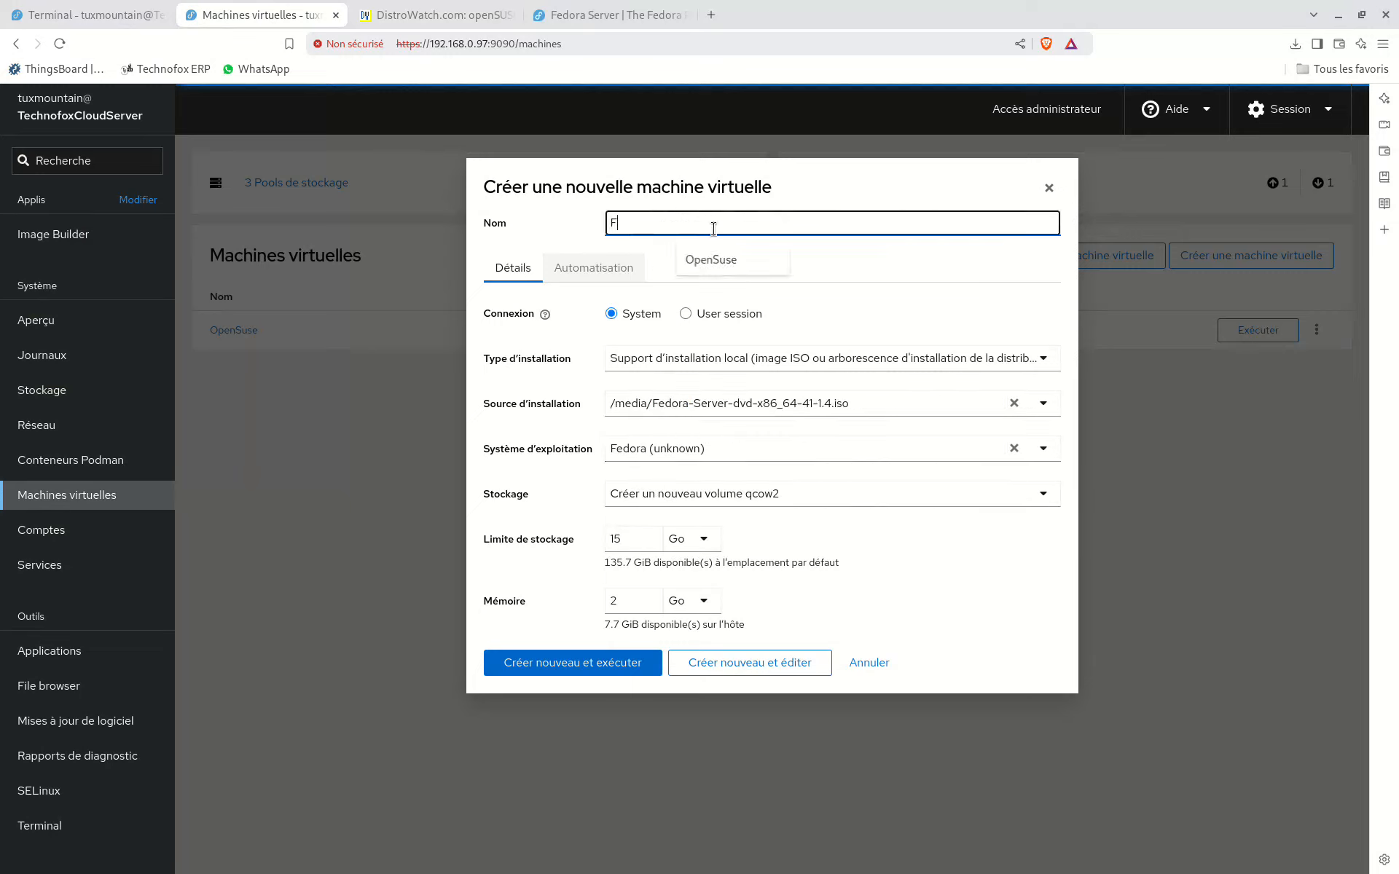
text(edoraServer1)
click(478, 519)
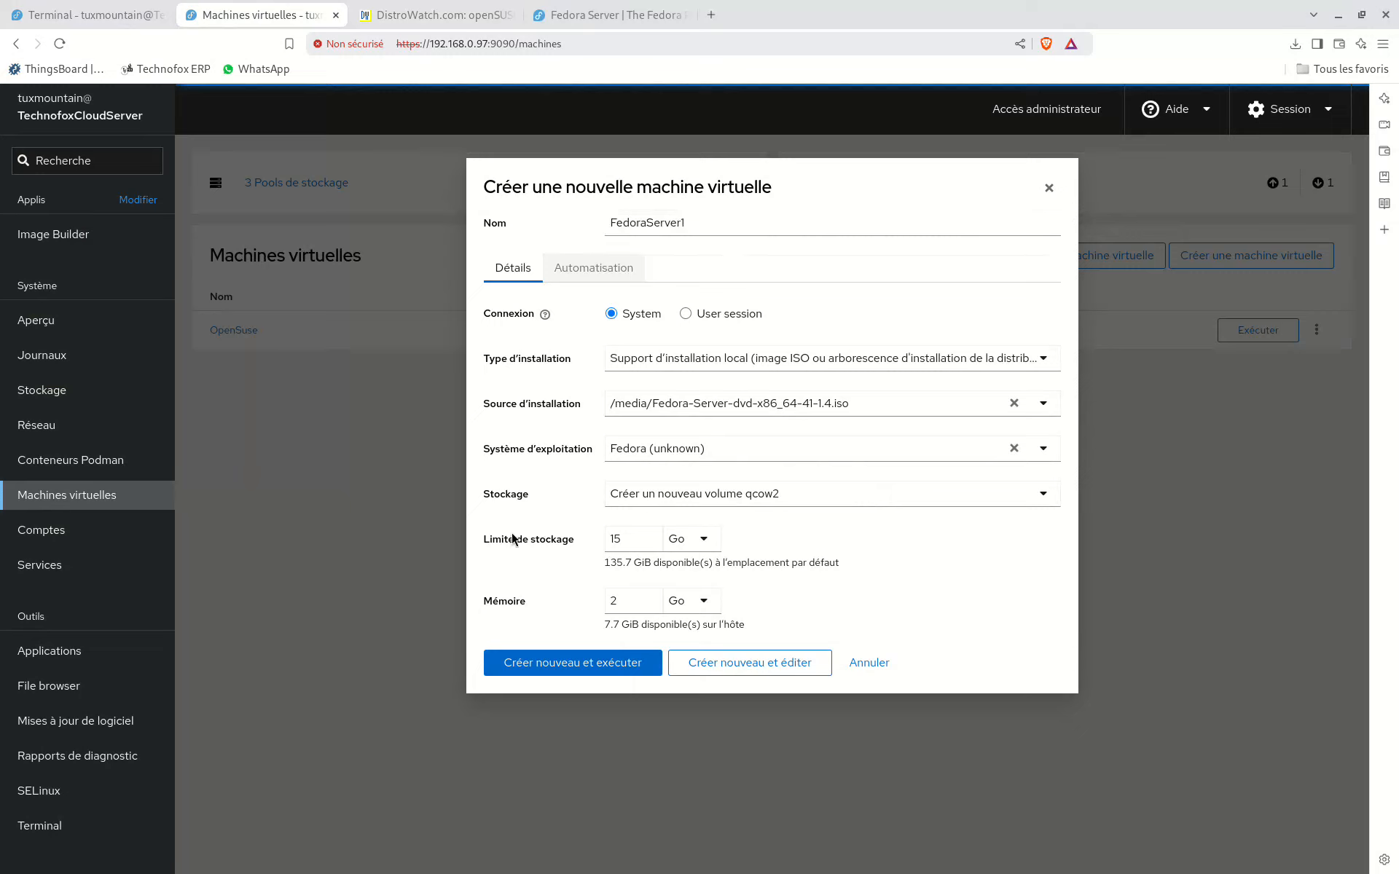
Step: Set the machine's memory to 6 Go and create it for editing without running it
double_click(616, 540)
double_click(634, 602)
text(6)
click(825, 594)
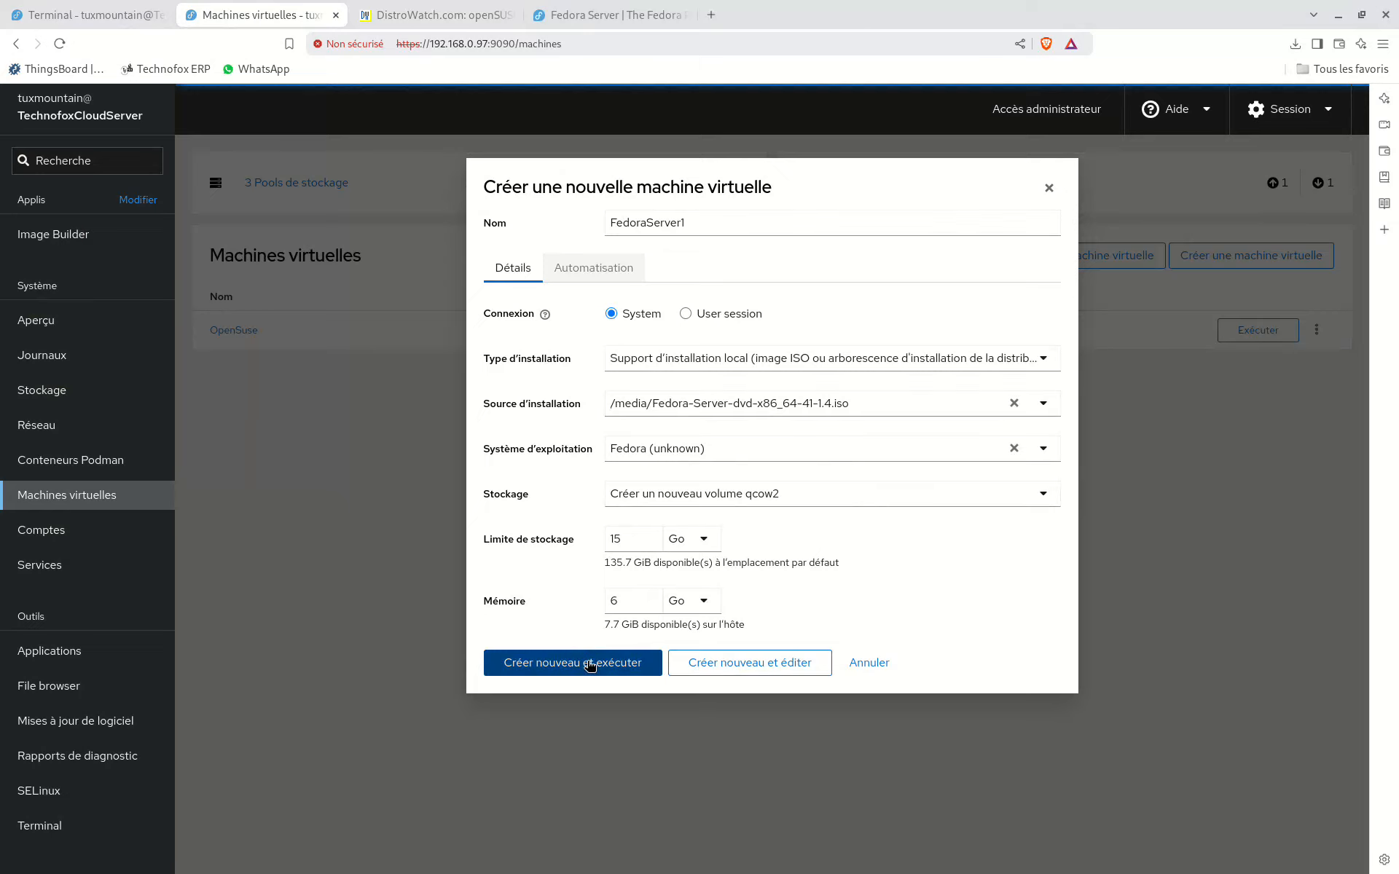
click(726, 670)
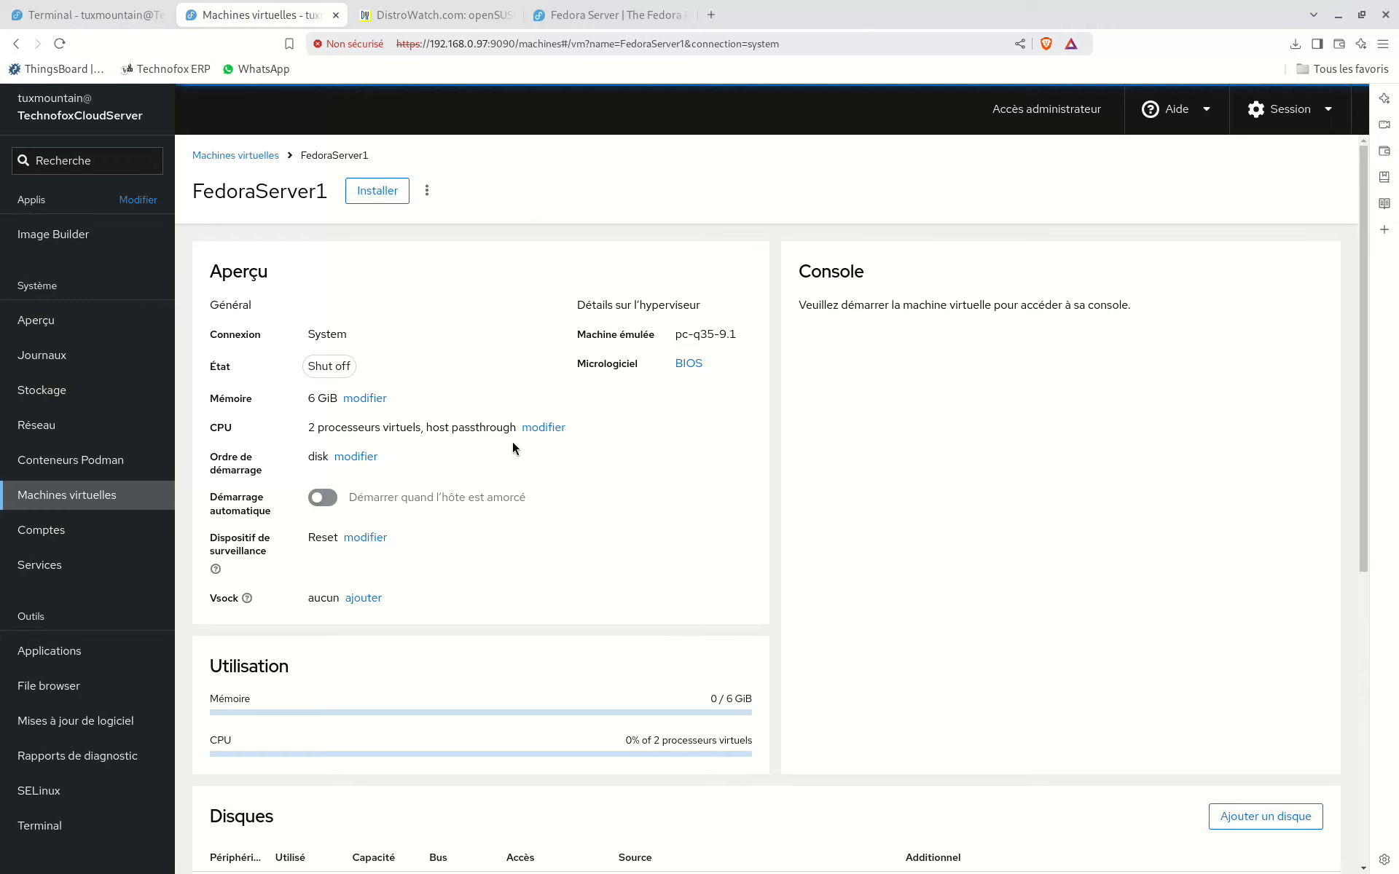
Step: Set both the maximum vCPU and the vCPU count of FedoraServer1 to 4 and apply
click(543, 428)
click(789, 246)
click(789, 245)
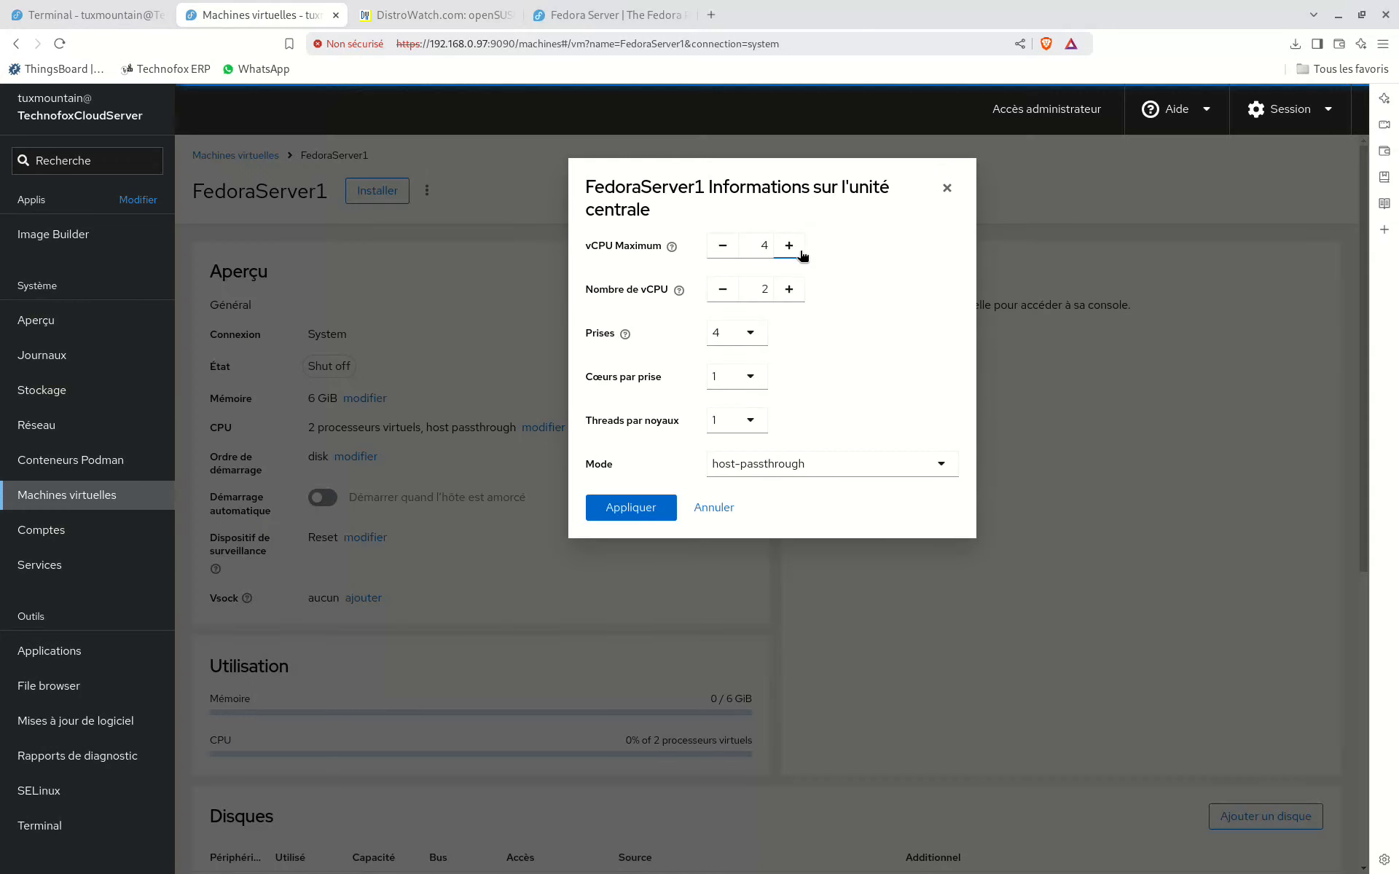
click(789, 290)
click(789, 290)
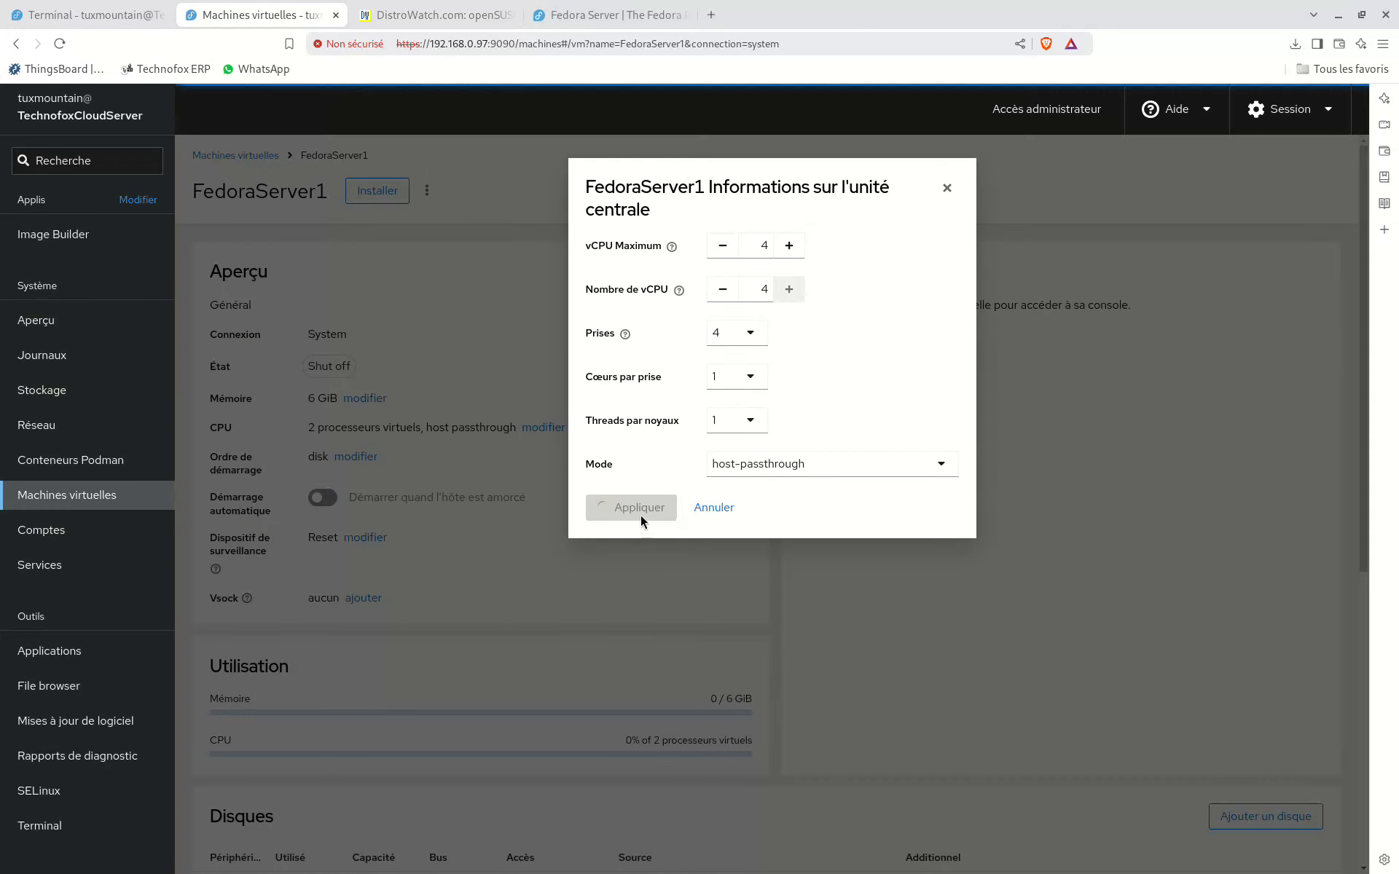
Step: Review FedoraServer1's disks and network interfaces, and start its installation
scroll(714, 473, down, 5)
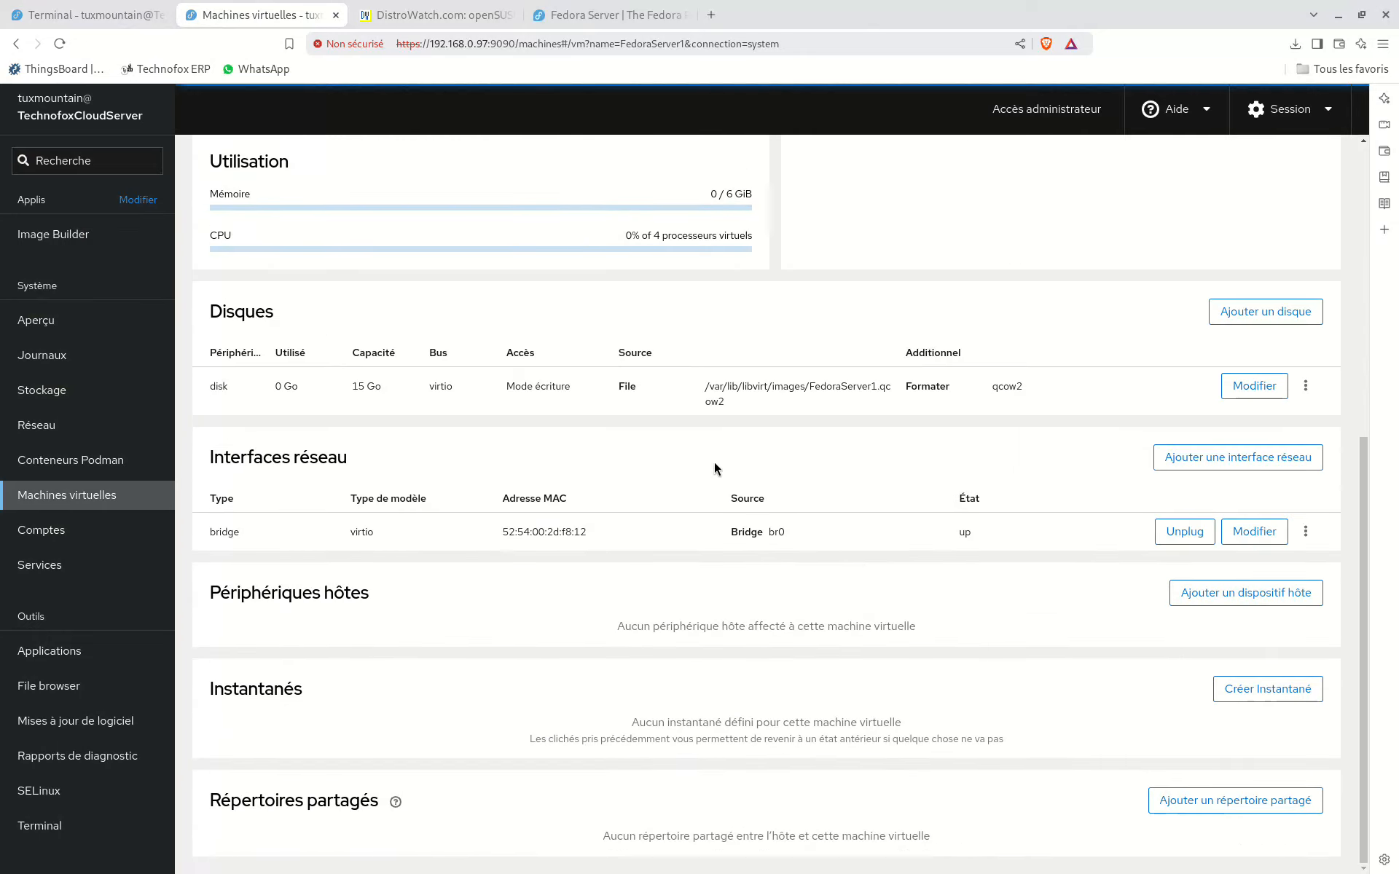
scroll(558, 519, up, 5)
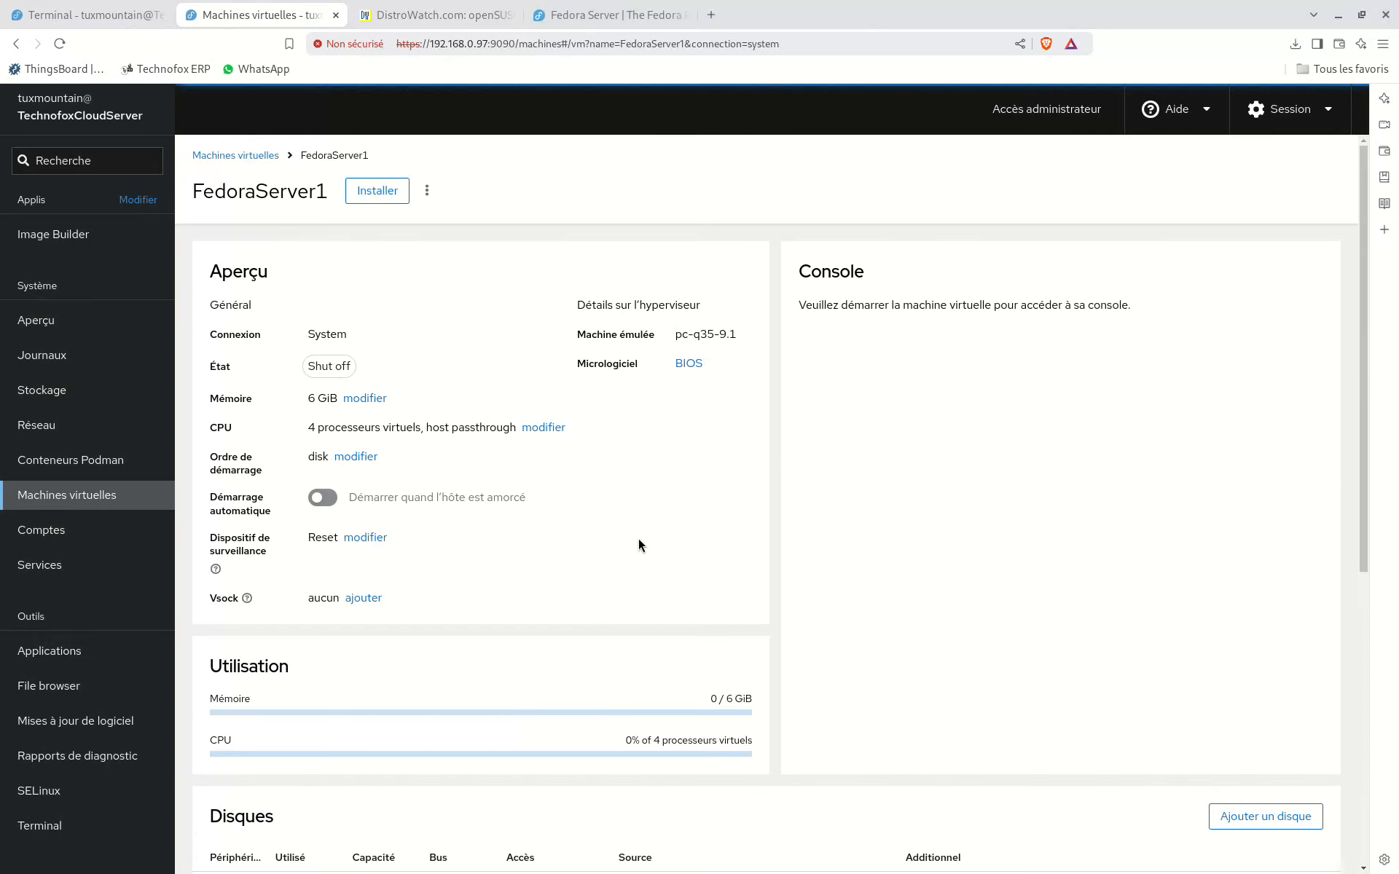
click(387, 192)
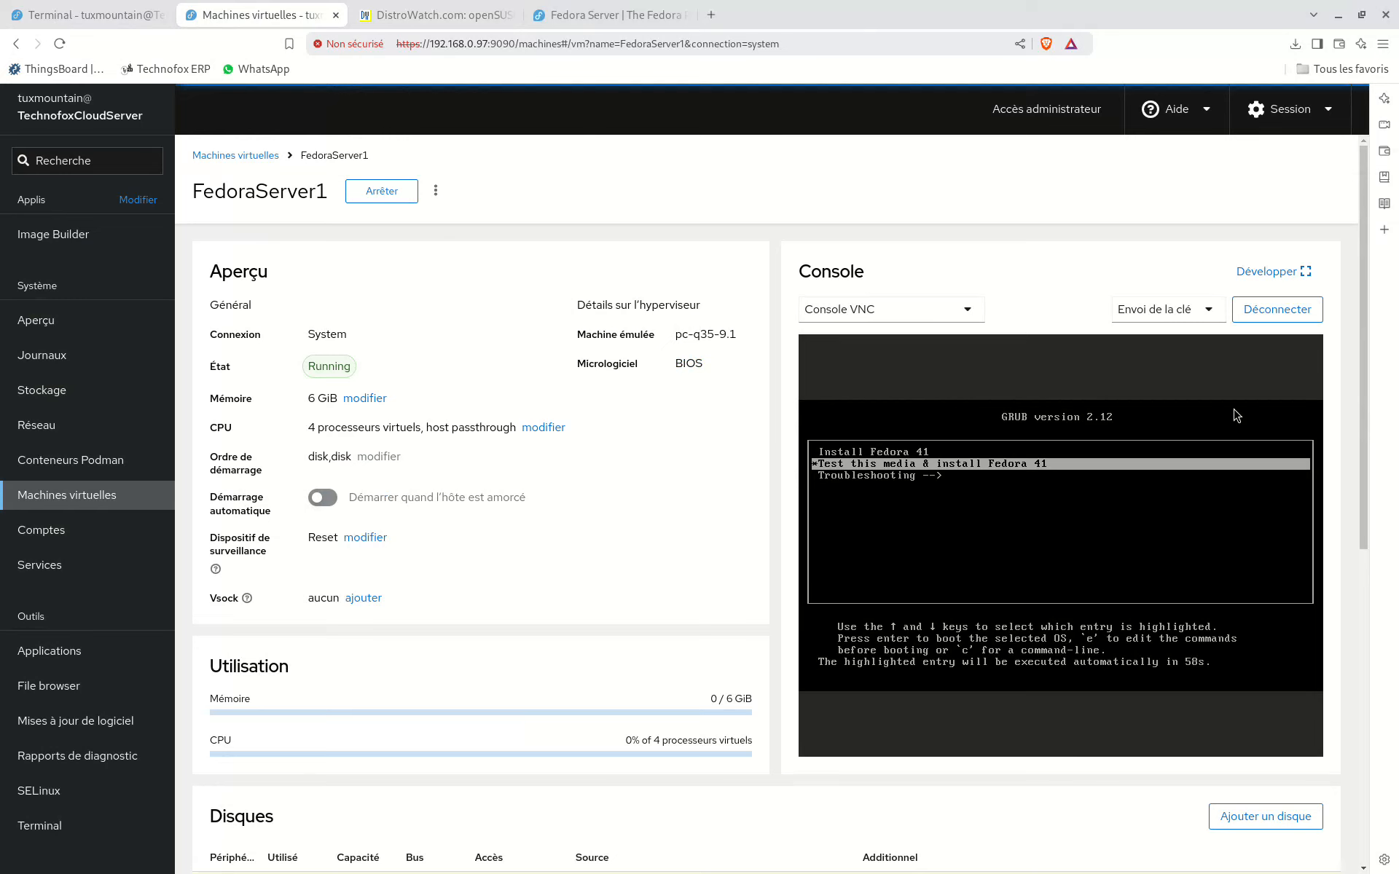
Step: Expand the FedoraServer1 console, and examine the host server's CPU, memory, disk and network metrics while the installer boots
click(1273, 271)
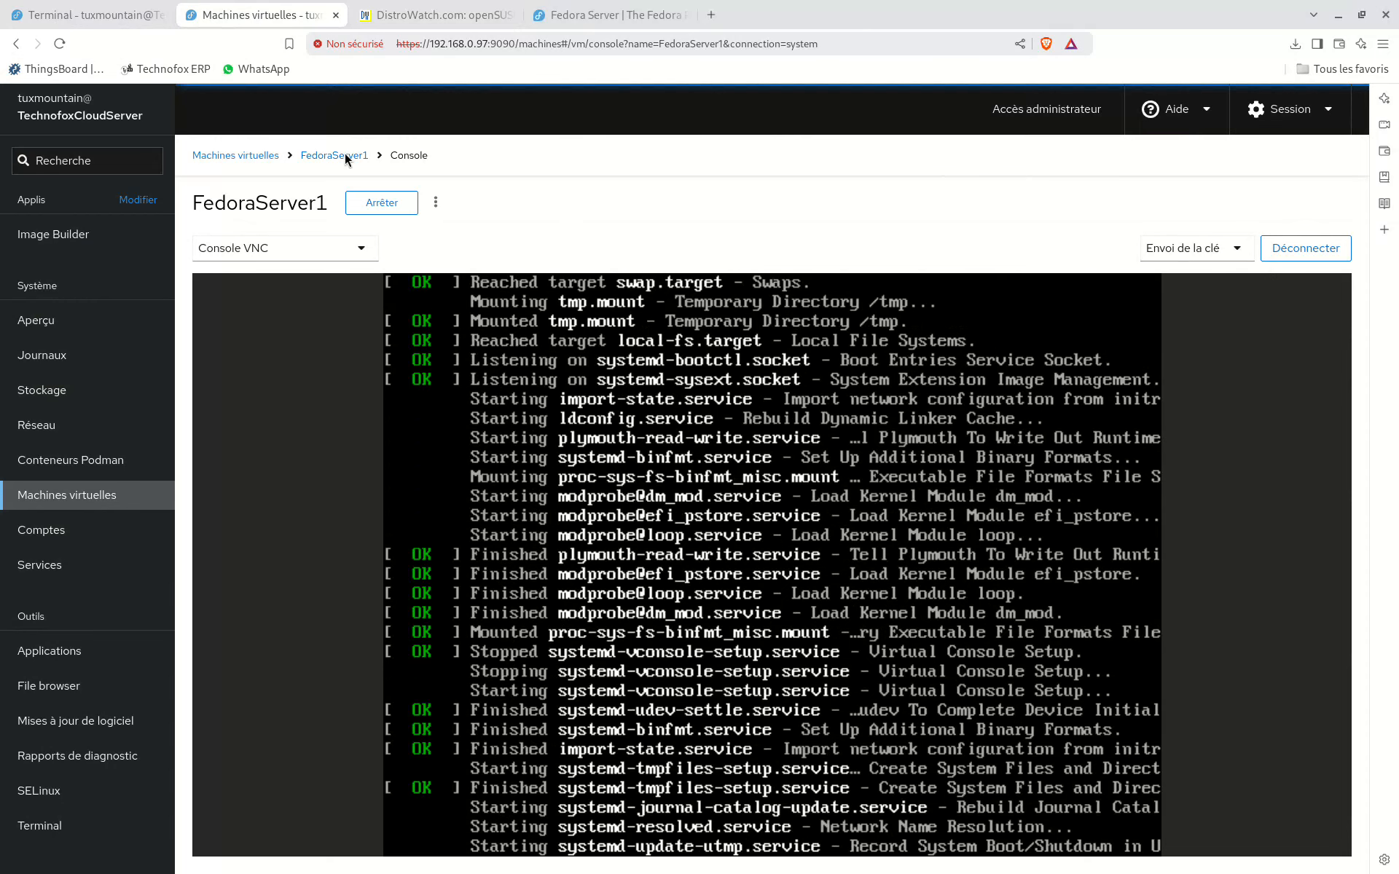
click(91, 14)
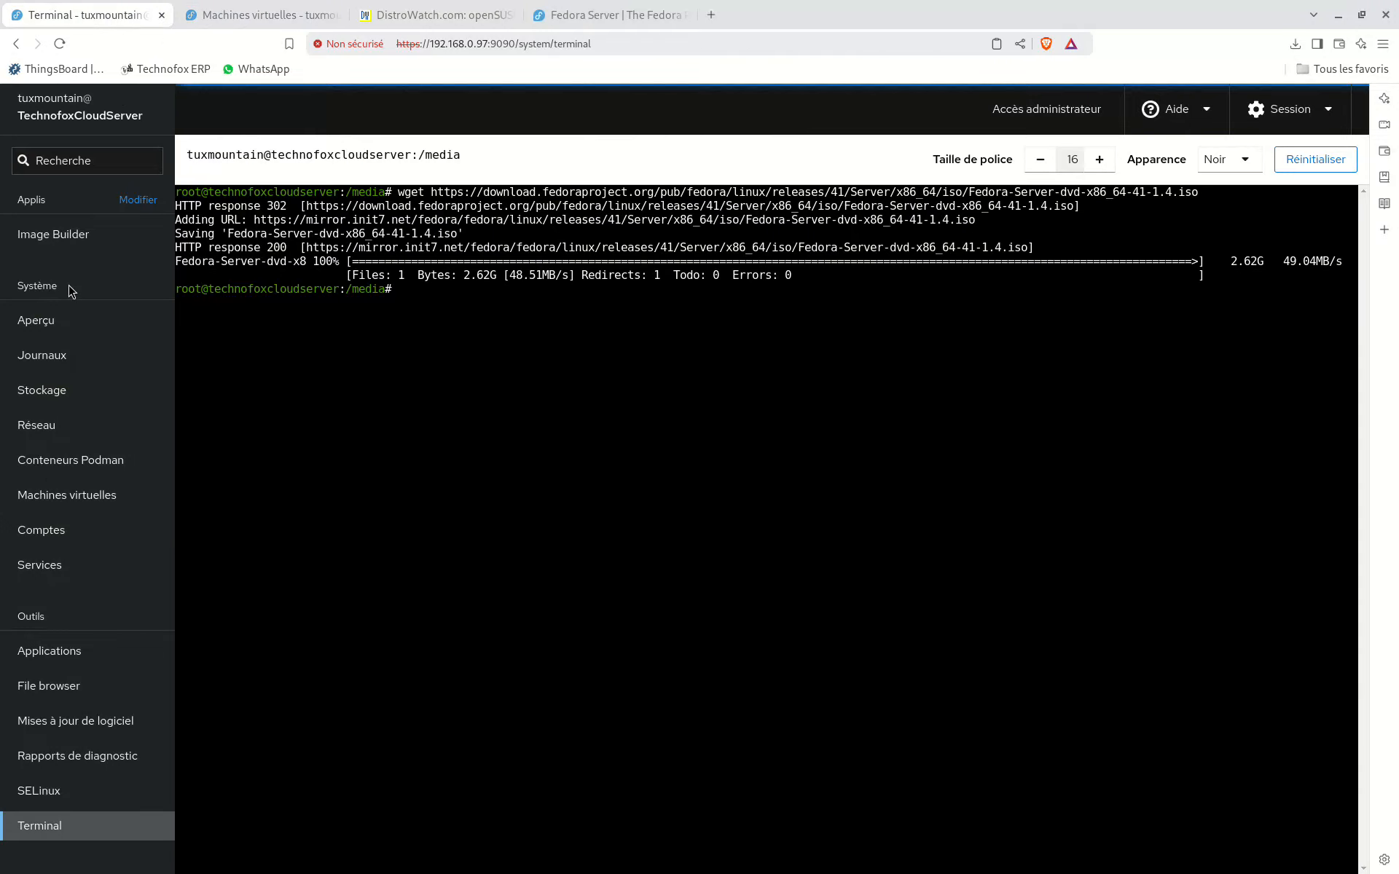
click(55, 325)
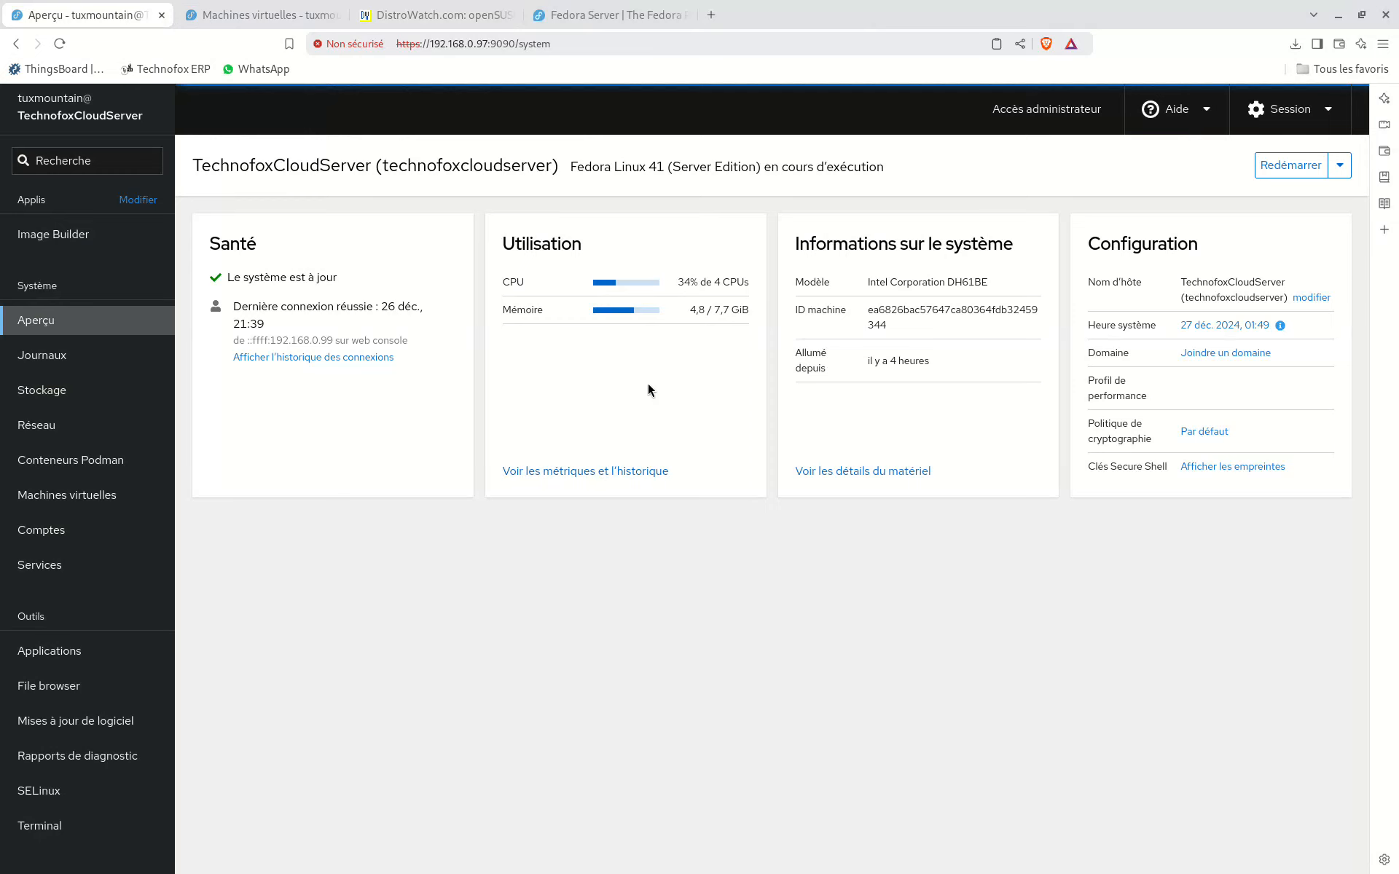
click(586, 472)
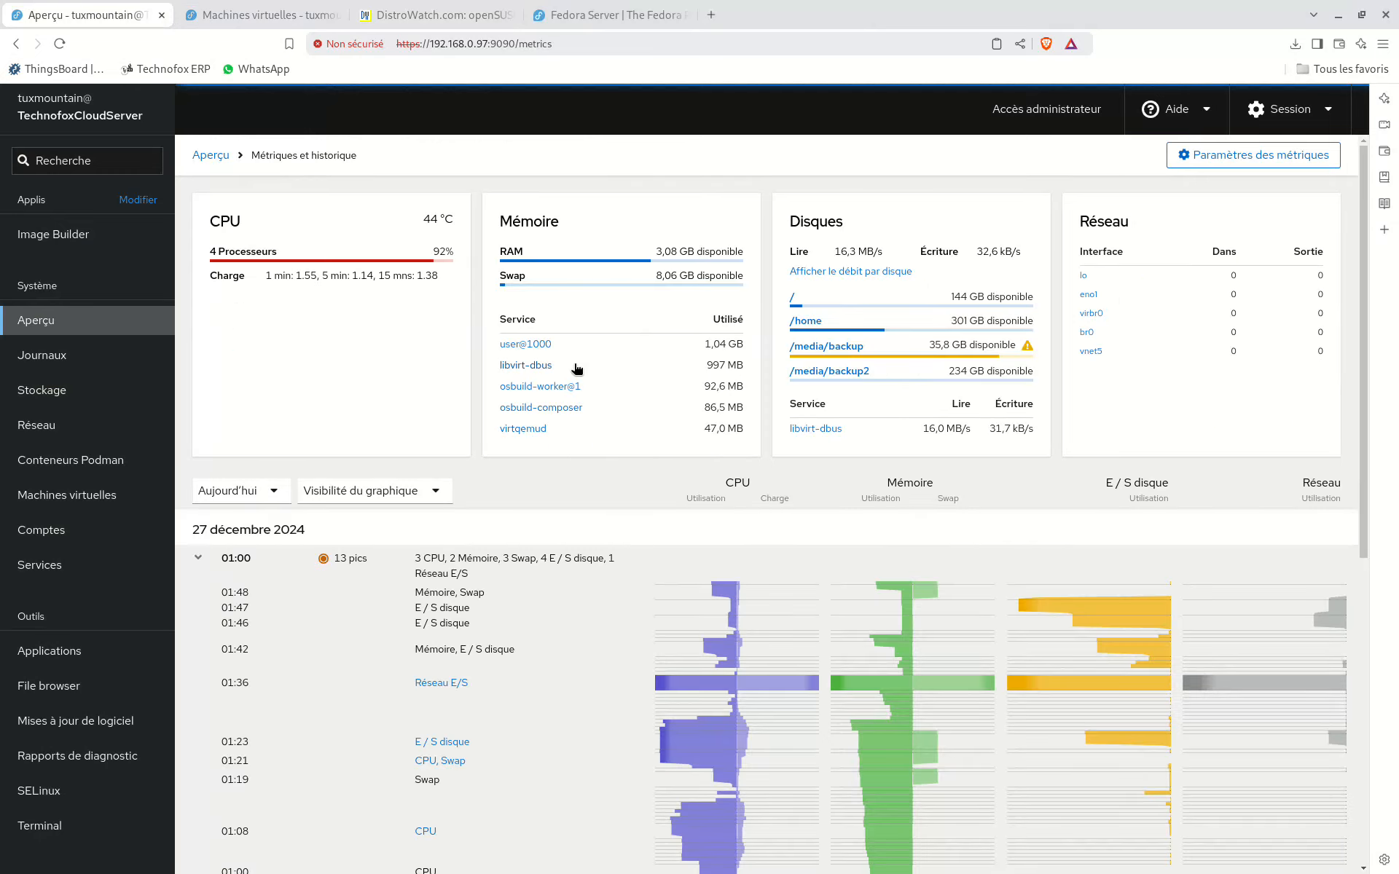
mouse_move(711, 598)
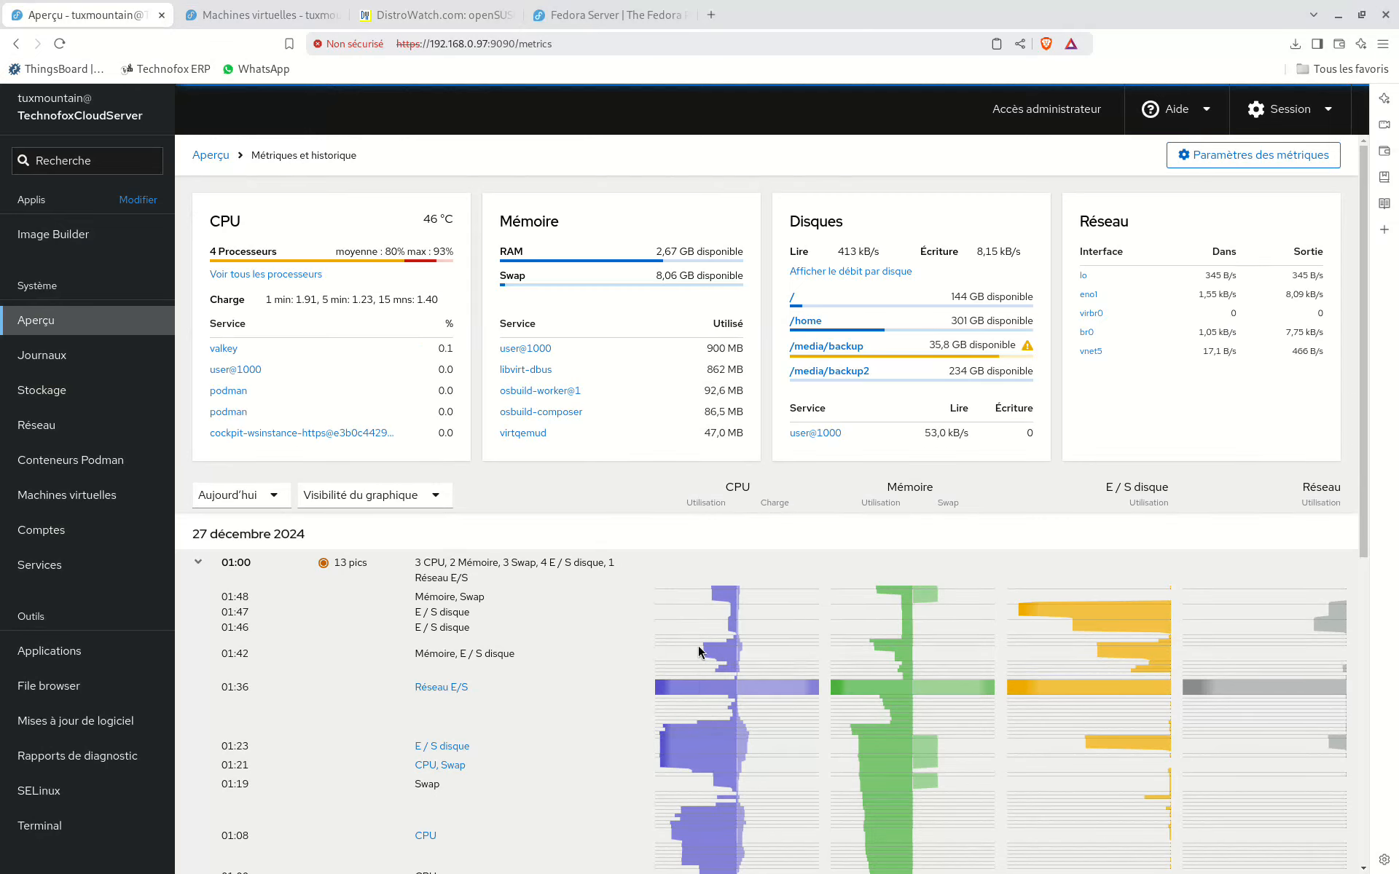
mouse_move(698, 645)
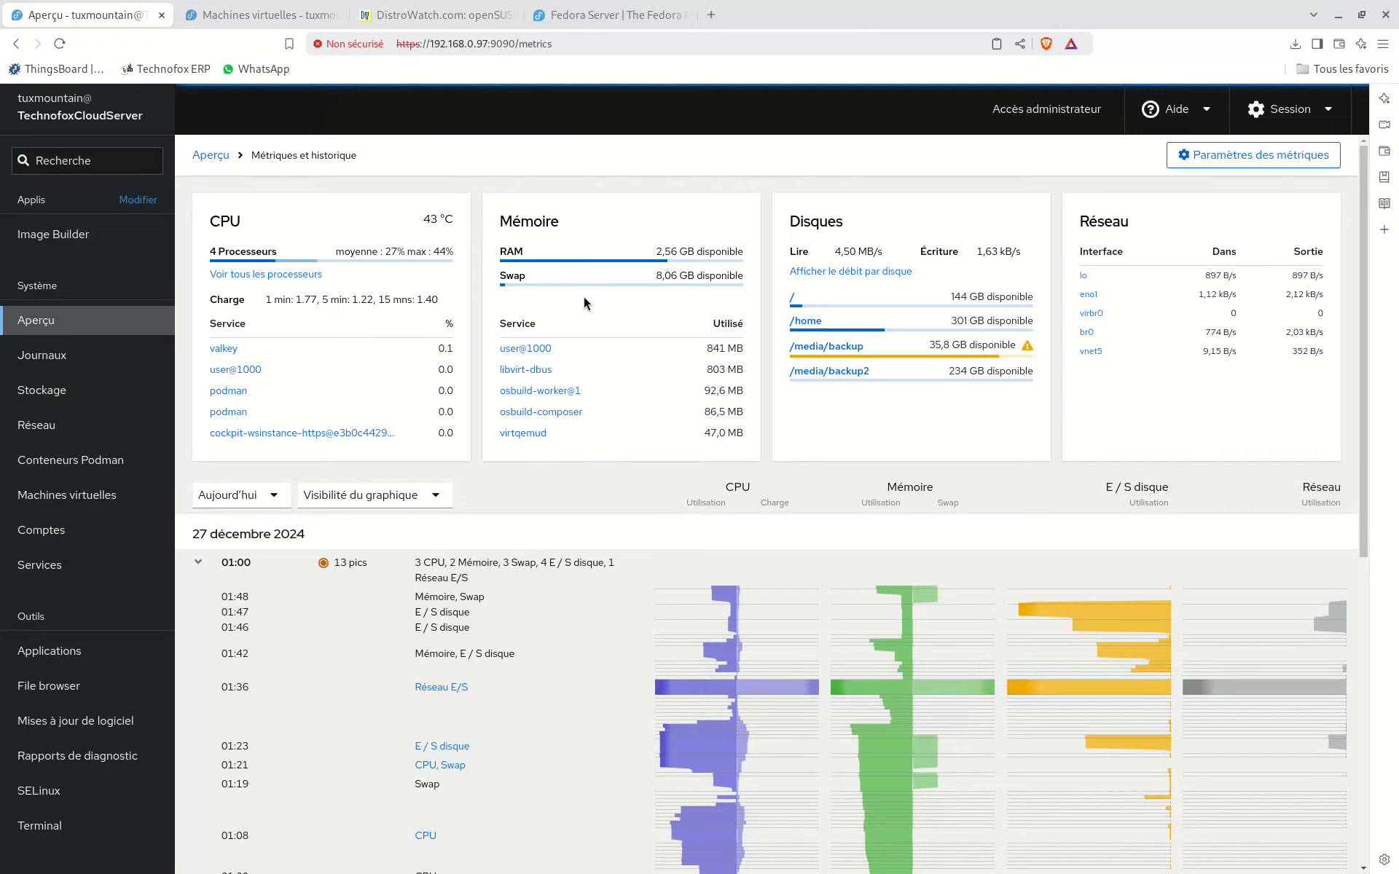
Step: Return to the FedoraServer1 console and choose Français (Suisse) as the installation language
click(291, 27)
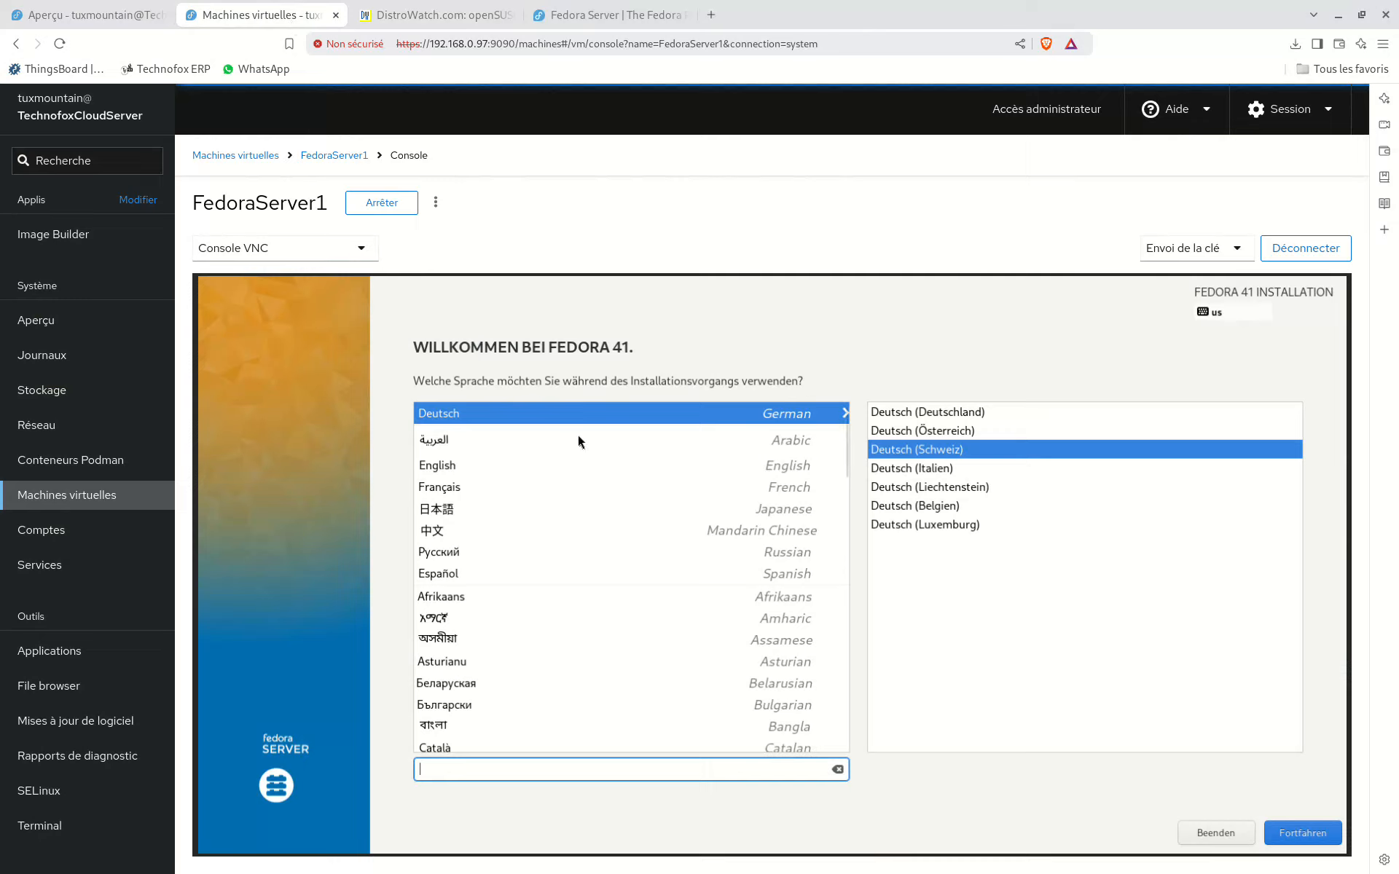
click(474, 487)
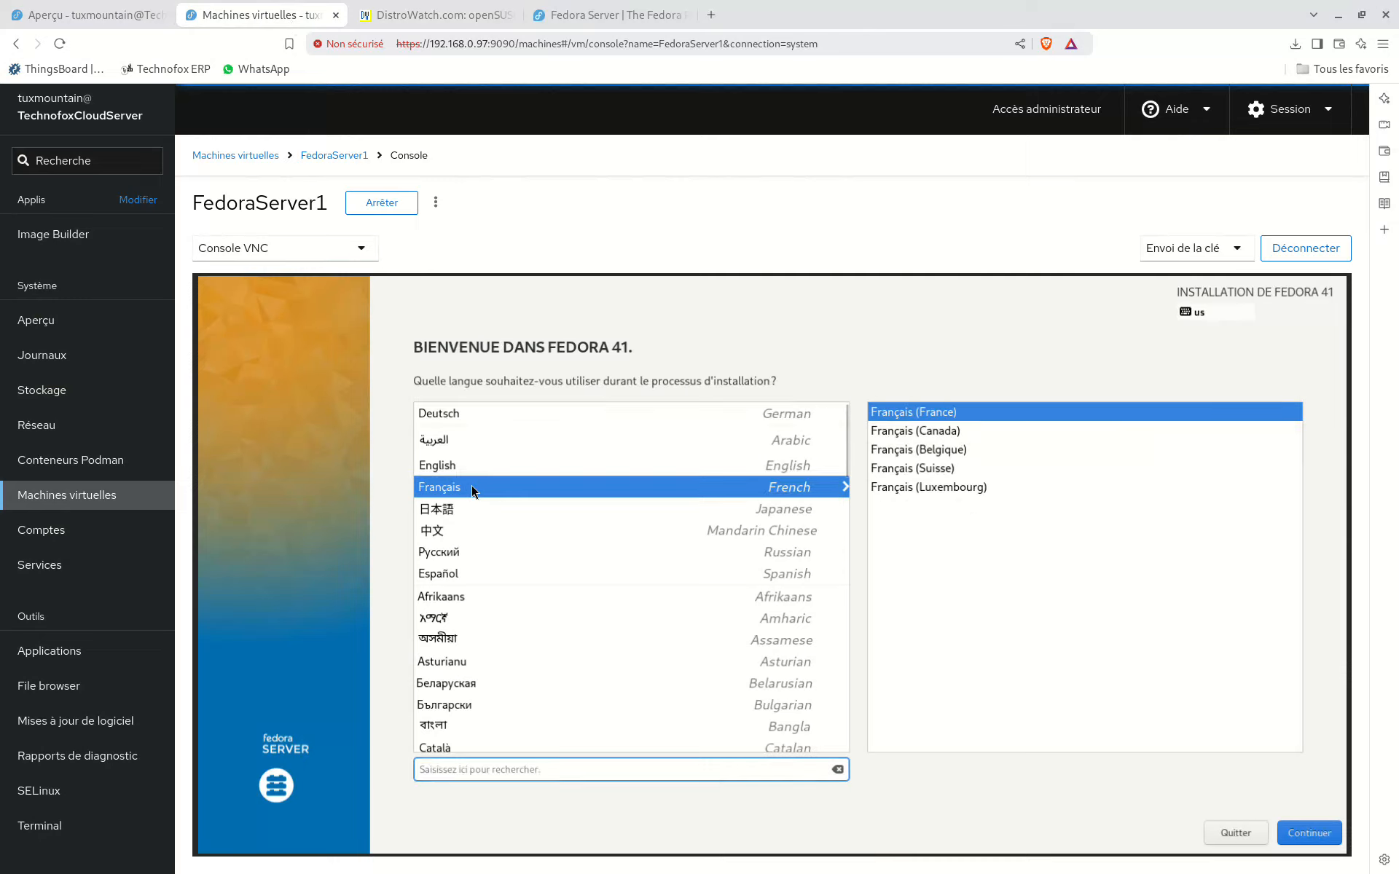
click(912, 469)
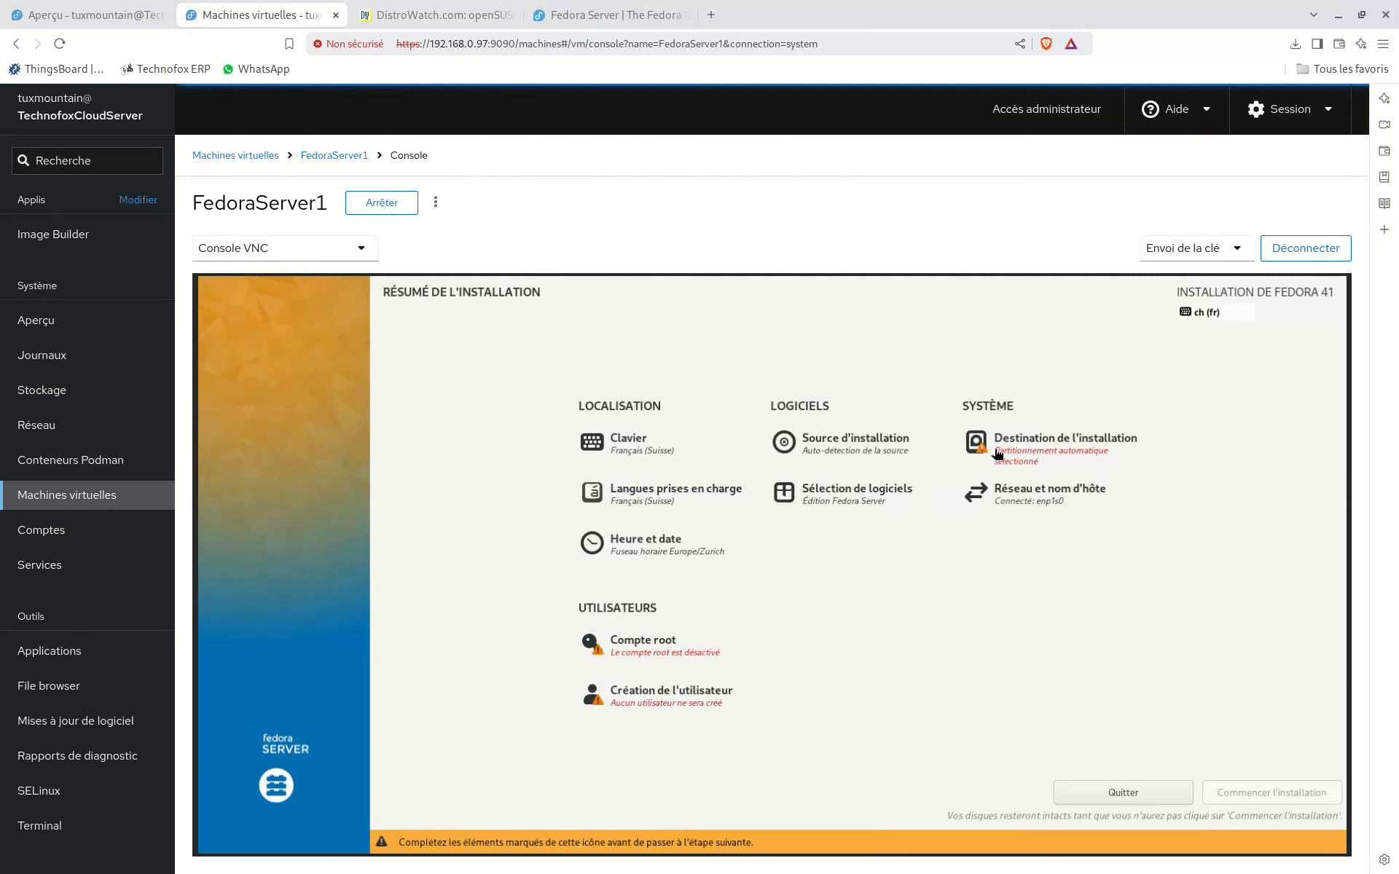
Step: Use the 15 Gio vda disk with automatic storage configuration as the installation destination, and review the software selection, keeping Édition Fedora Server
click(1017, 467)
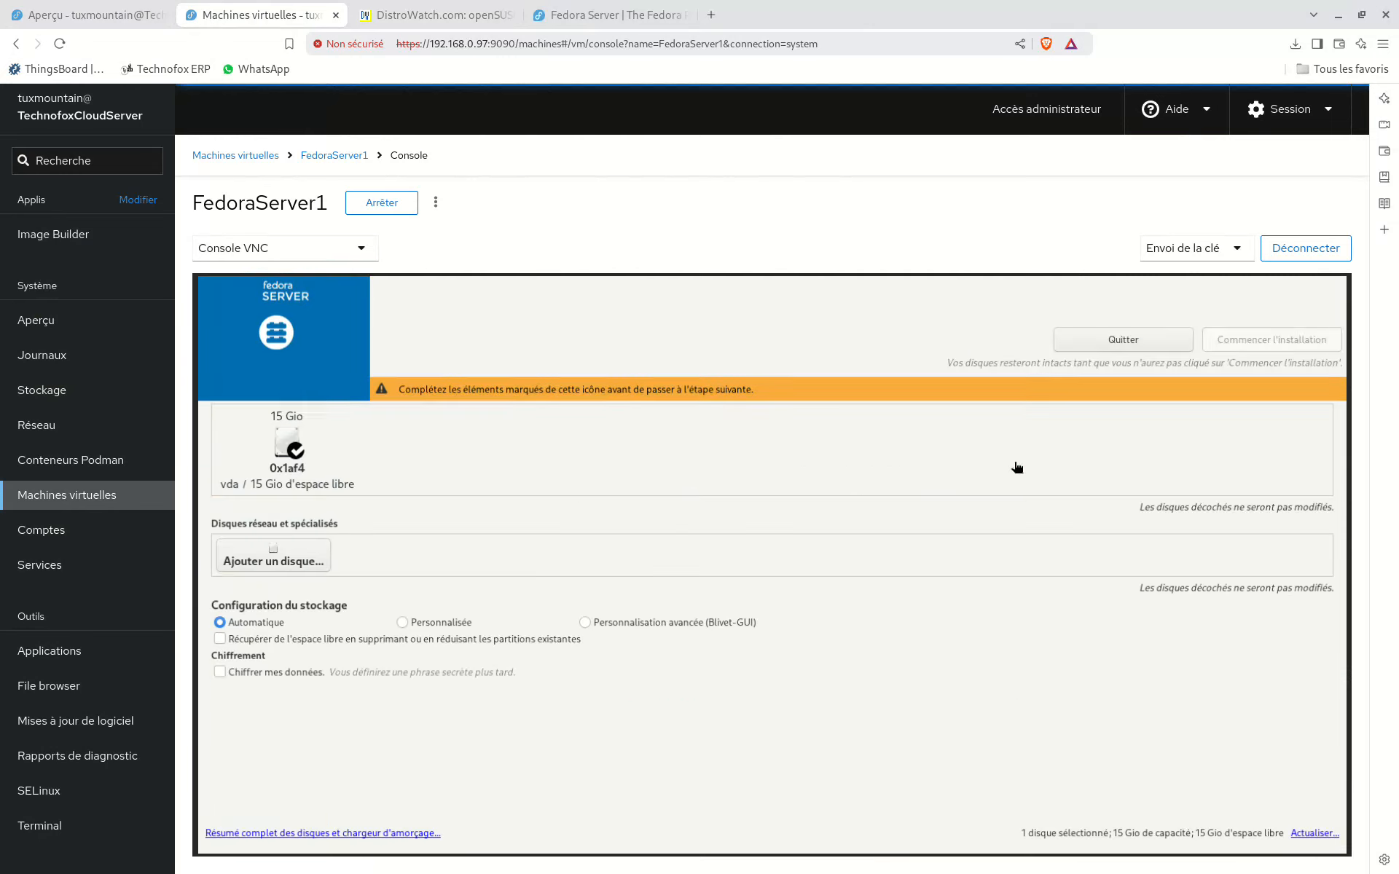
click(309, 446)
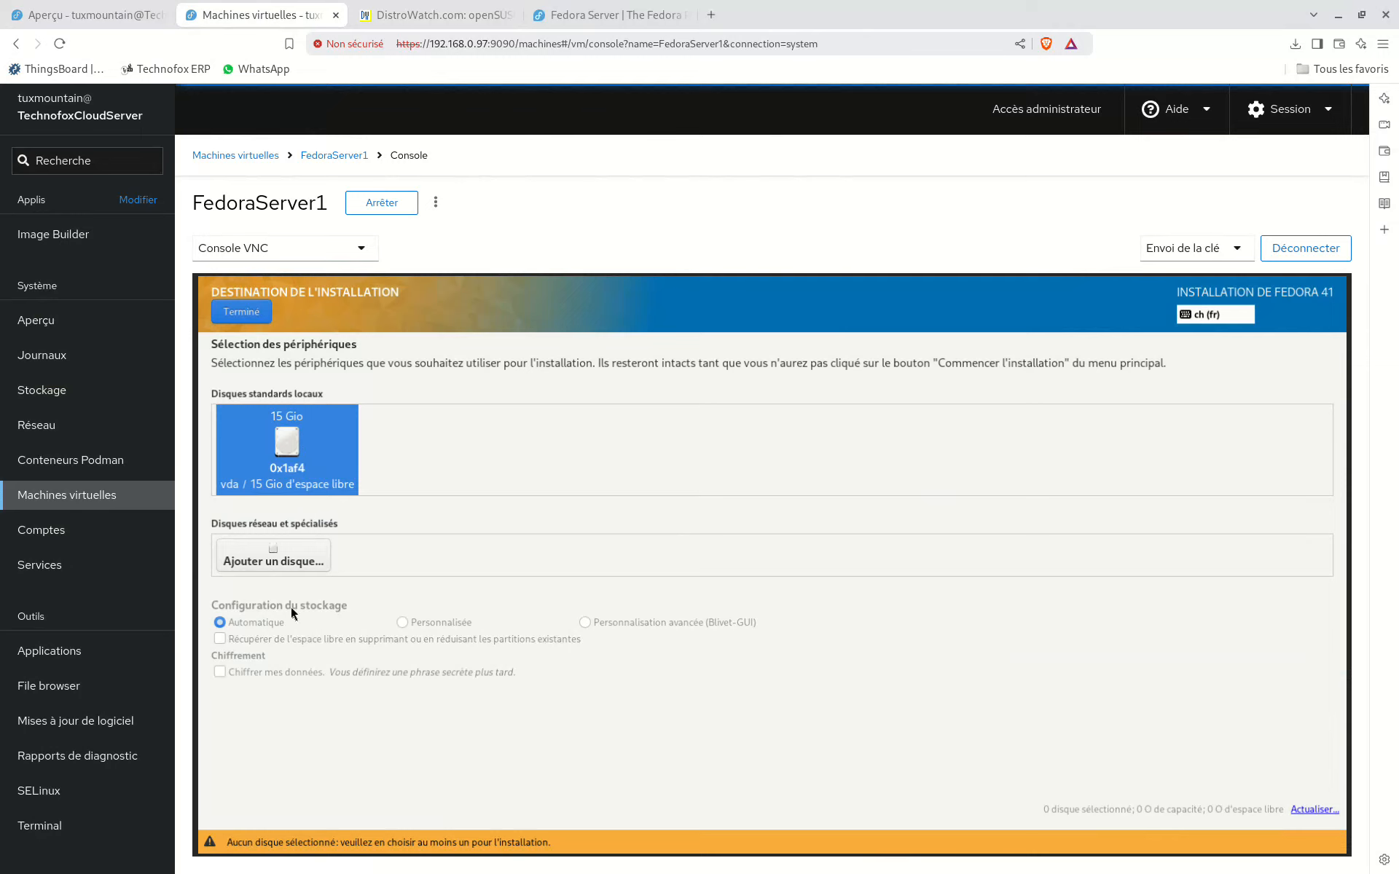
click(237, 314)
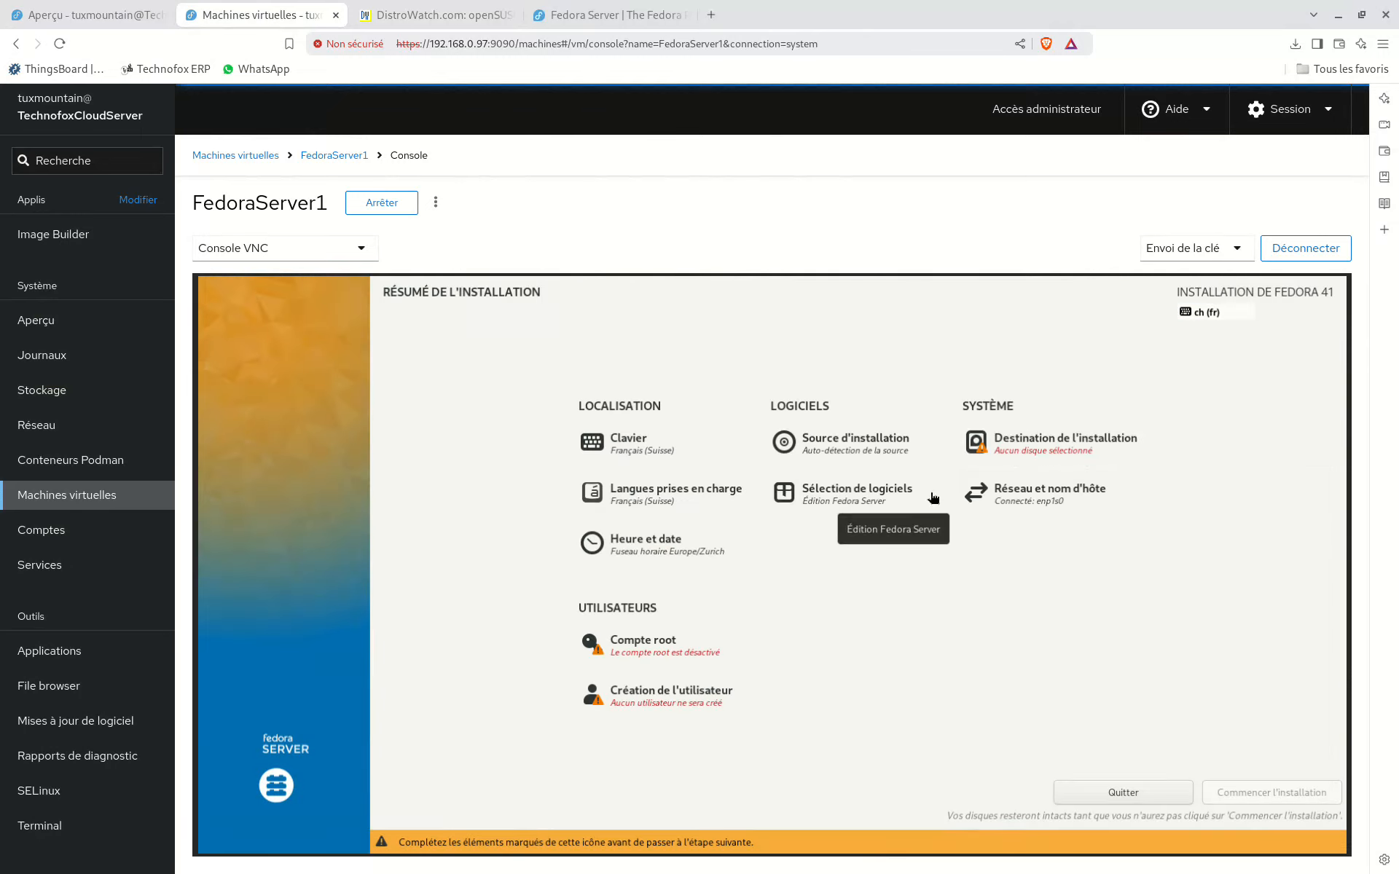
click(1023, 457)
click(287, 469)
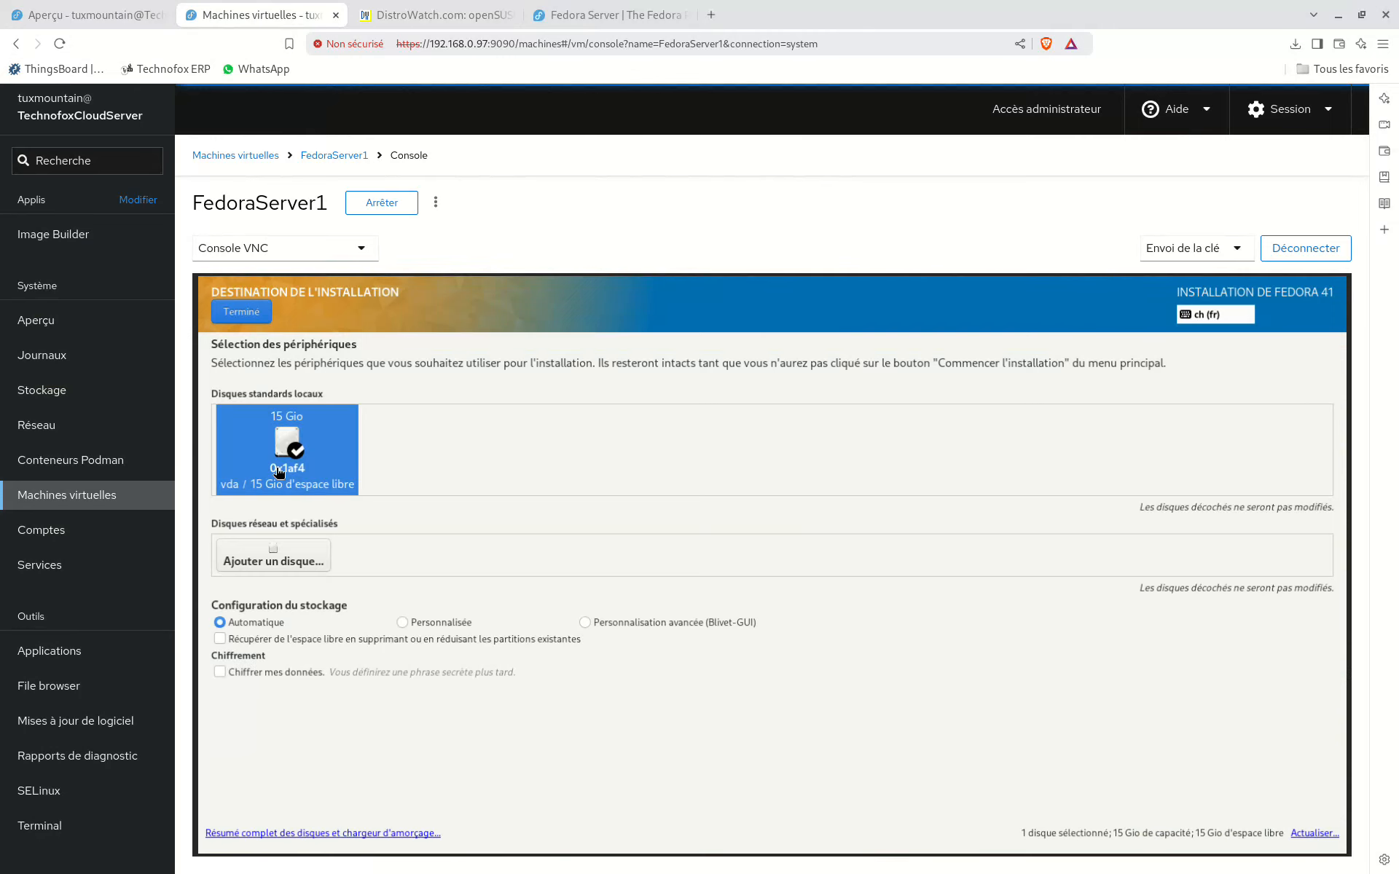
click(260, 312)
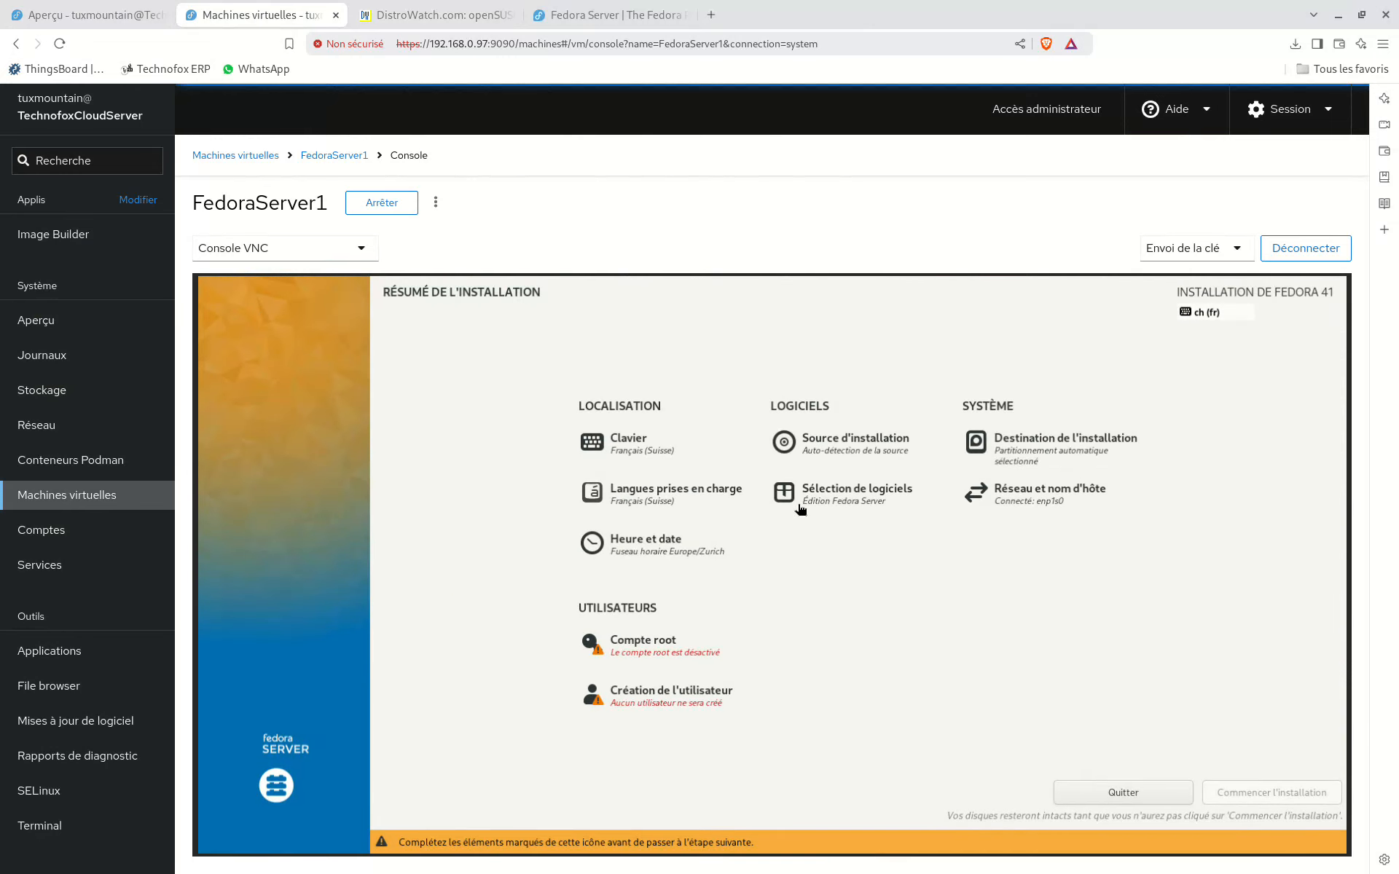
click(844, 507)
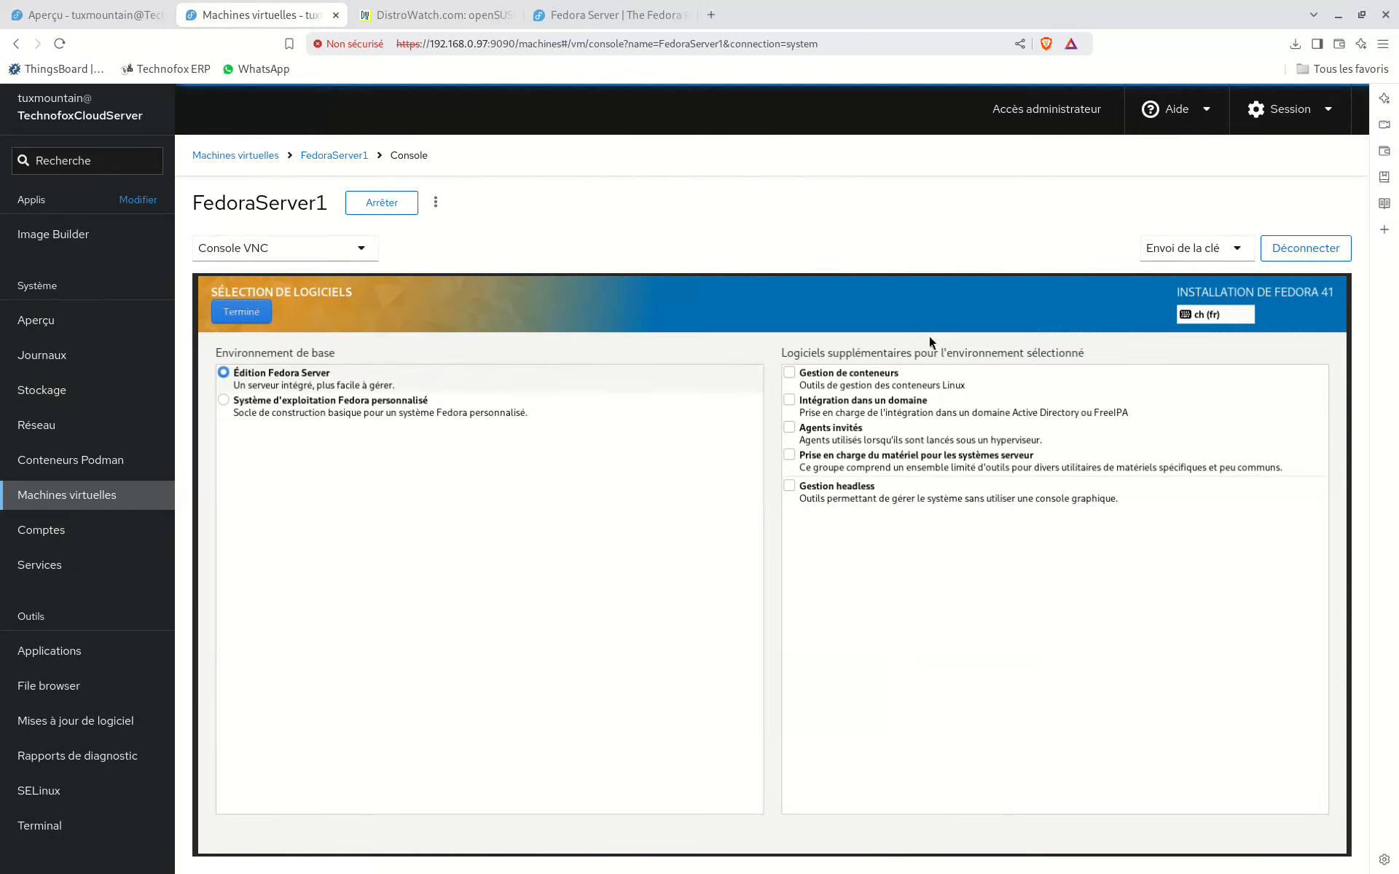
click(248, 313)
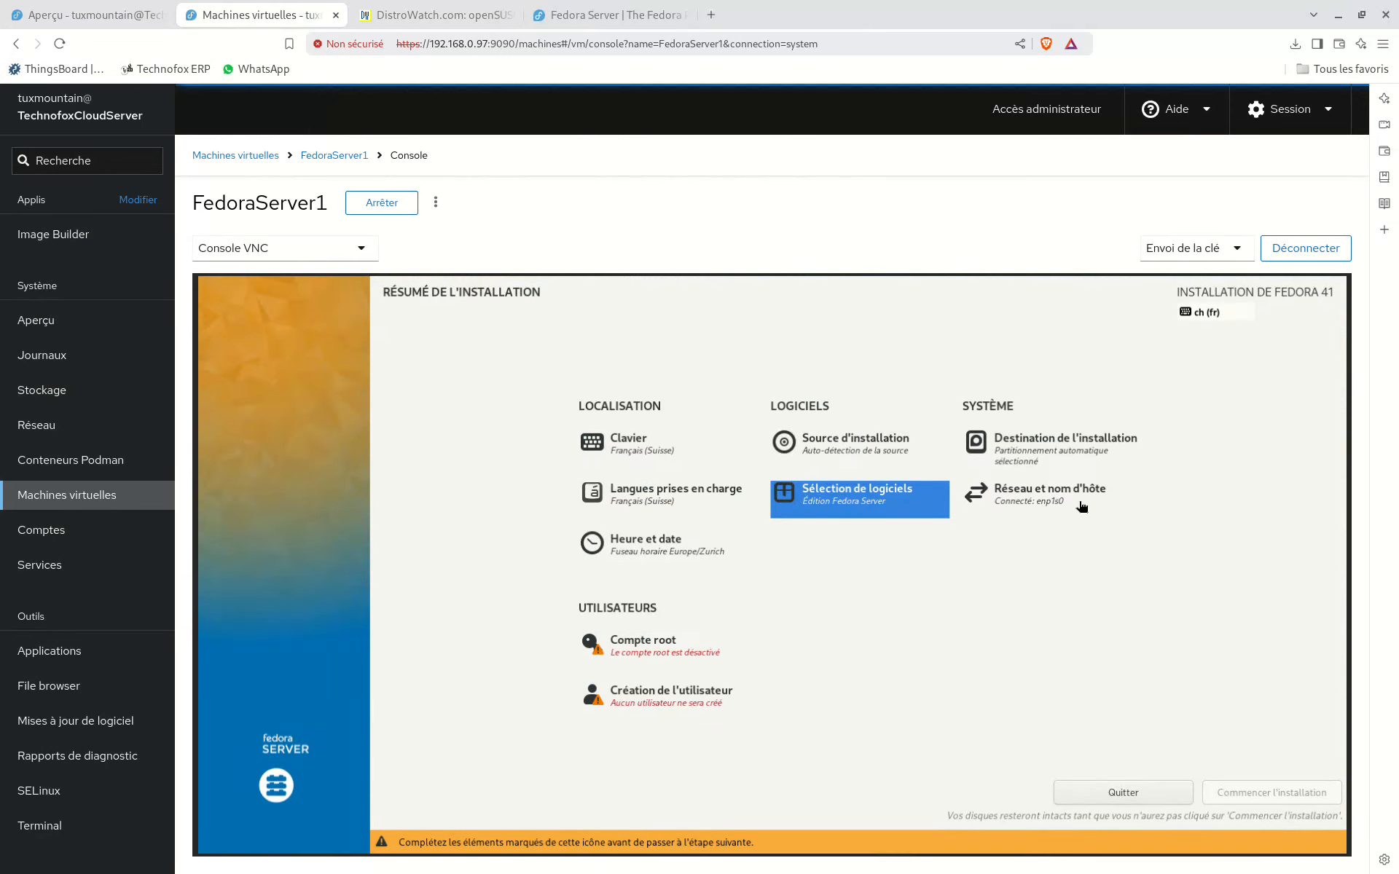
Step: Enable the root account, enter and confirm the root password, and allow root SSH login with a password
click(626, 647)
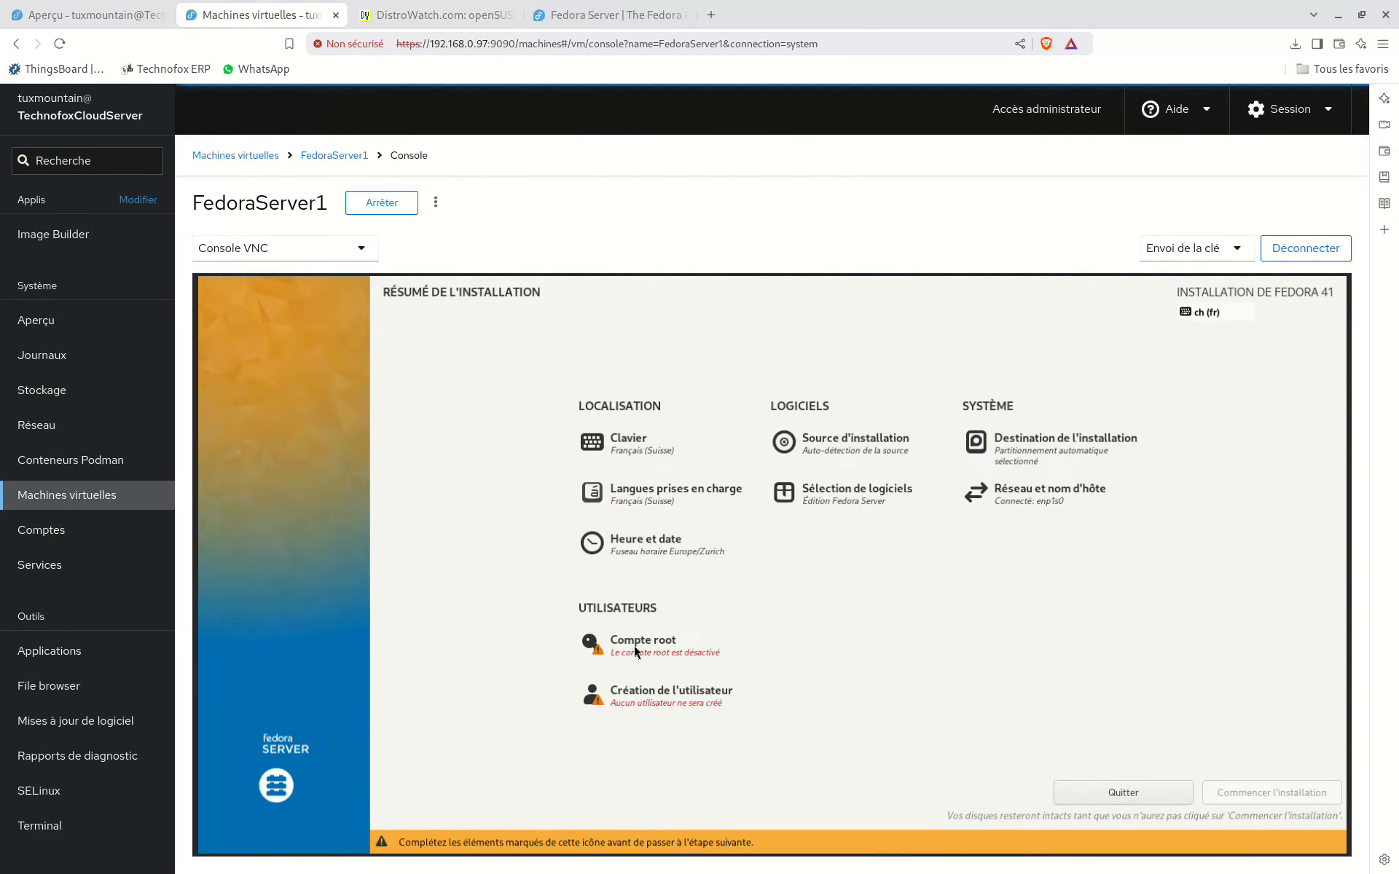
click(594, 508)
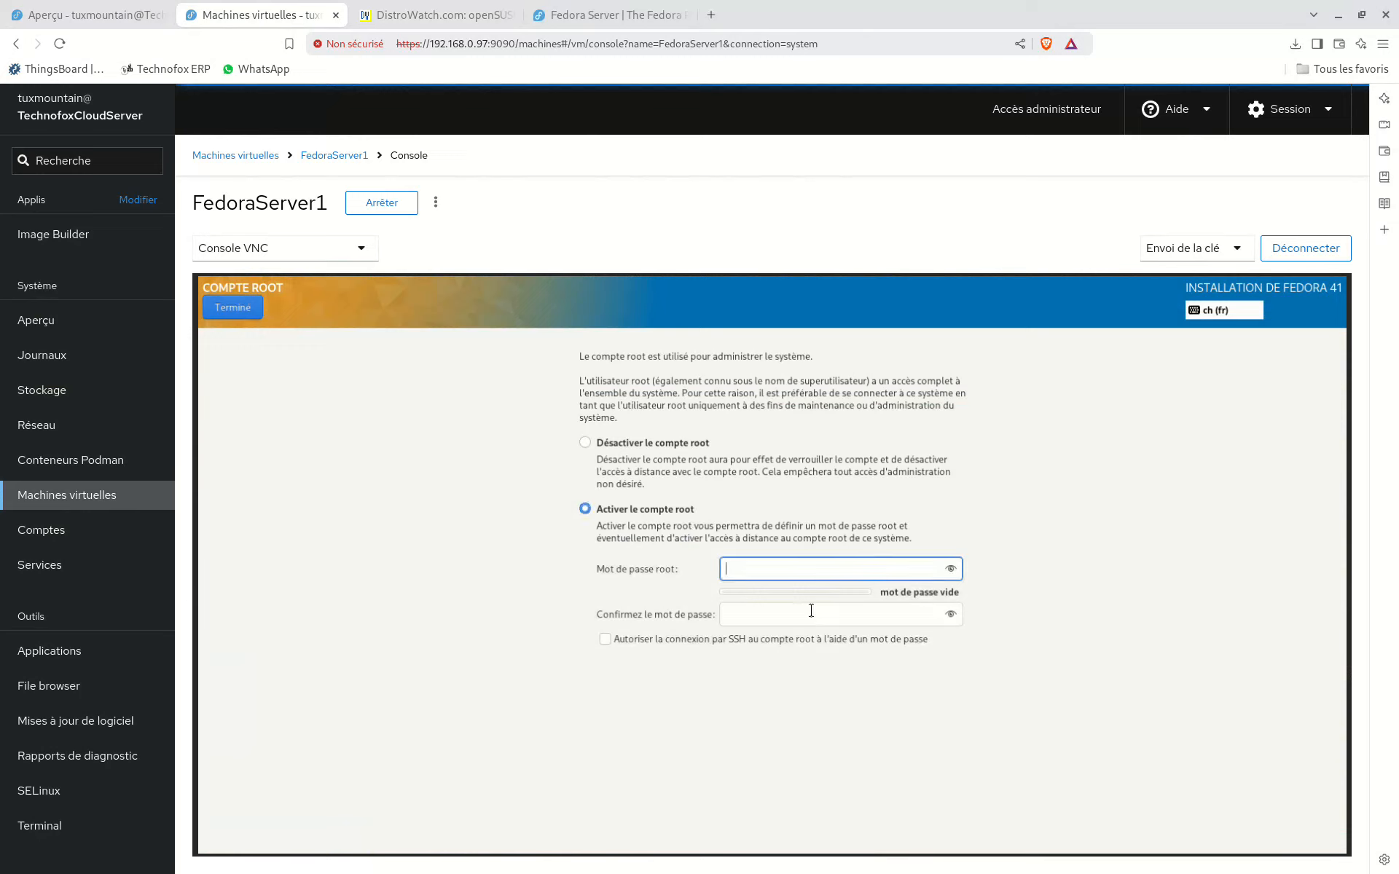
text(•••••)
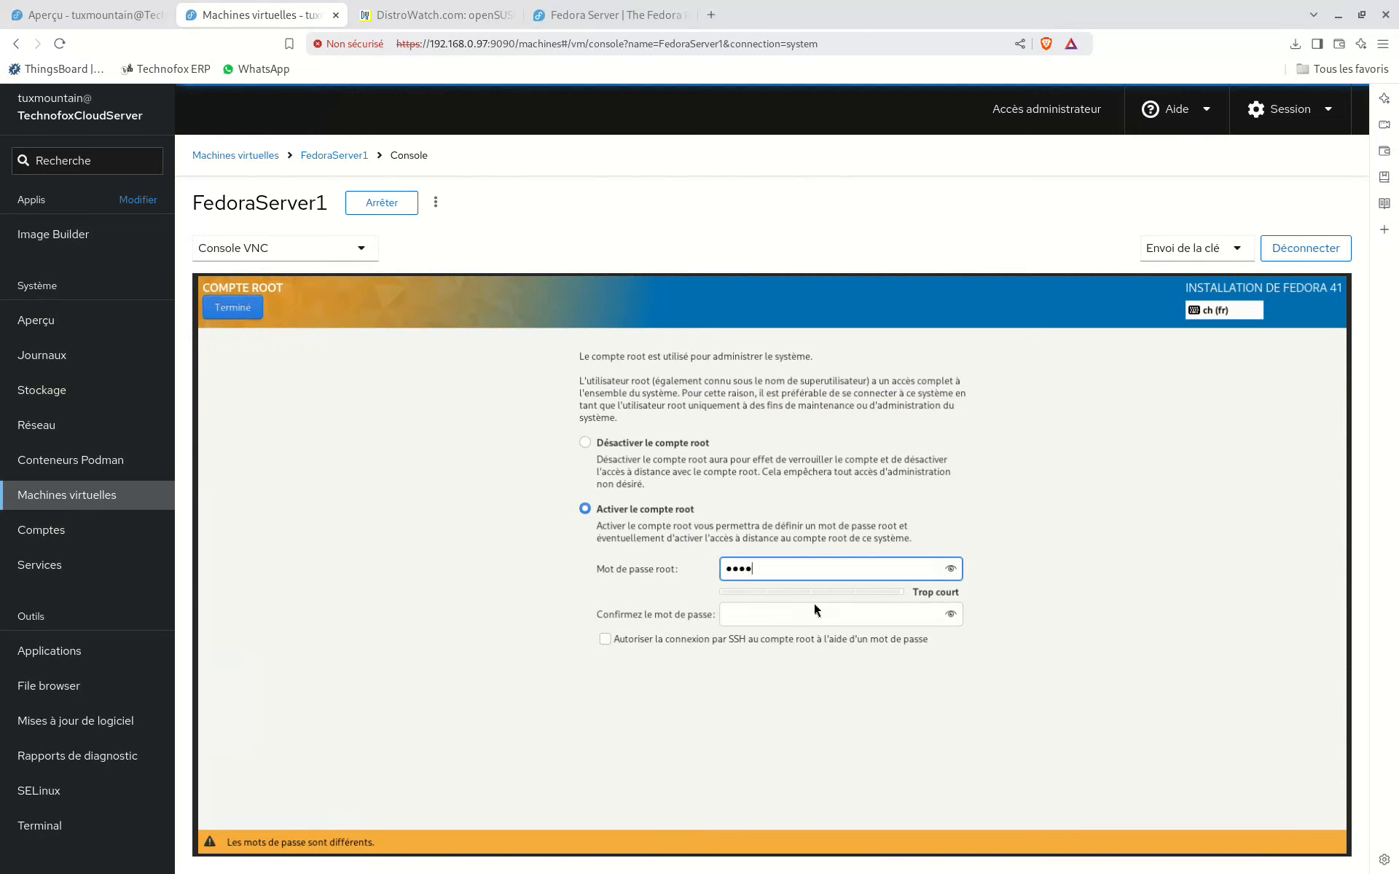
text(•••)
key(Tab)
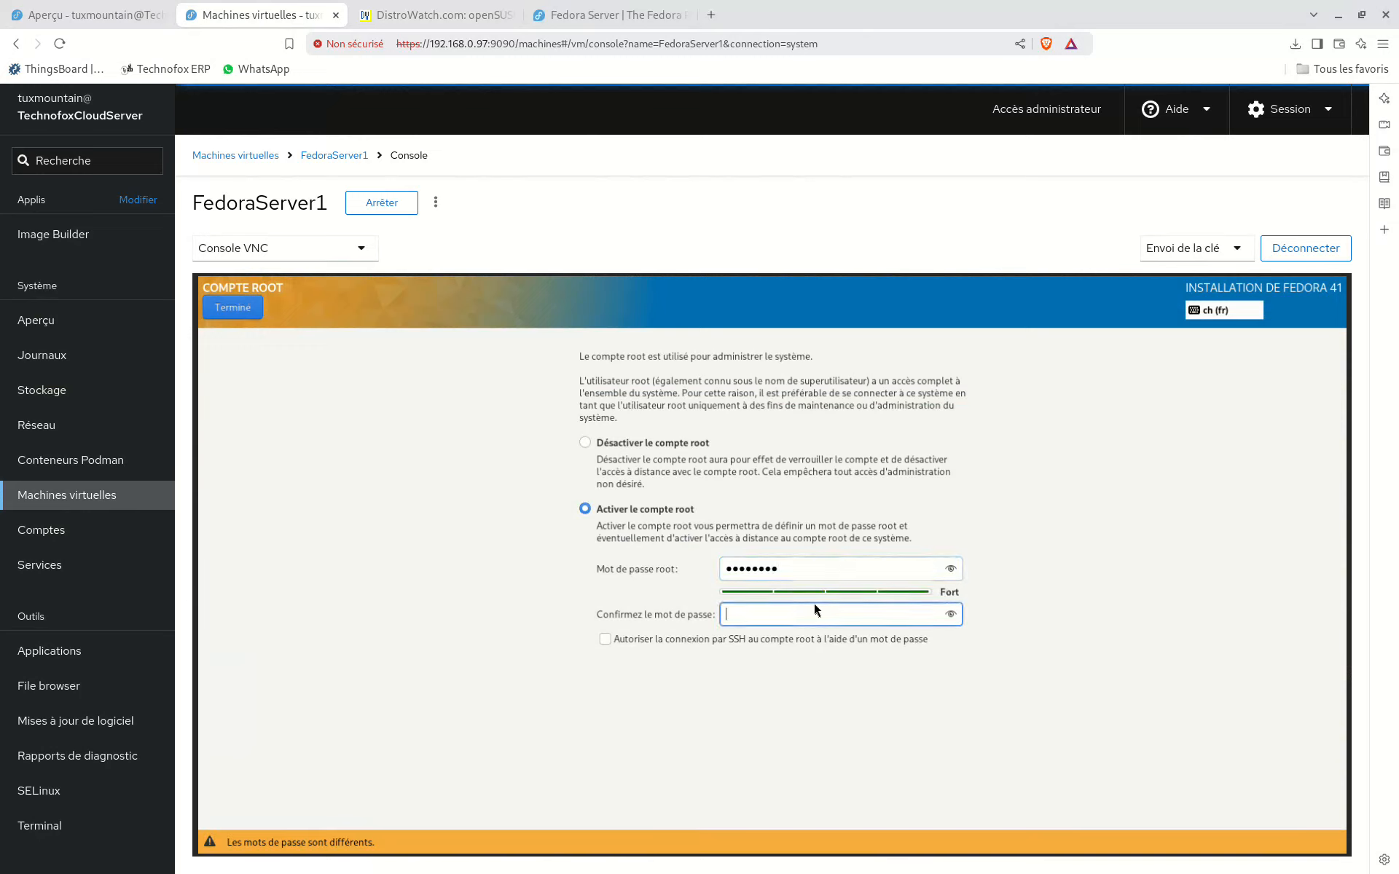
text(••••••••)
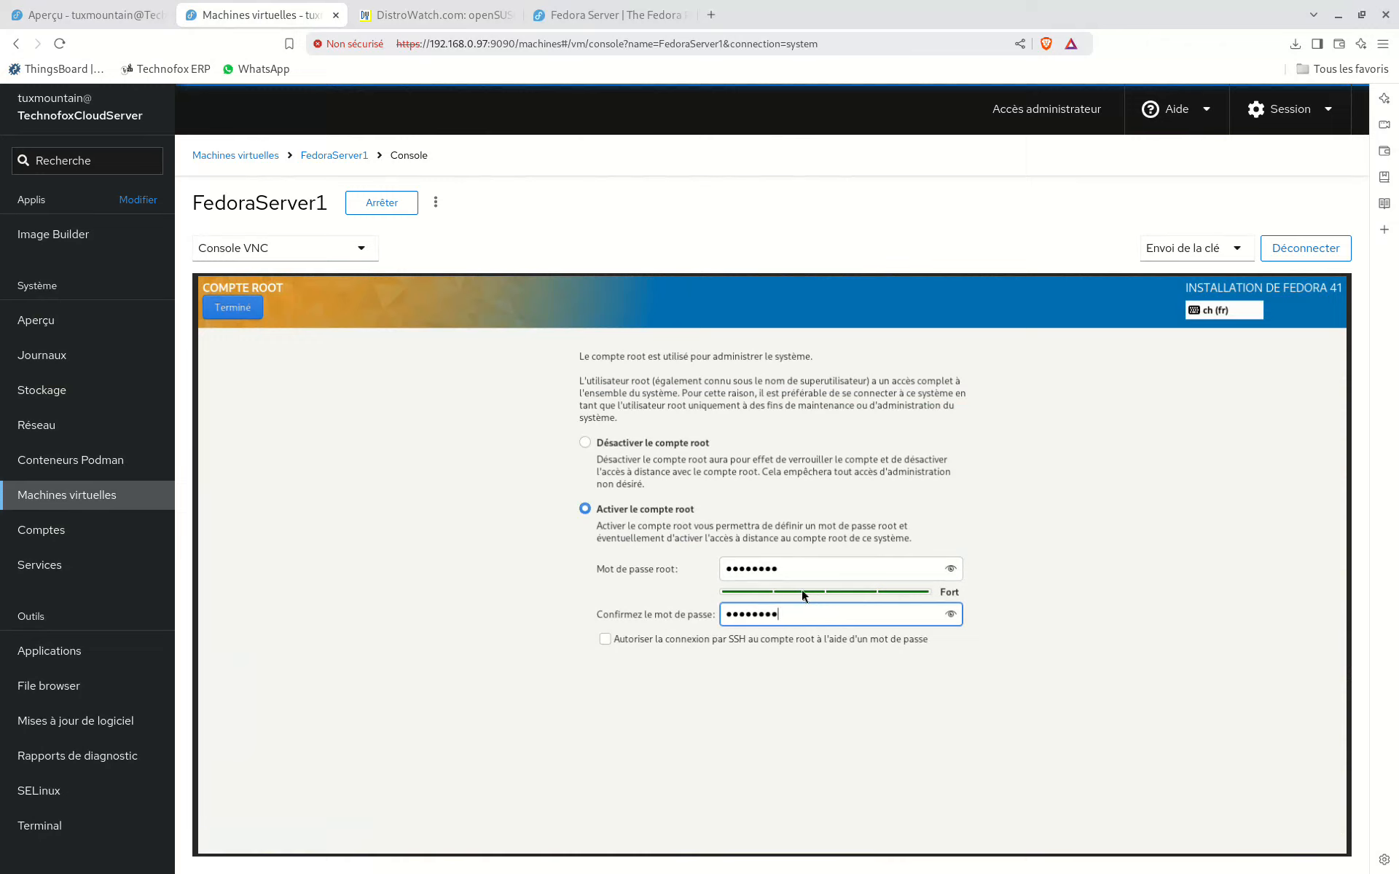
click(627, 641)
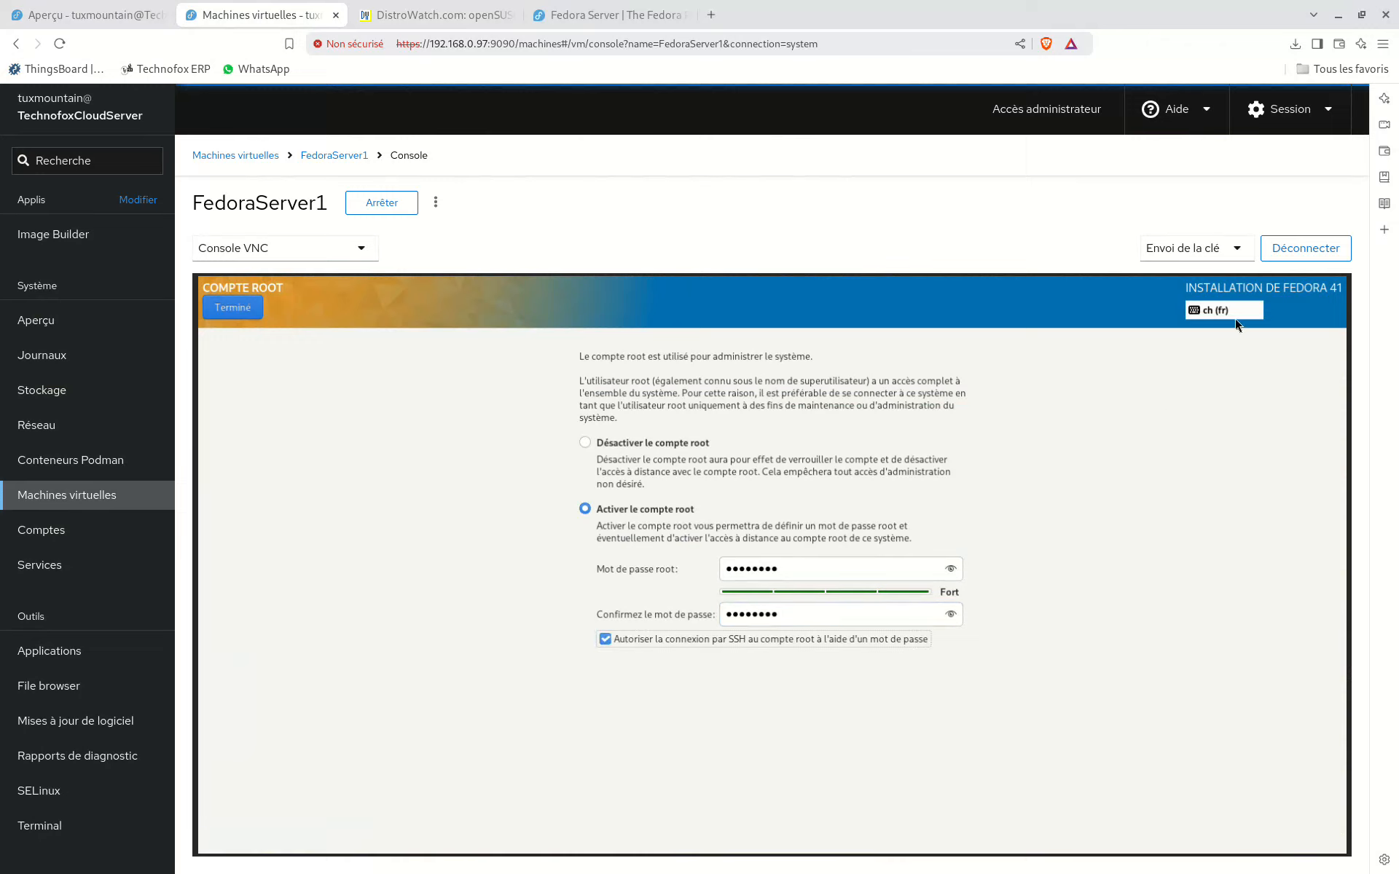
click(221, 315)
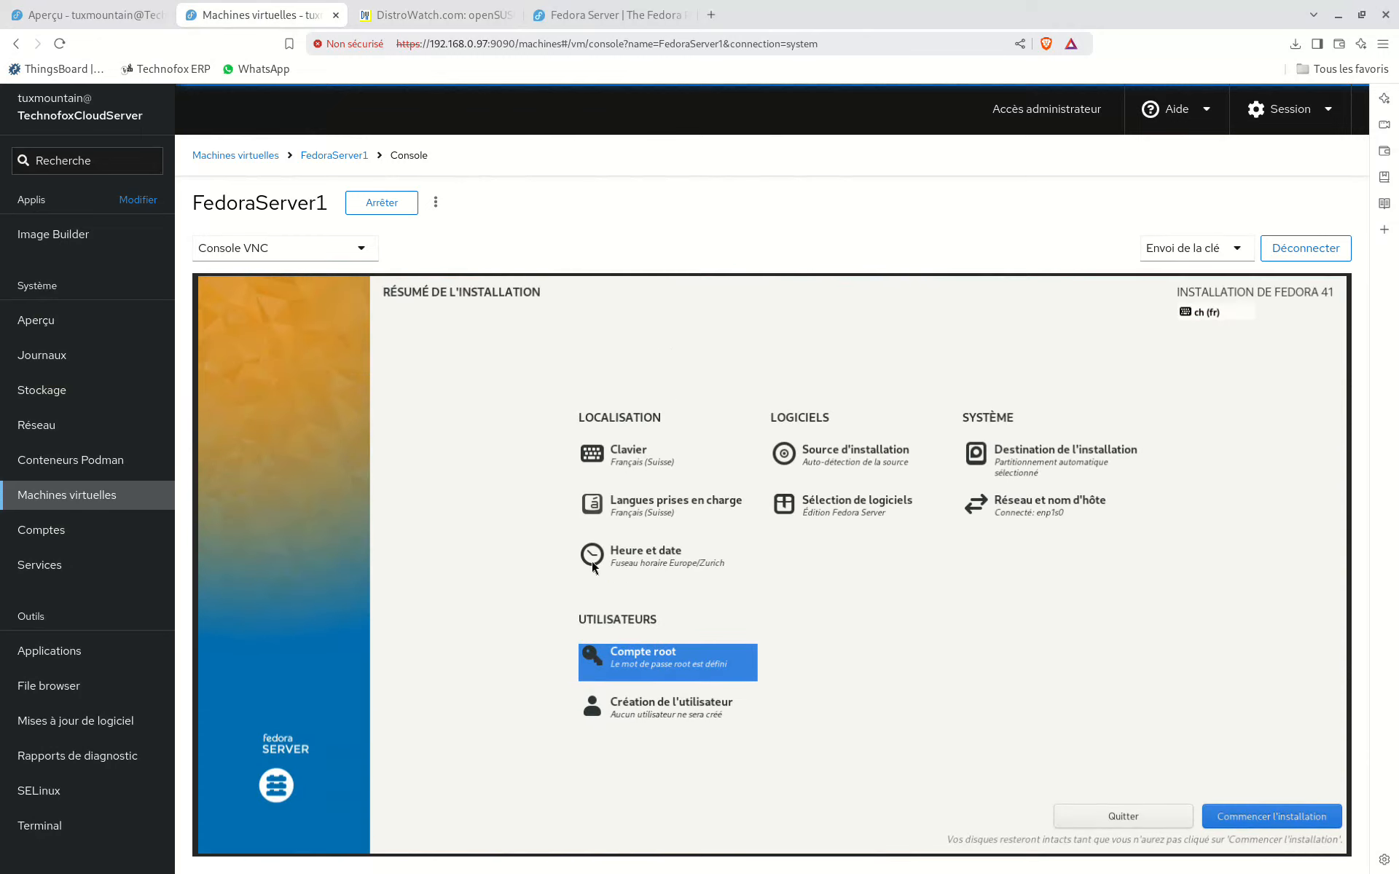
Step: Begin creating an administrator account with the user's full name and the username tuxmountain
click(668, 725)
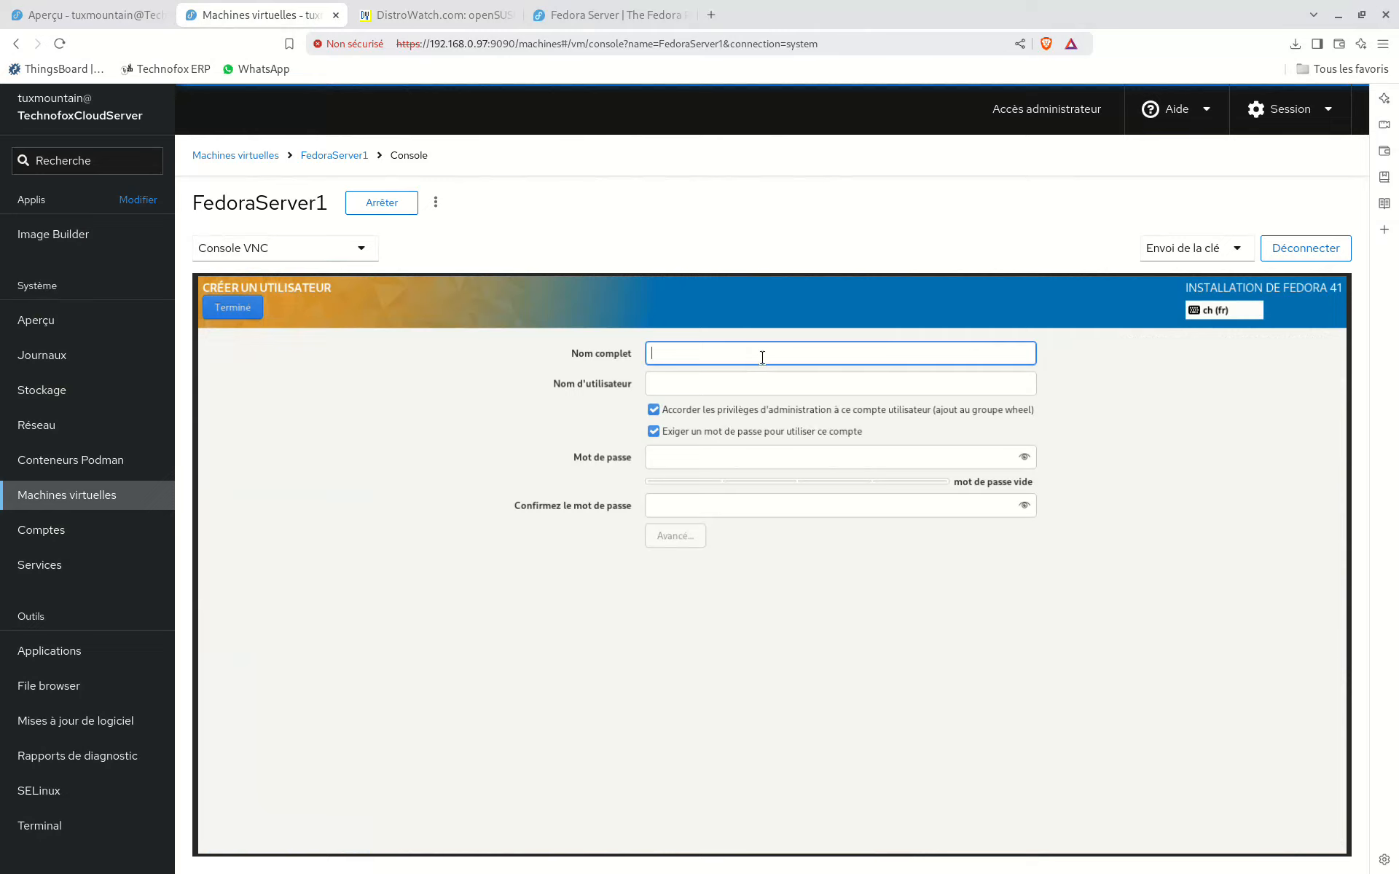
text(Tux)
key(BackSpace)
key(BackSpace)
key(BackSpace)
text(Cedric Rey)
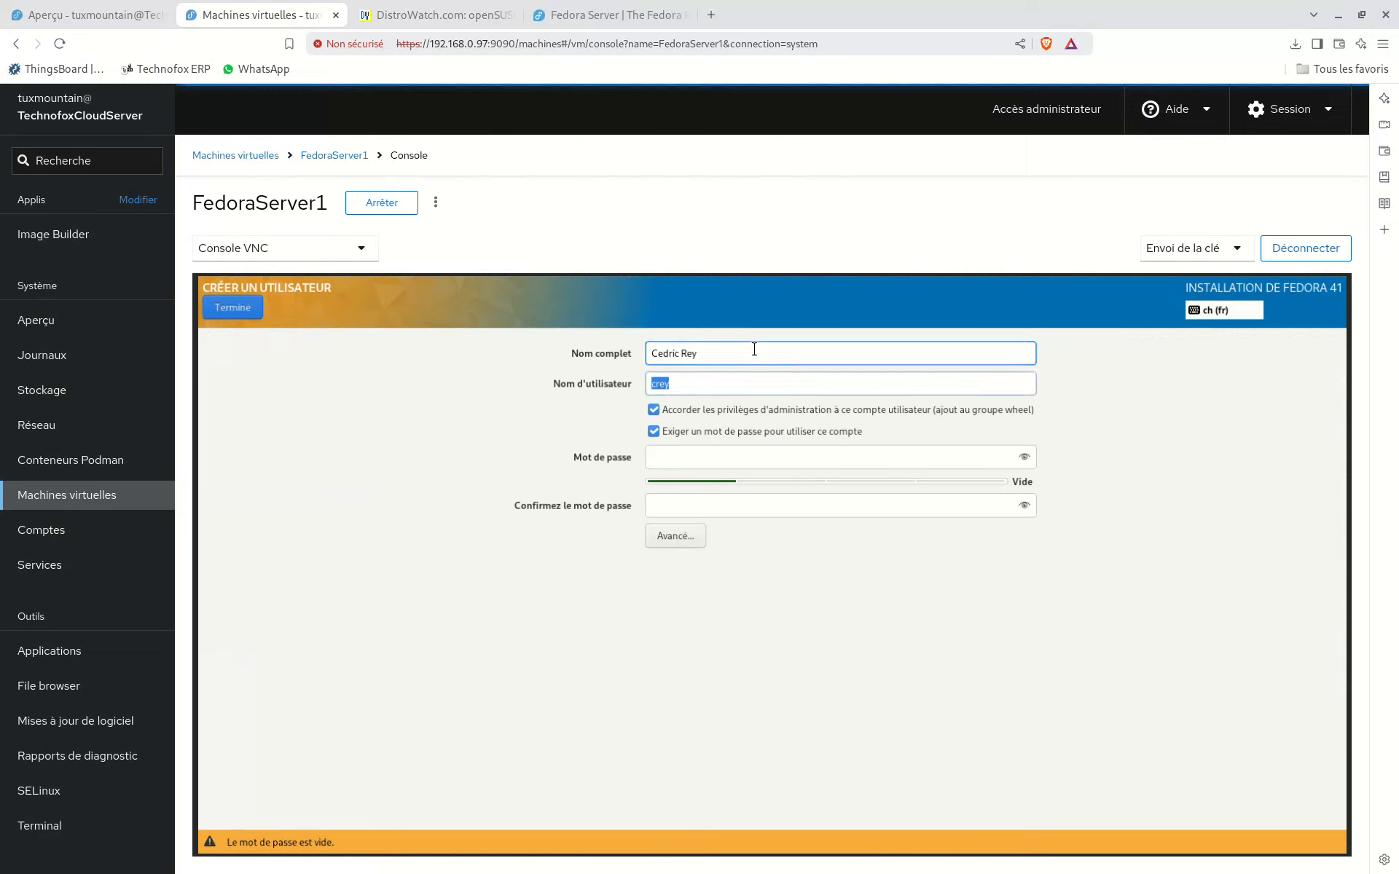
key(Tab)
text(tuxmountain)
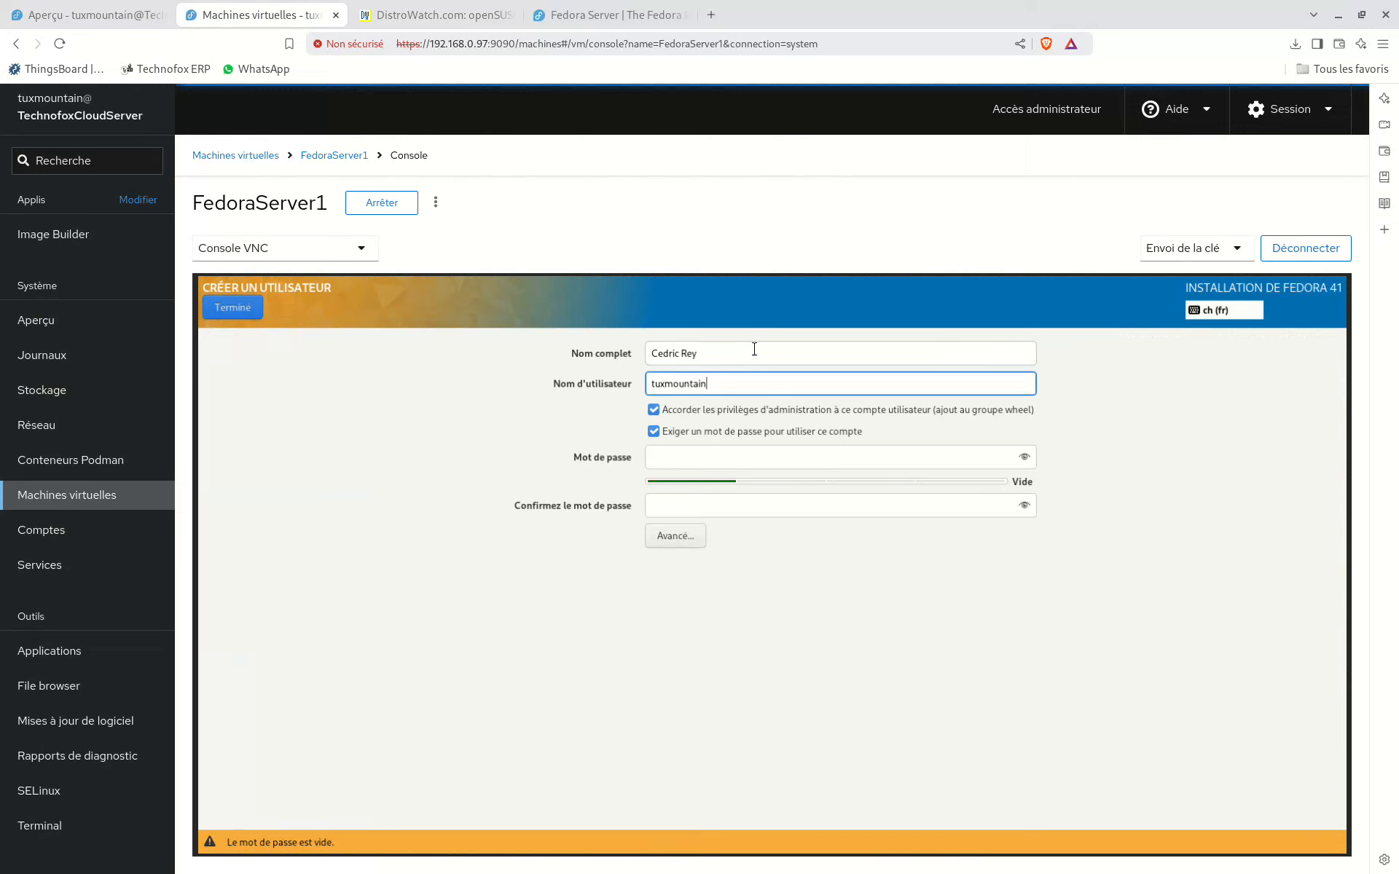
key(Tab)
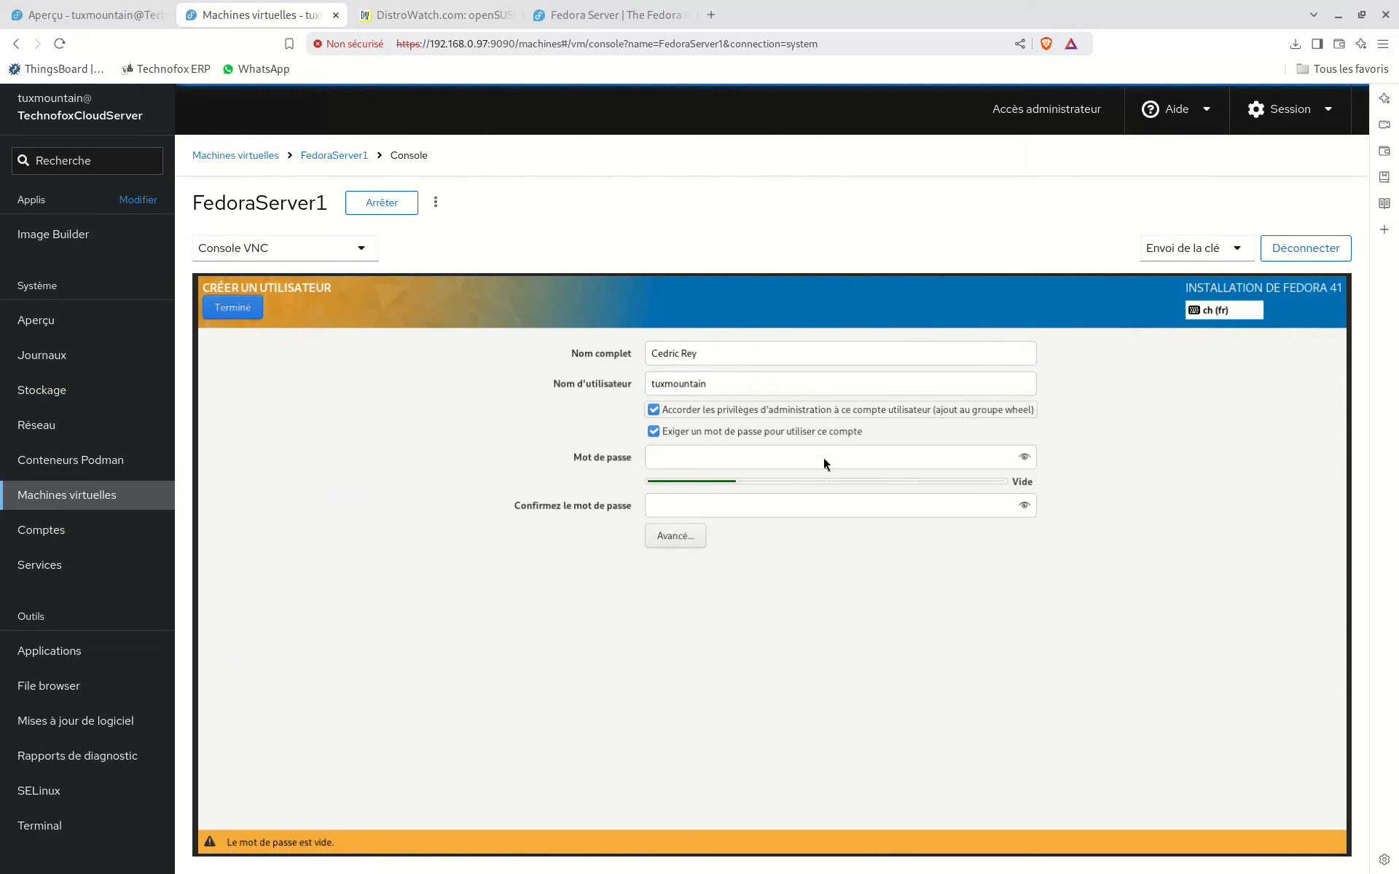
Step: Enter and confirm the account password for the new user
click(731, 458)
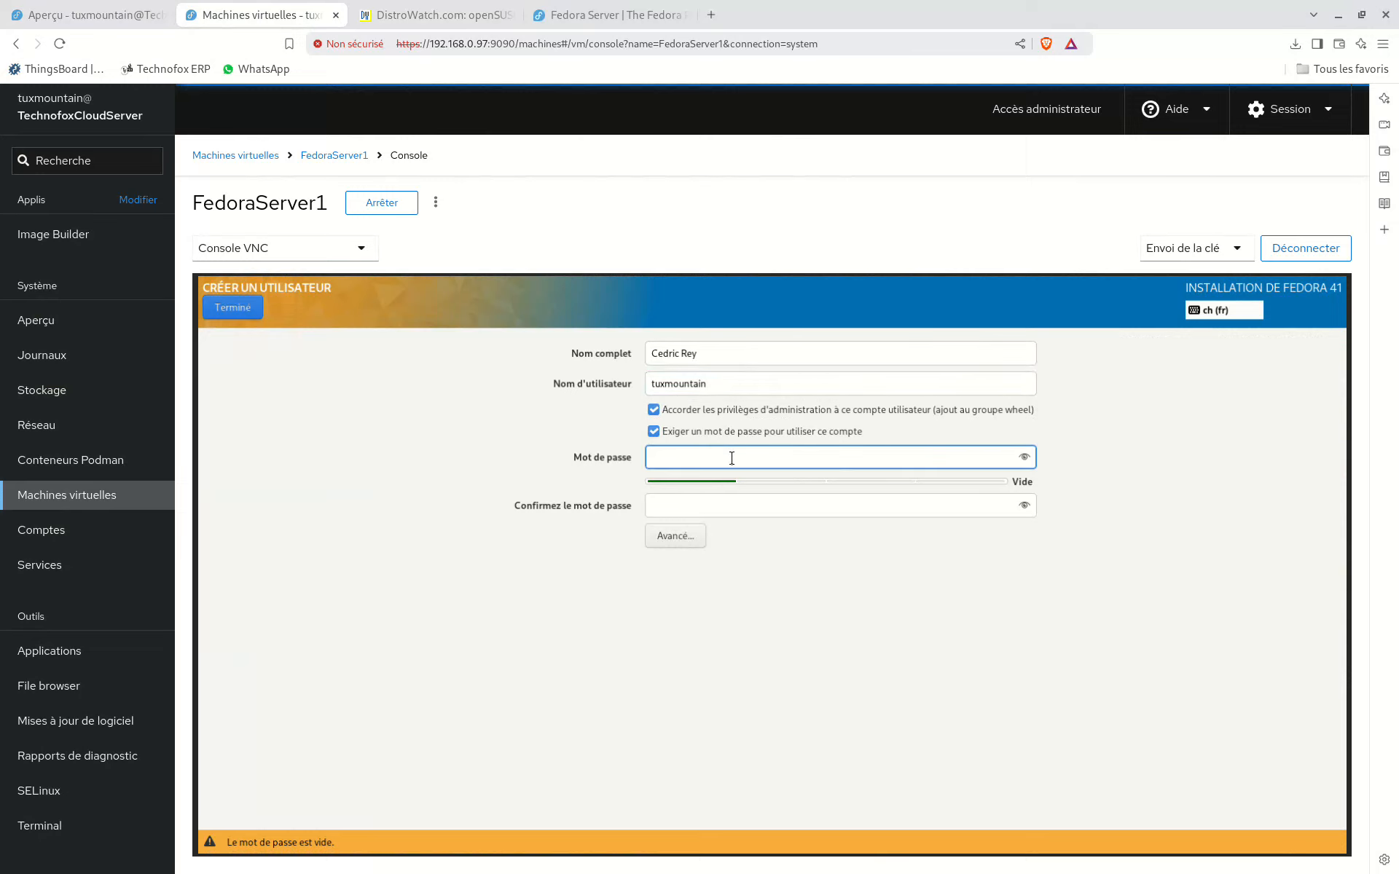
text(••••••••••)
key(Tab)
text(•••••••)
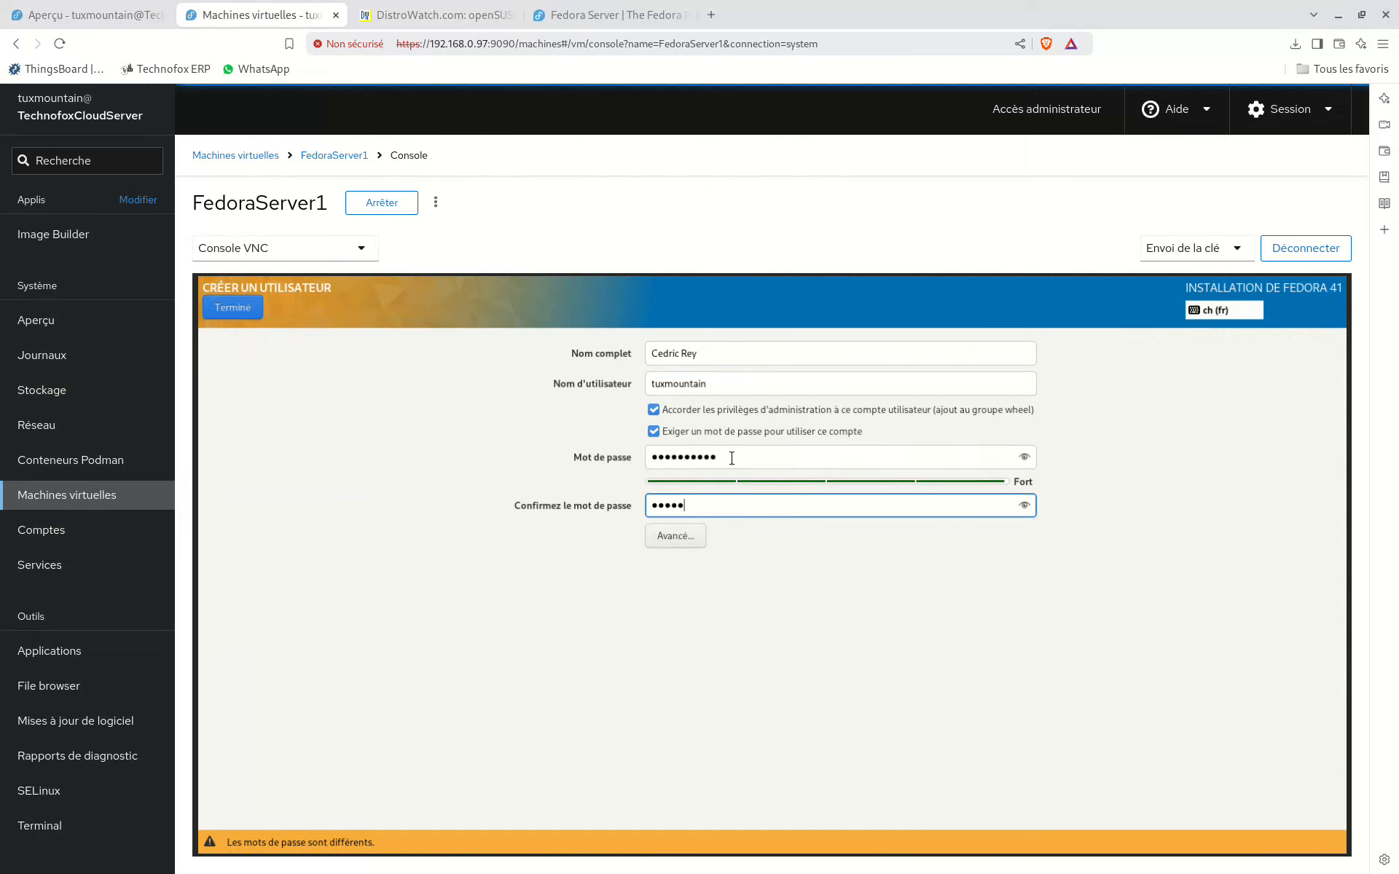
text(•••)
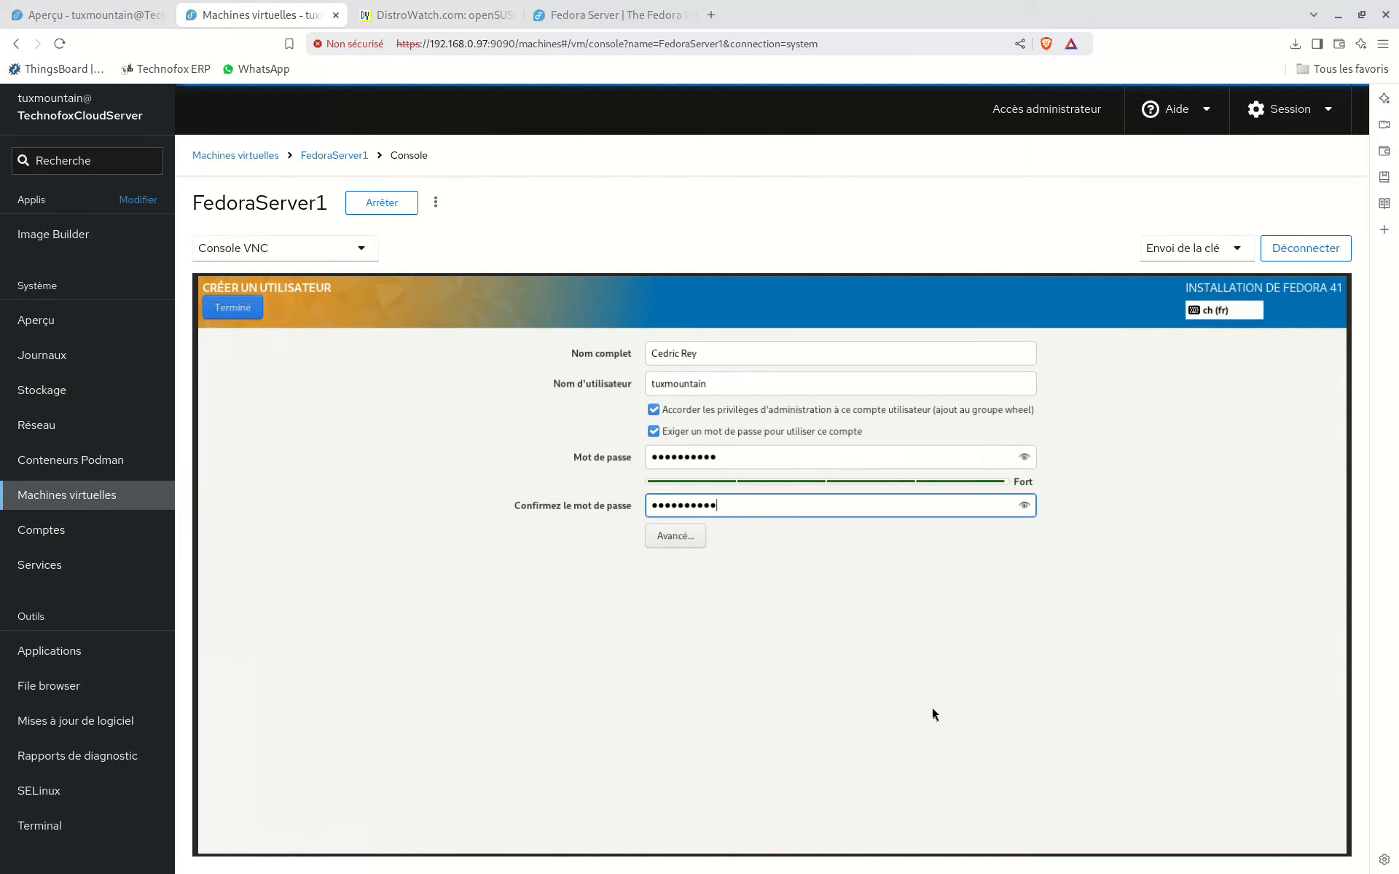
Step: Save the new user account after checking its advanced configuration, and begin the Fedora 41 installation
click(690, 540)
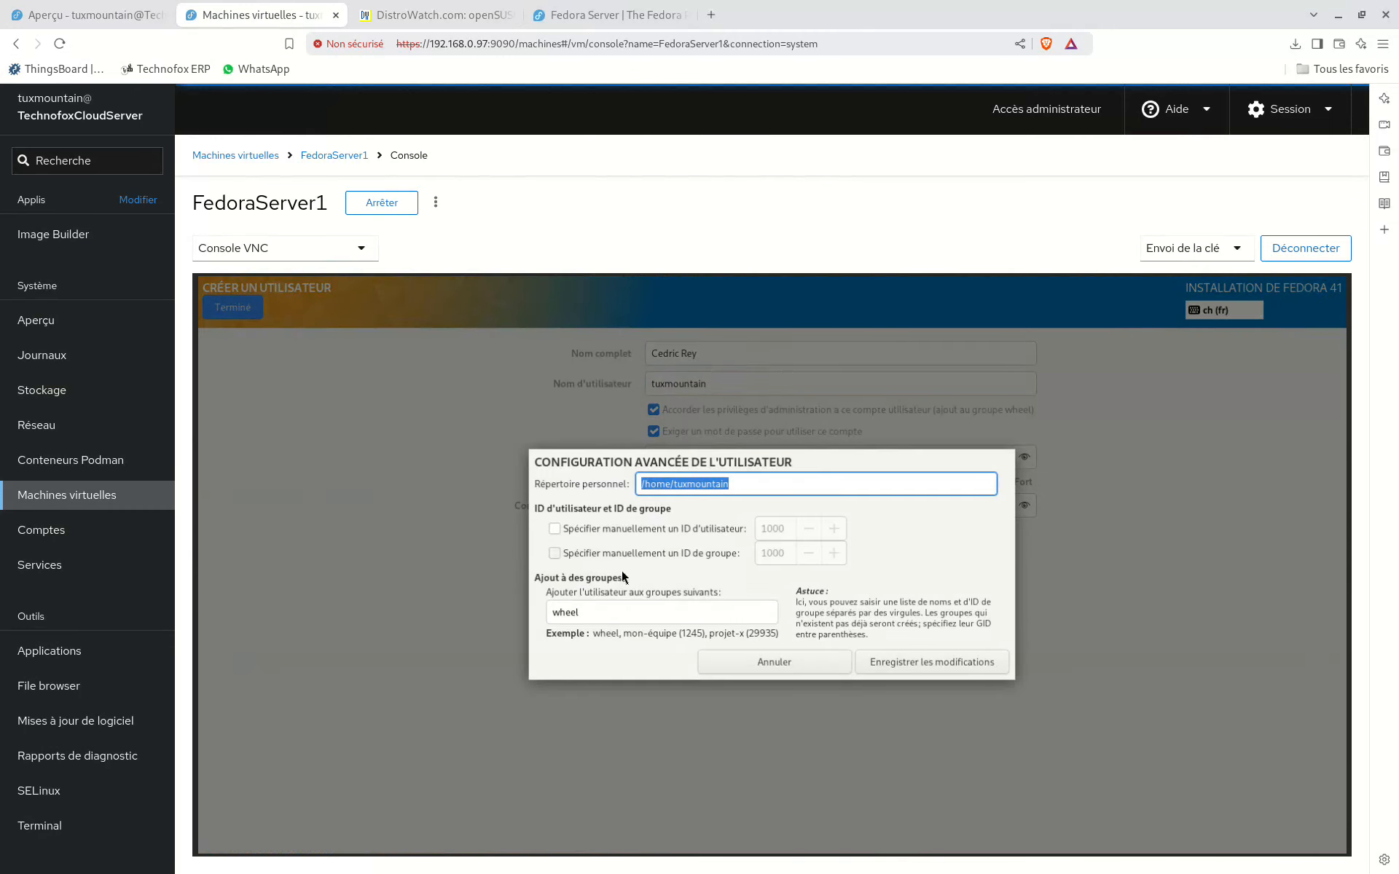
click(786, 661)
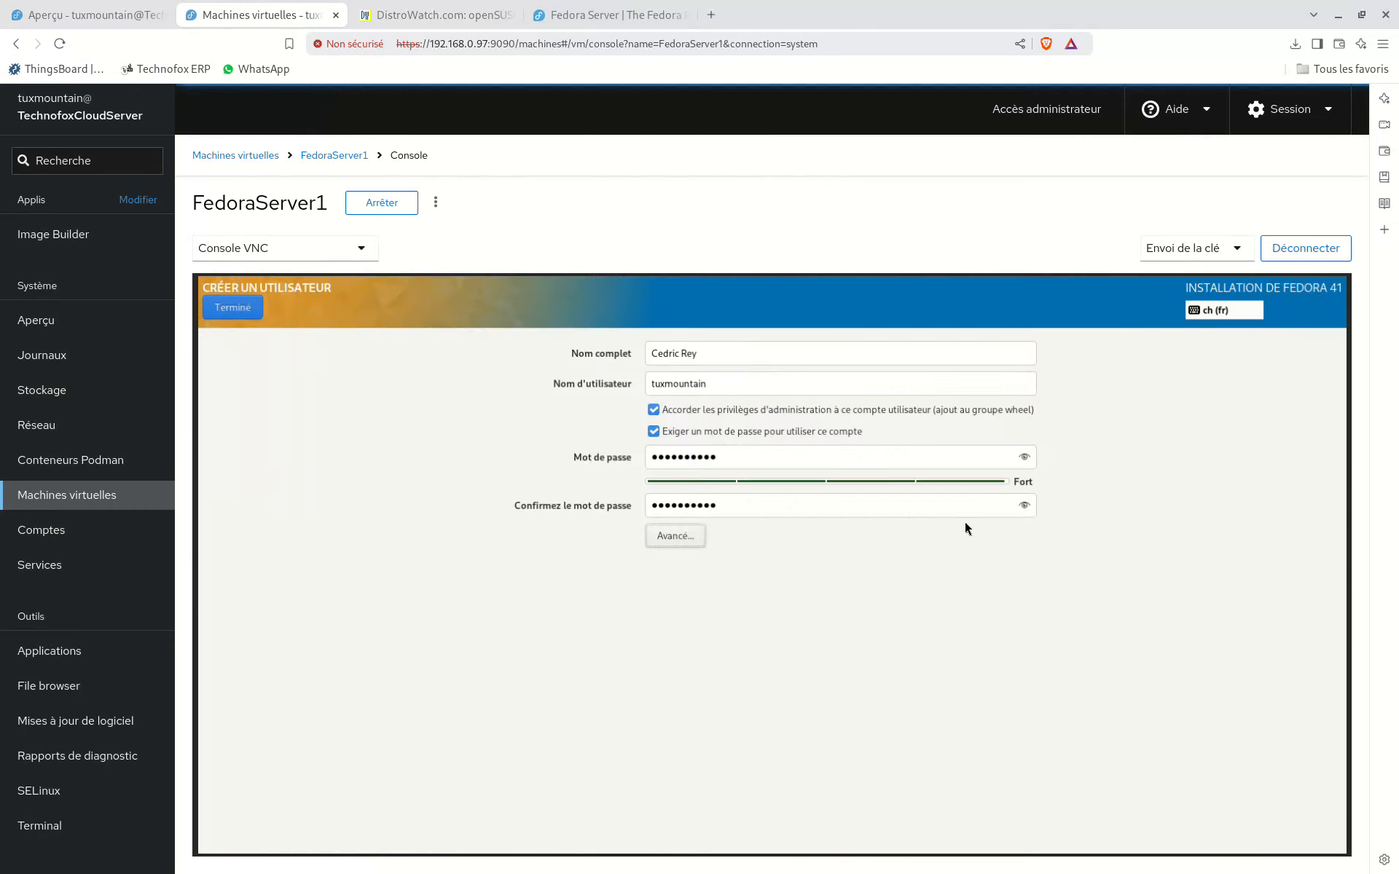
click(246, 309)
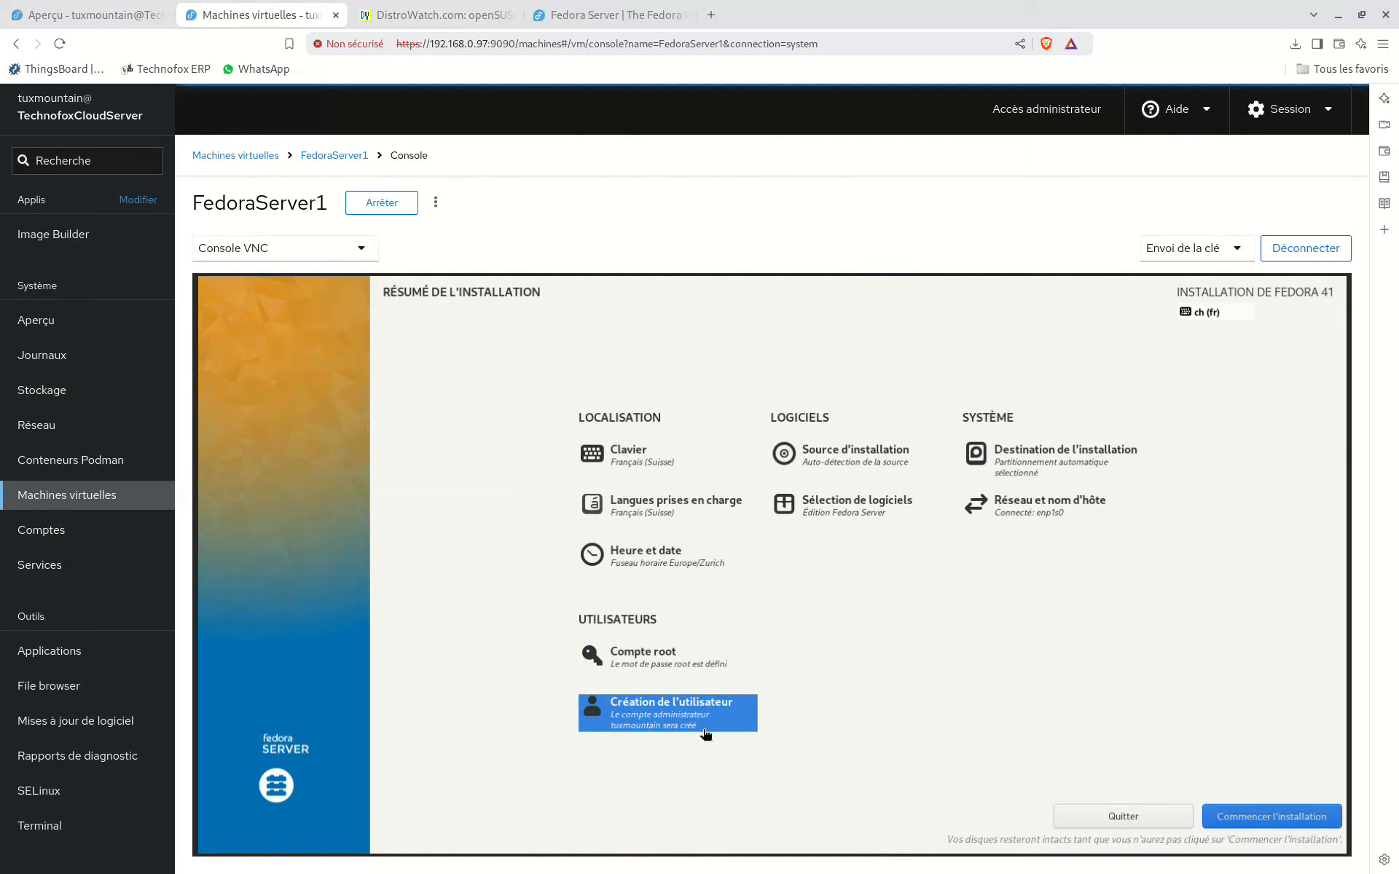
click(1244, 819)
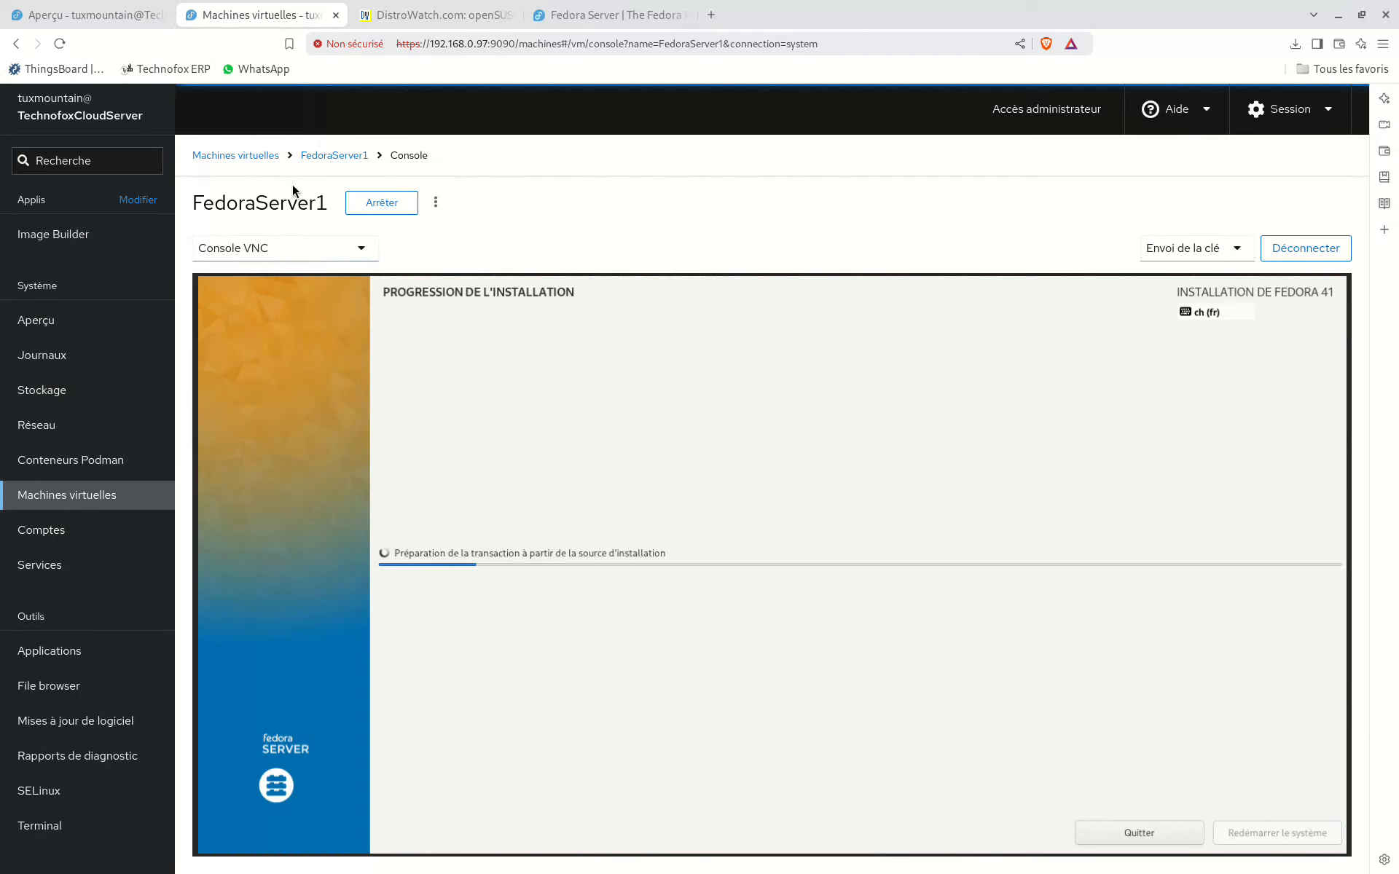
Step: Look at FedoraServer1's Bureau à distance and Console série views, and return to Console VNC
click(282, 252)
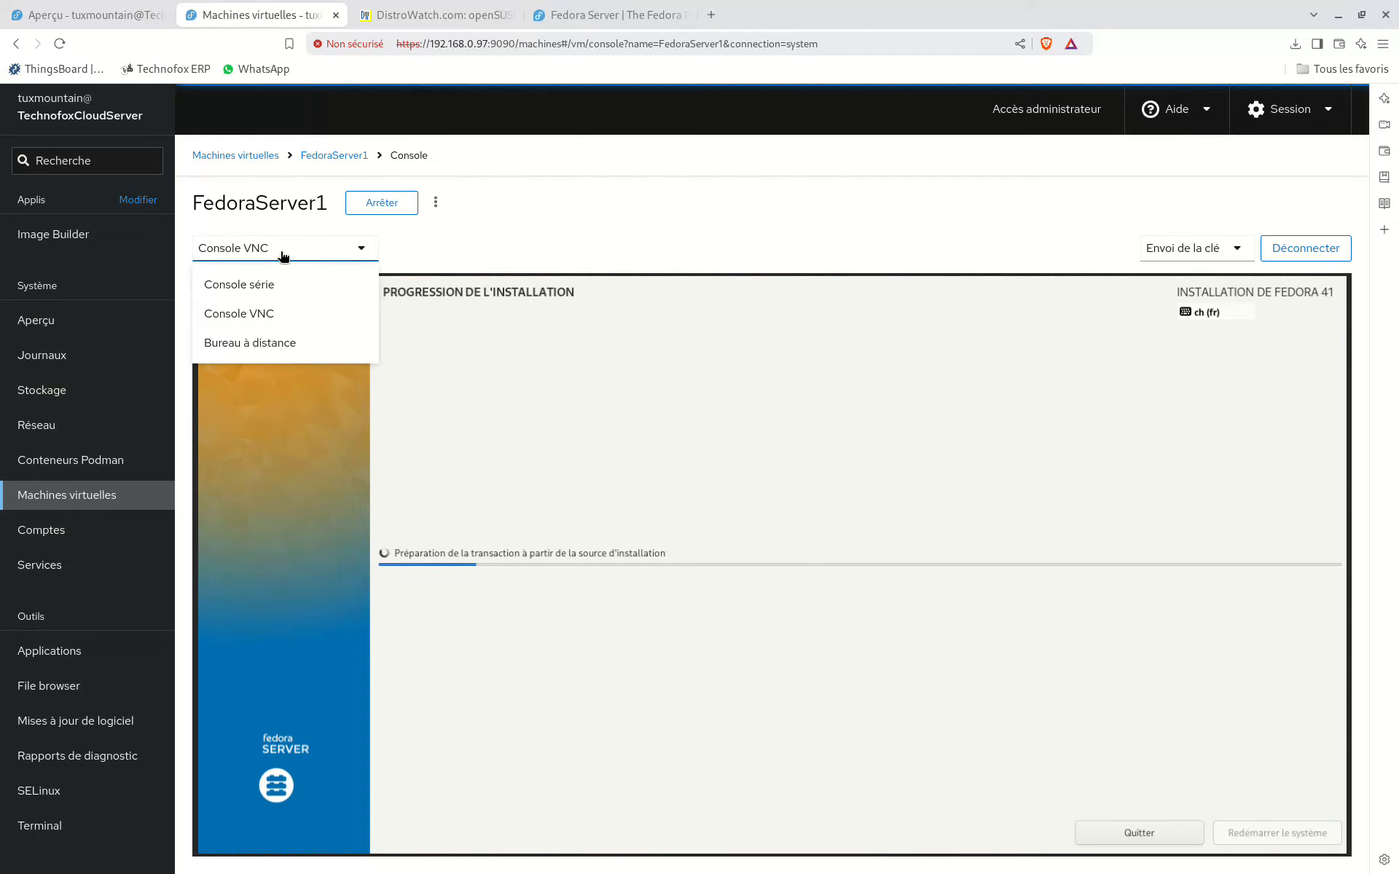
click(273, 340)
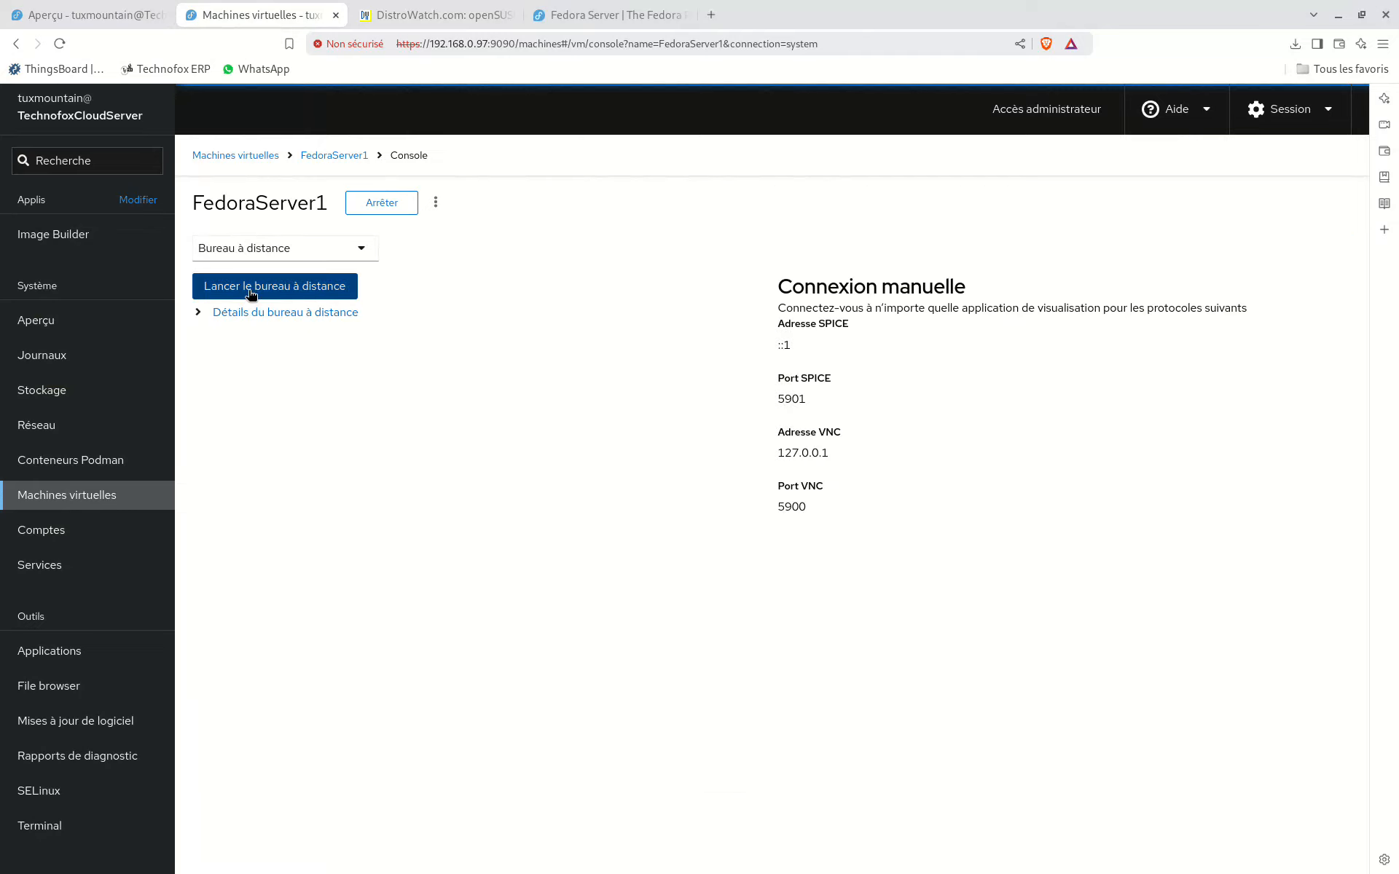
click(268, 259)
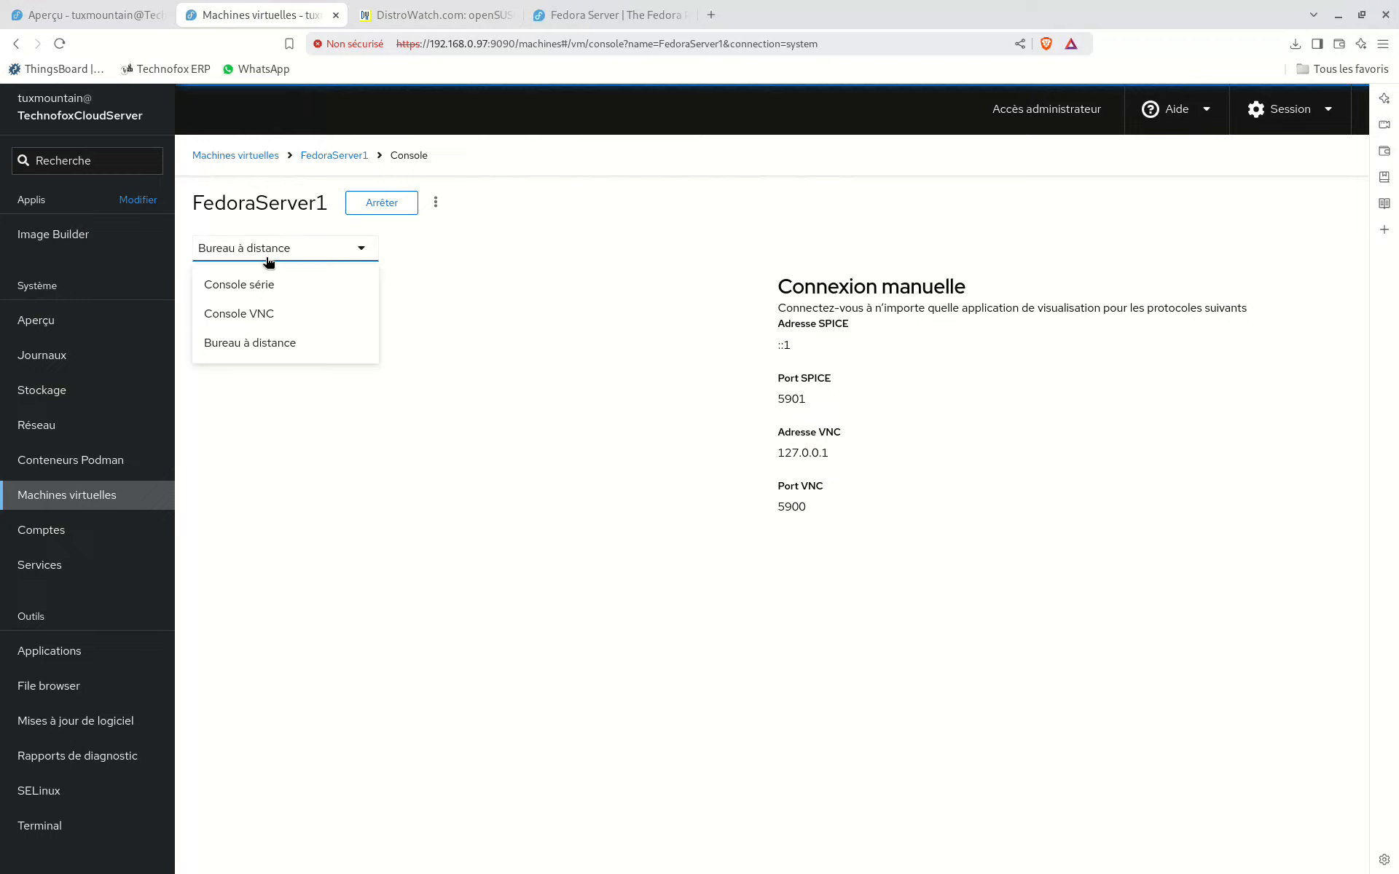
click(407, 274)
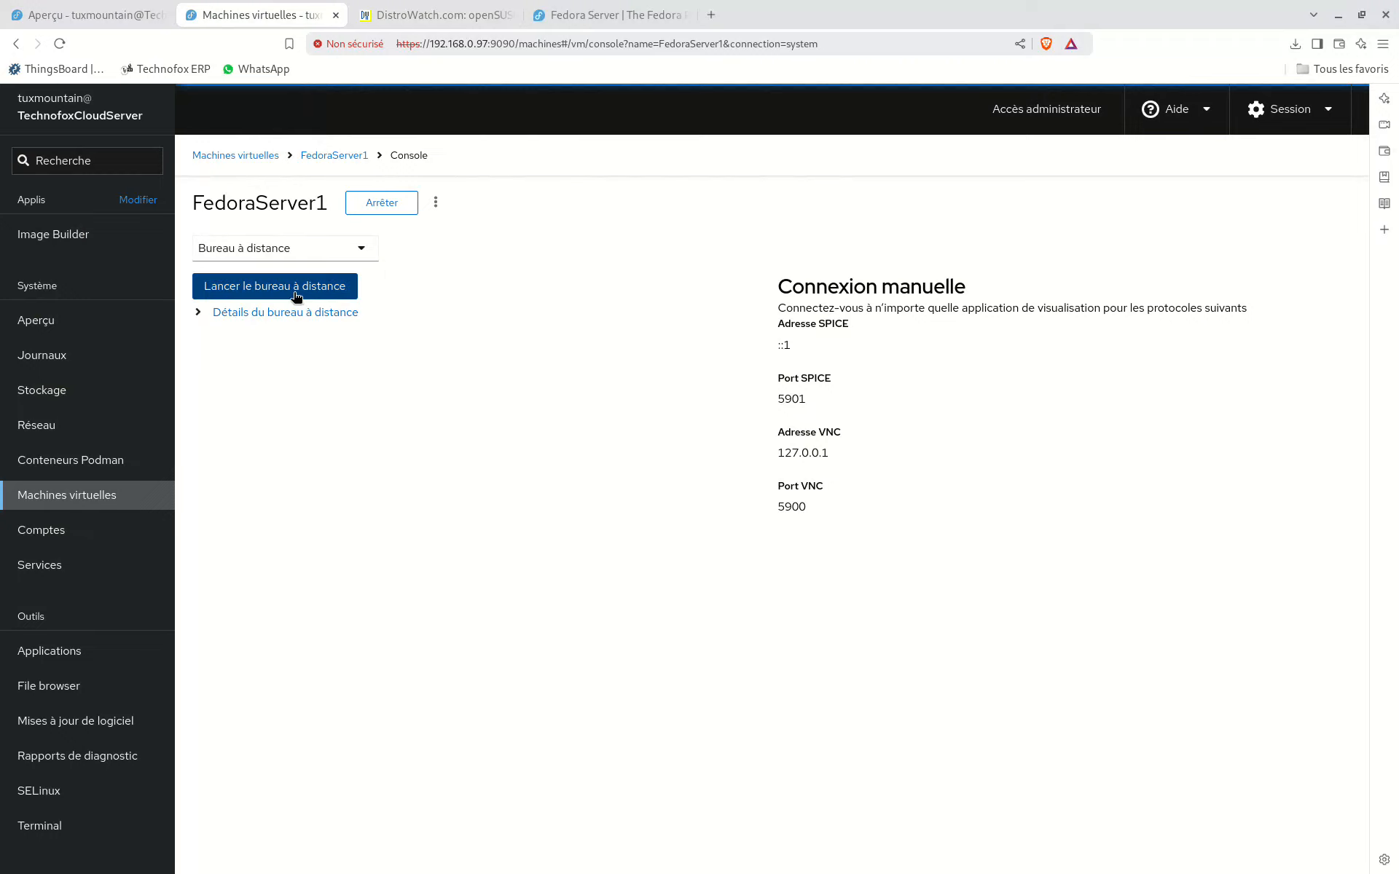
click(312, 255)
click(304, 342)
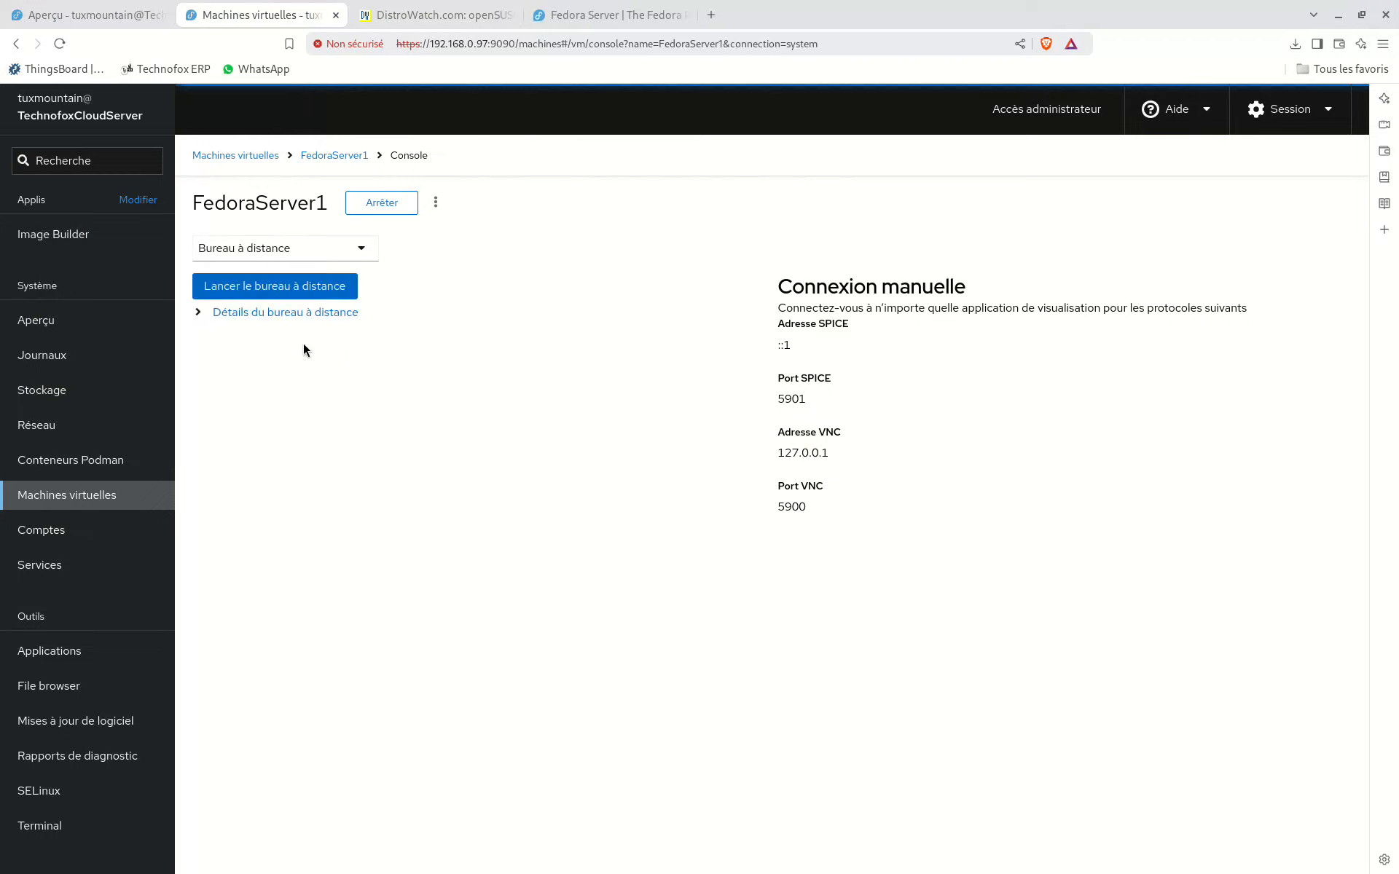
click(321, 248)
click(300, 281)
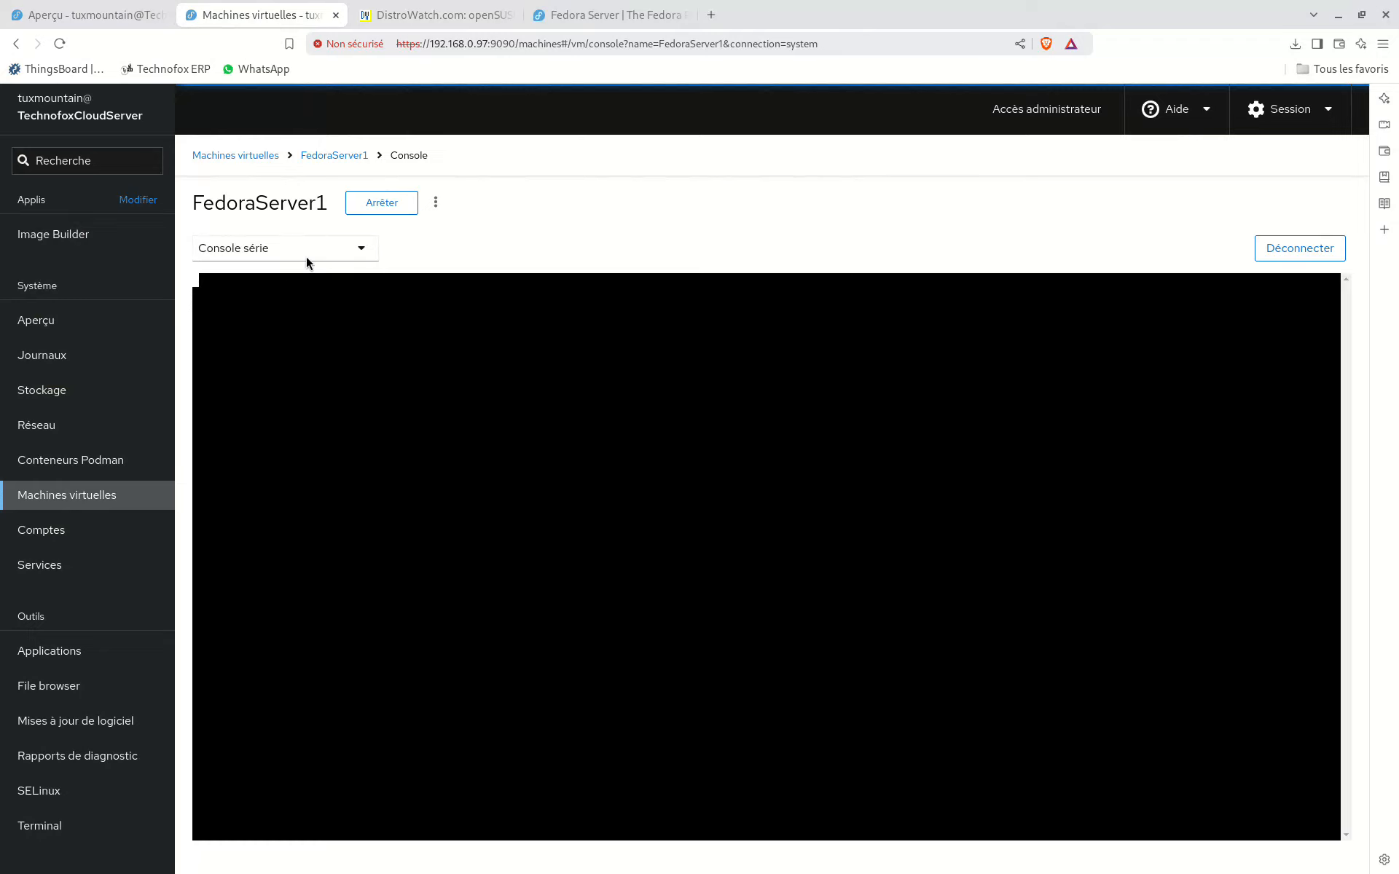
click(312, 252)
click(290, 311)
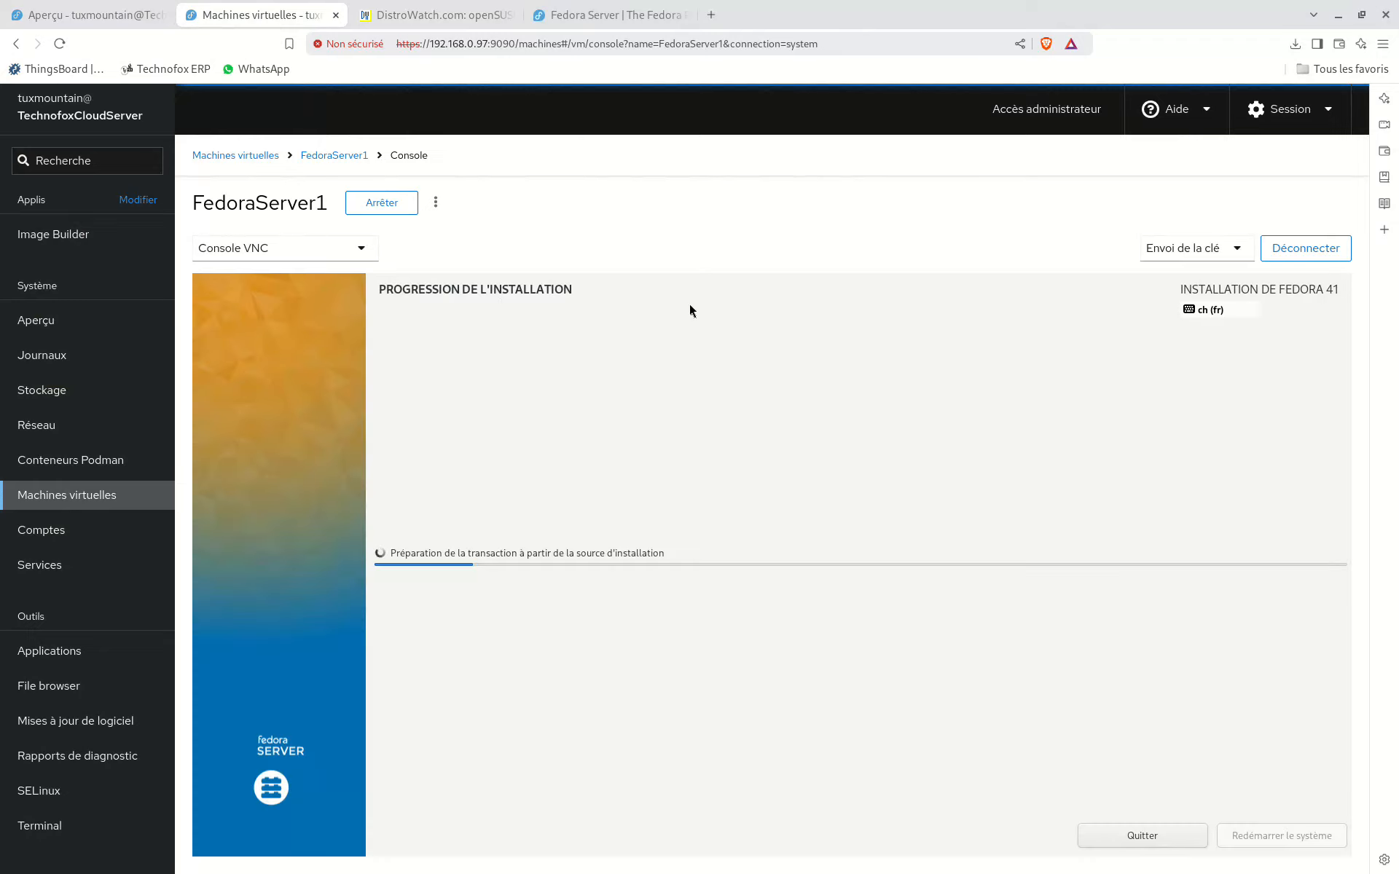